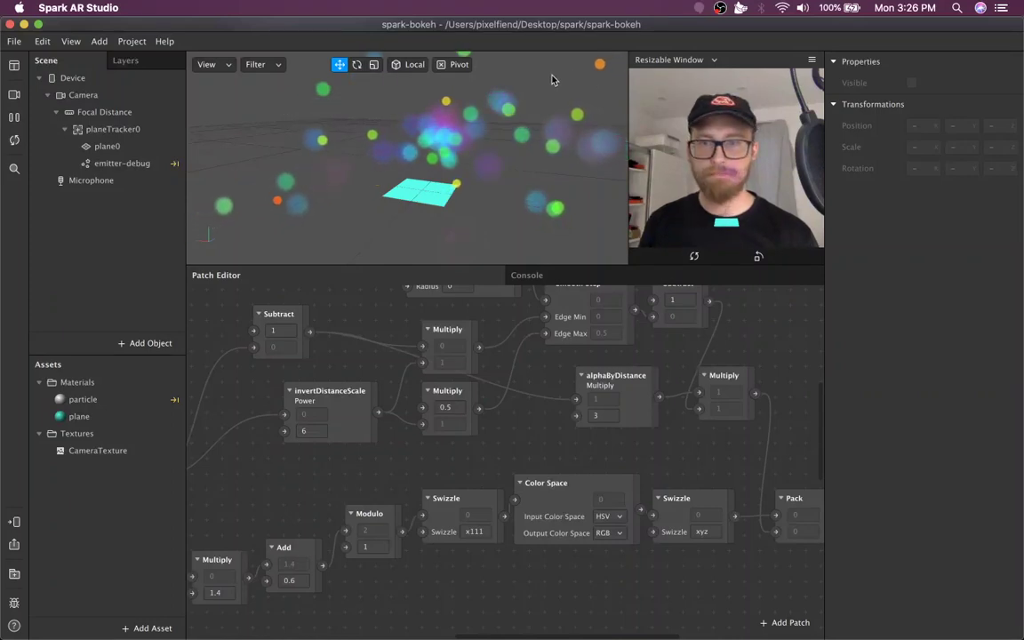
- Orbit the preview to see the particles from another angle and adjust the patch zoom
{"action": "mouse_move", "coordinate": [551, 80]}
{"action": "left_mouse_down"}
{"action": "mouse_move", "coordinate": [441, 178]}
{"action": "mouse_move", "coordinate": [383, 162]}
{"action": "mouse_move", "coordinate": [498, 160]}
{"action": "mouse_move", "coordinate": [512, 156]}
{"action": "mouse_move", "coordinate": [455, 145]}
{"action": "mouse_move", "coordinate": [542, 123]}
{"action": "mouse_move", "coordinate": [425, 196]}
{"action": "left_mouse_up"}
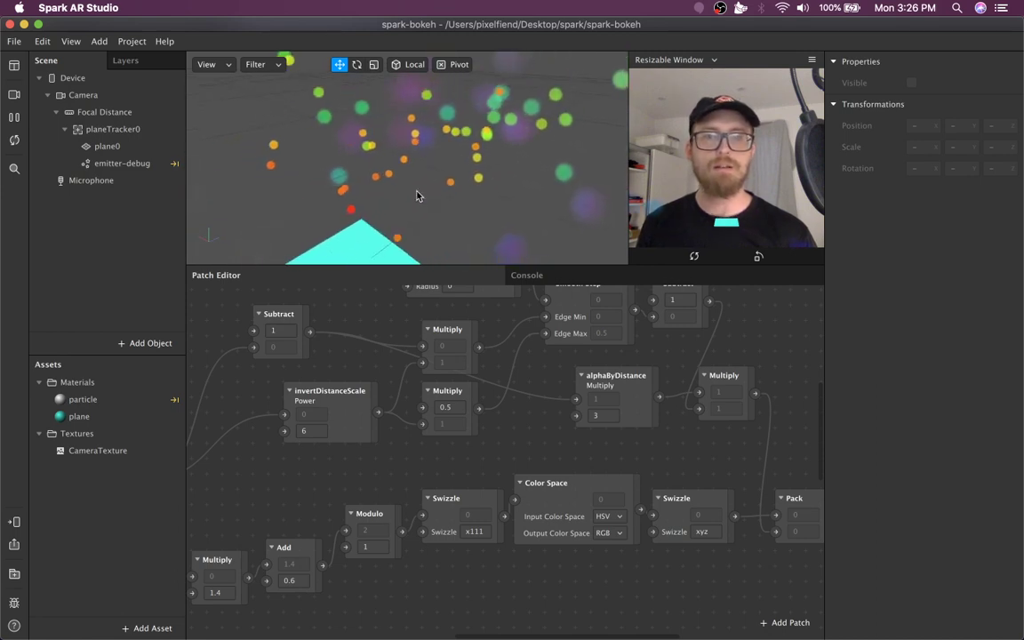
{"action": "scroll", "coordinate": [409, 210], "scroll_direction": "down", "scroll_amount": 3}
{"action": "scroll", "coordinate": [409, 209], "scroll_direction": "down", "scroll_amount": 2}
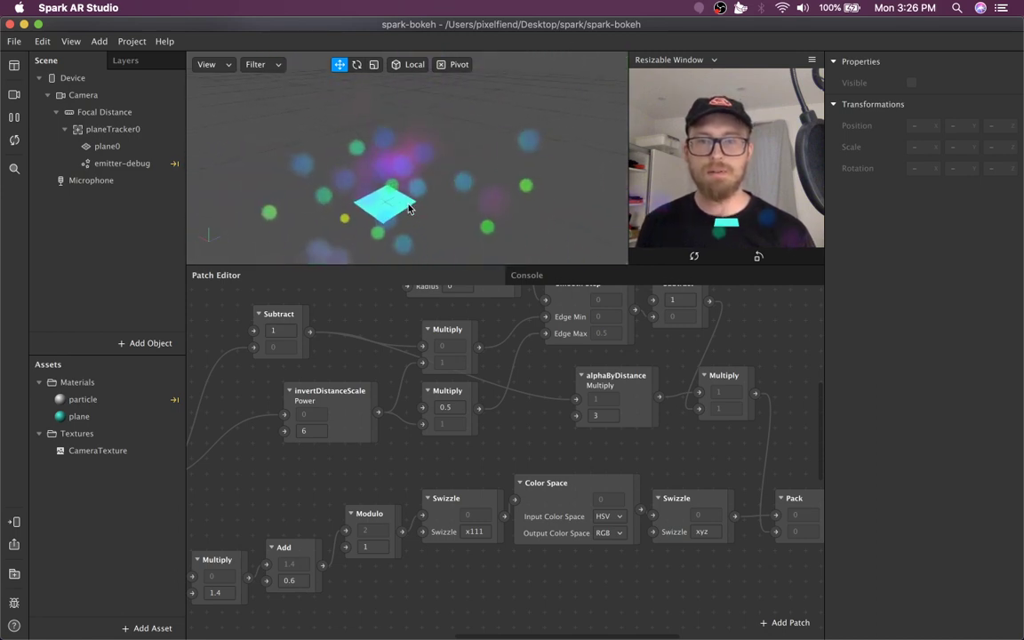
{"action": "scroll", "coordinate": [408, 209], "scroll_direction": "up", "scroll_amount": 3}
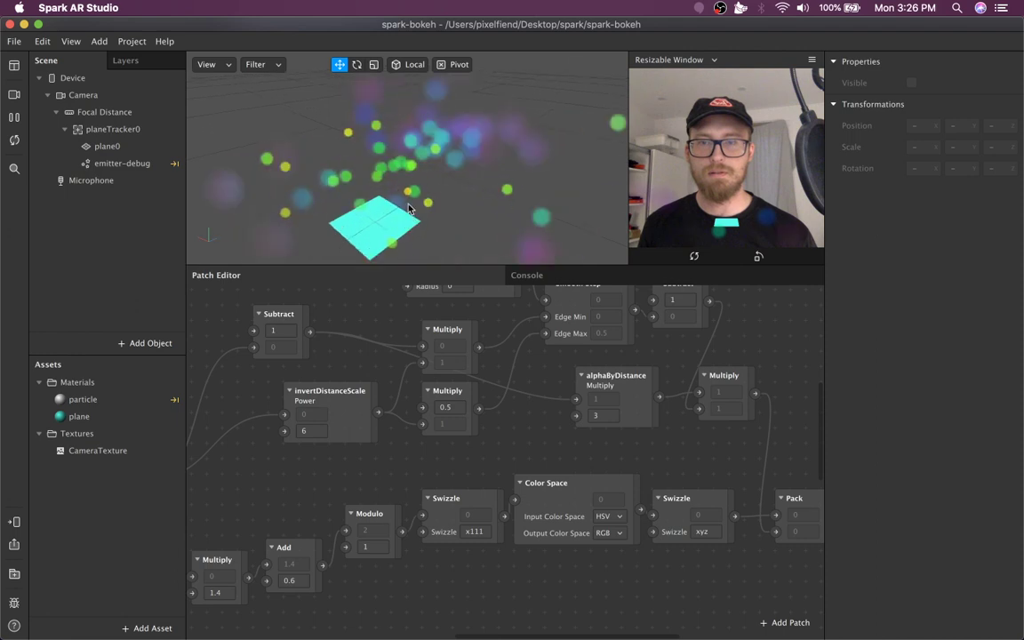
{"action": "scroll", "coordinate": [409, 209], "scroll_direction": "up", "scroll_amount": 2}
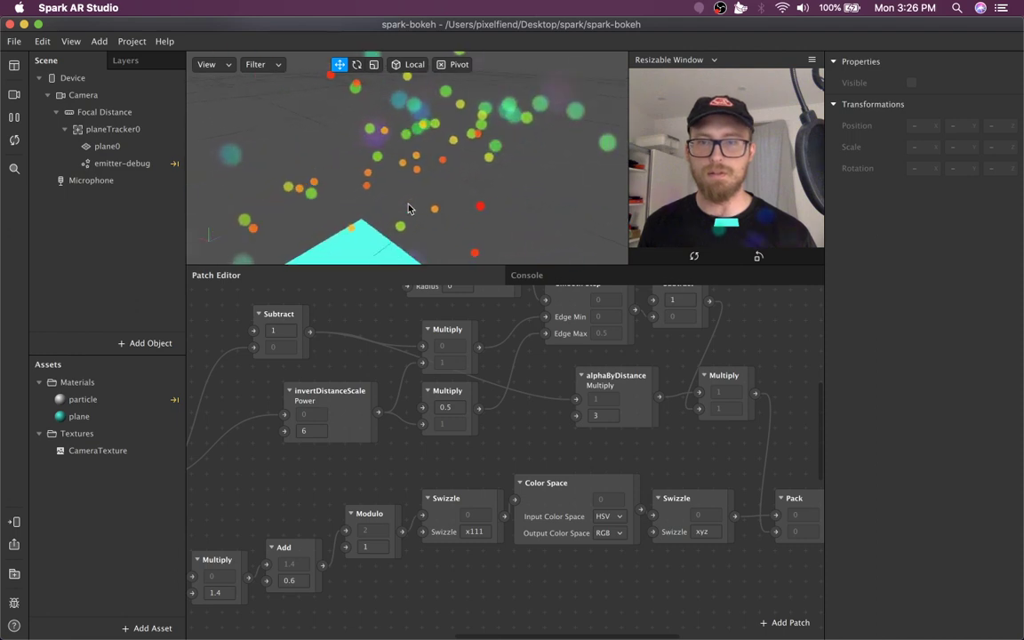
{"action": "scroll", "coordinate": [407, 208], "scroll_direction": "down", "scroll_amount": 1}
- Orbit the preview so the plane sits lower, then zoom the patch graph in and out
{"action": "left_click_drag", "start_coordinate": [408, 208], "coordinate": [440, 160]}
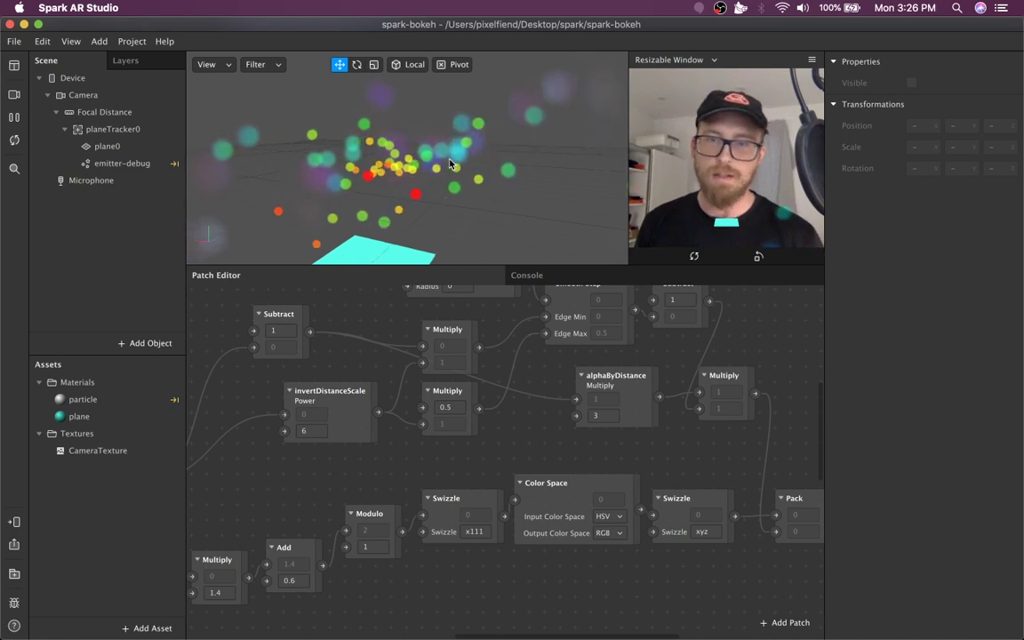
{"action": "scroll", "coordinate": [450, 165], "scroll_direction": "up", "scroll_amount": 3}
{"action": "scroll", "coordinate": [449, 129], "scroll_direction": "down", "scroll_amount": 3}
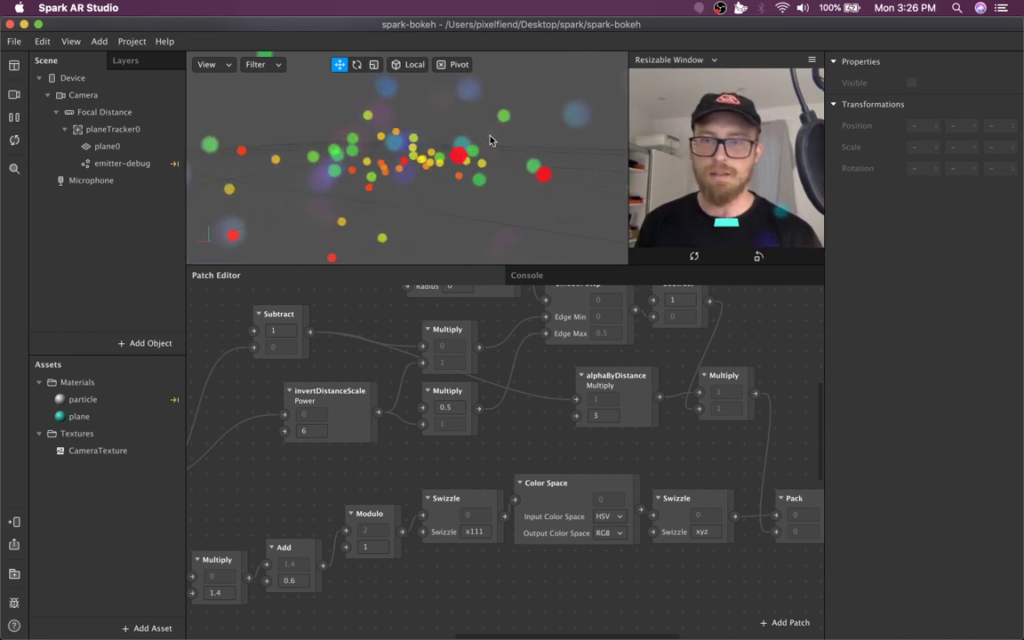
{"action": "scroll", "coordinate": [389, 213], "scroll_direction": "up", "scroll_amount": 3}
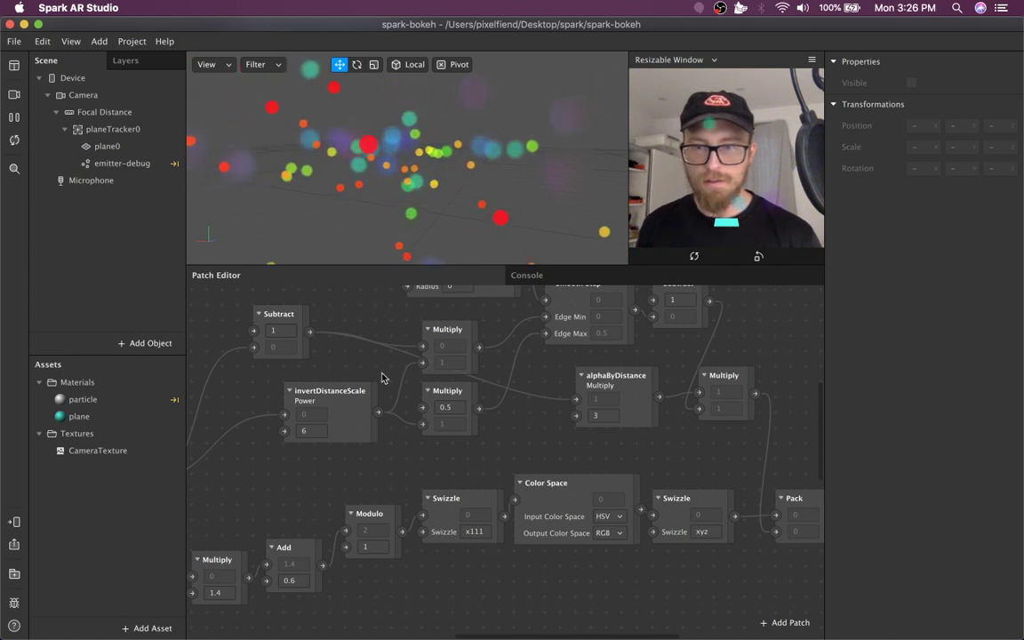
{"action": "scroll", "coordinate": [382, 382], "scroll_direction": "down", "scroll_amount": 5}
{"action": "scroll", "coordinate": [382, 377], "scroll_direction": "up", "scroll_amount": 6}
{"action": "scroll", "coordinate": [383, 378], "scroll_direction": "down", "scroll_amount": 5}
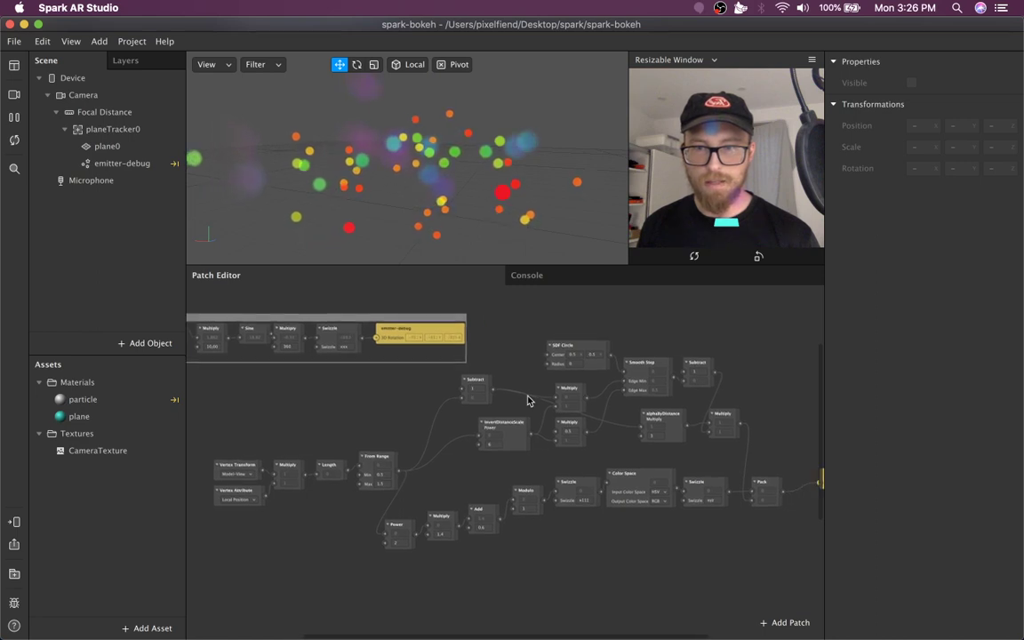
- Pan and zoom the Patch Editor until the sine rotation chain and vertex inputs show
{"action": "scroll", "coordinate": [463, 436], "scroll_direction": "left", "scroll_amount": 3}
{"action": "scroll", "coordinate": [462, 436], "scroll_direction": "up", "scroll_amount": 2}
{"action": "scroll", "coordinate": [436, 443], "scroll_direction": "right", "scroll_amount": 1}
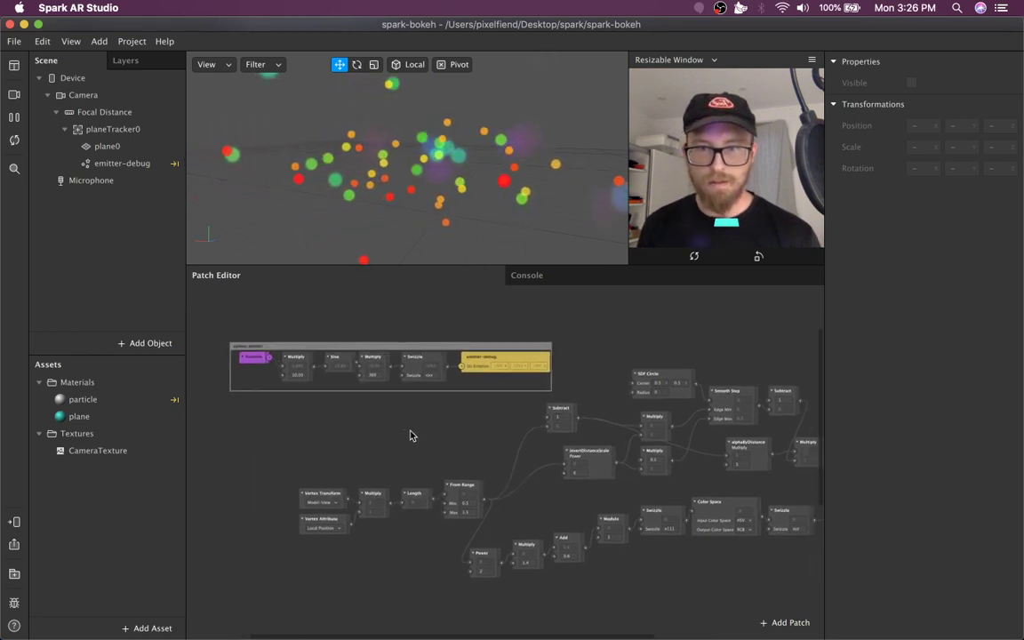
{"action": "scroll", "coordinate": [411, 432], "scroll_direction": "right", "scroll_amount": 3}
{"action": "scroll", "coordinate": [412, 432], "scroll_direction": "down", "scroll_amount": 1}
{"action": "scroll", "coordinate": [399, 427], "scroll_direction": "up", "scroll_amount": 3}
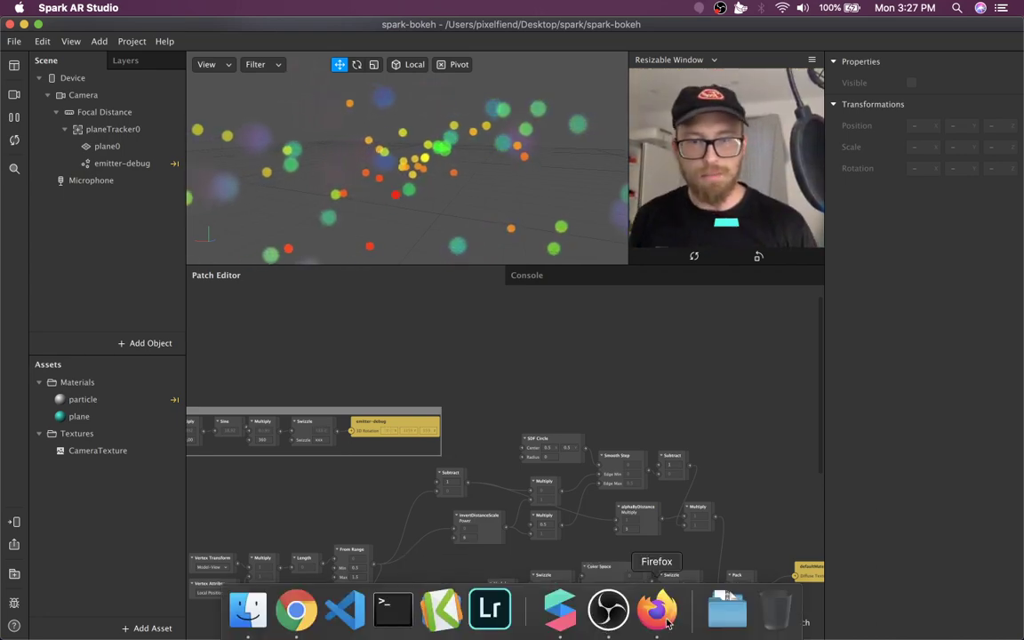
- Switch to Firefox and scroll the dude.sg homepage past the filter and hackathon posts to Kinect Boxing
{"action": "left_click", "coordinate": [661, 610]}
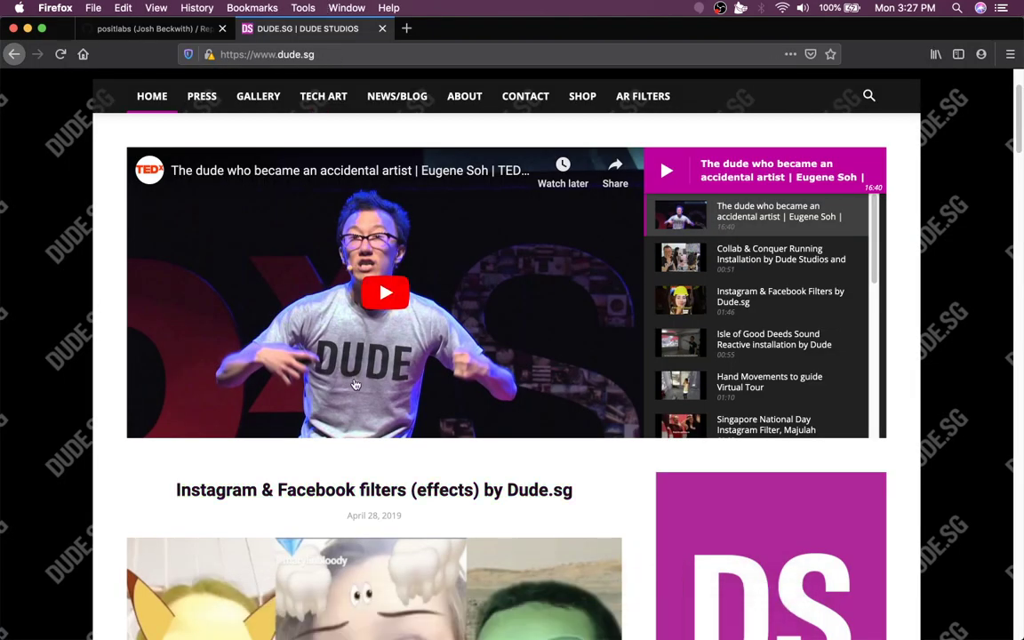
{"action": "scroll", "coordinate": [338, 218], "scroll_direction": "down", "scroll_amount": 1}
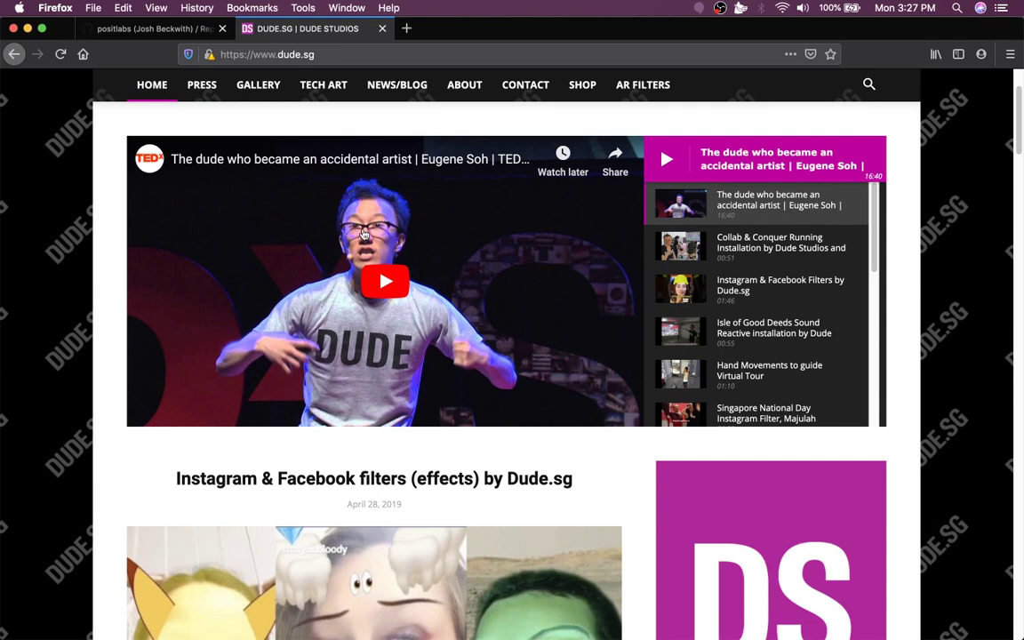
{"action": "scroll", "coordinate": [352, 382], "scroll_direction": "down", "scroll_amount": 5}
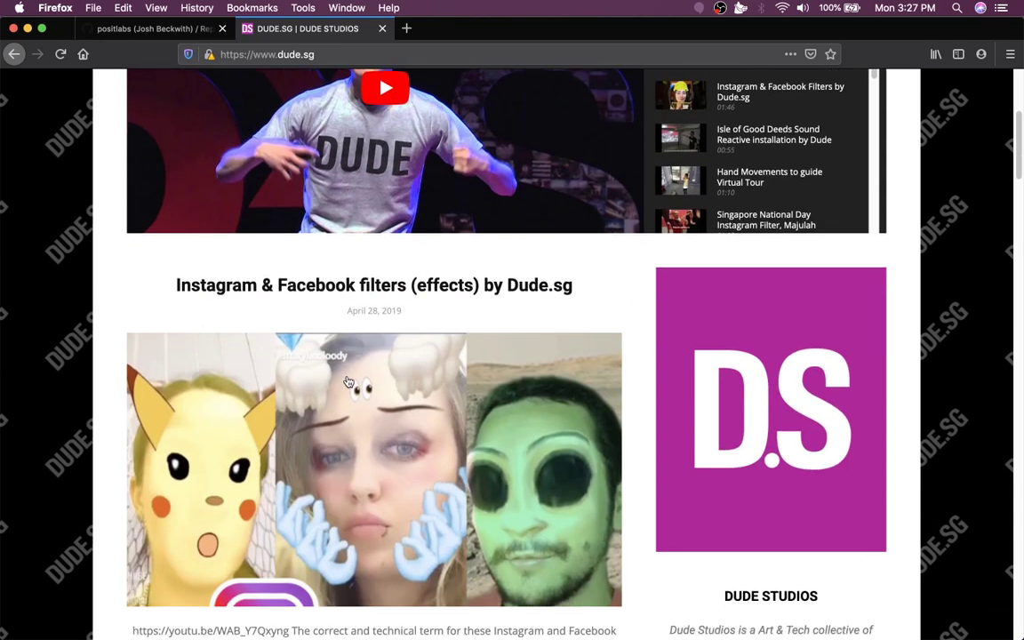
{"action": "scroll", "coordinate": [392, 383], "scroll_direction": "down", "scroll_amount": 1}
{"action": "scroll", "coordinate": [392, 383], "scroll_direction": "down", "scroll_amount": 2}
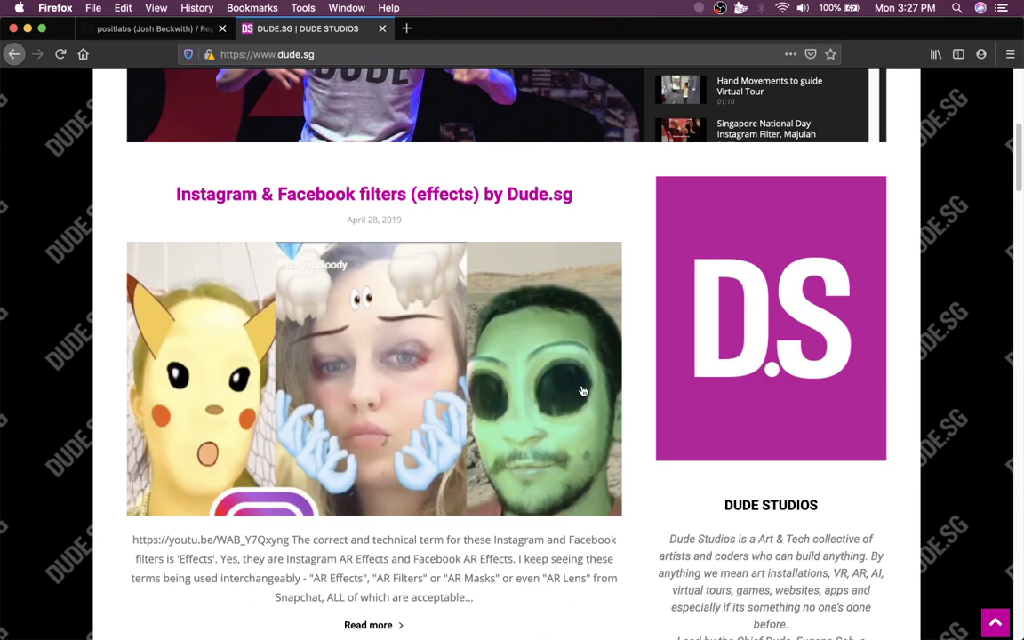
{"action": "scroll", "coordinate": [583, 390], "scroll_direction": "down", "scroll_amount": 2}
{"action": "scroll", "coordinate": [582, 390], "scroll_direction": "down", "scroll_amount": 4}
{"action": "scroll", "coordinate": [582, 390], "scroll_direction": "down", "scroll_amount": 3}
{"action": "scroll", "coordinate": [582, 390], "scroll_direction": "down", "scroll_amount": 2}
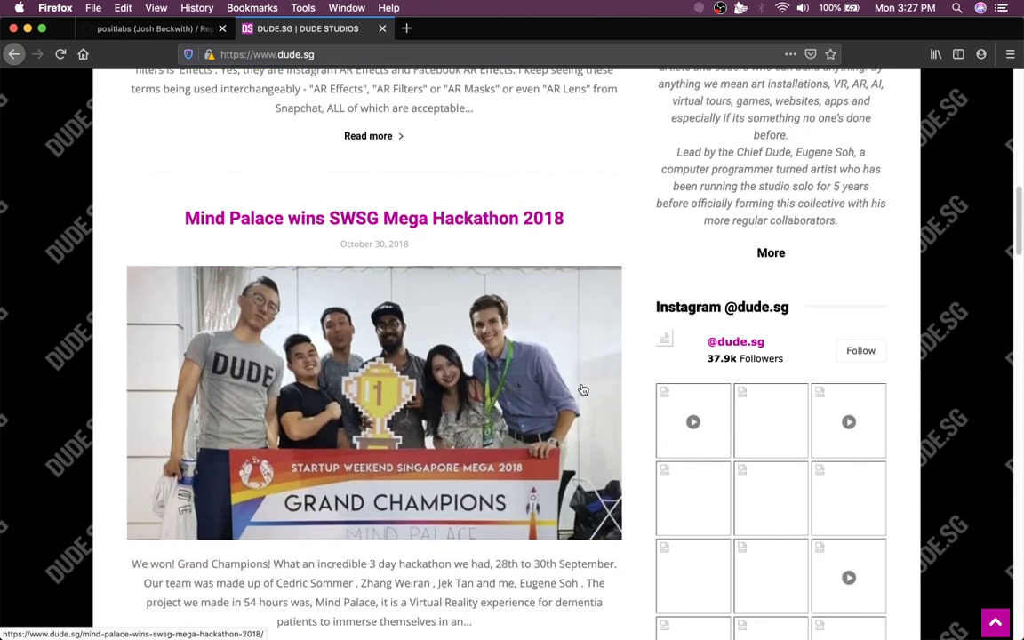
{"action": "scroll", "coordinate": [582, 390], "scroll_direction": "down", "scroll_amount": 4}
{"action": "scroll", "coordinate": [582, 390], "scroll_direction": "down", "scroll_amount": 5}
{"action": "scroll", "coordinate": [582, 391], "scroll_direction": "down", "scroll_amount": 5}
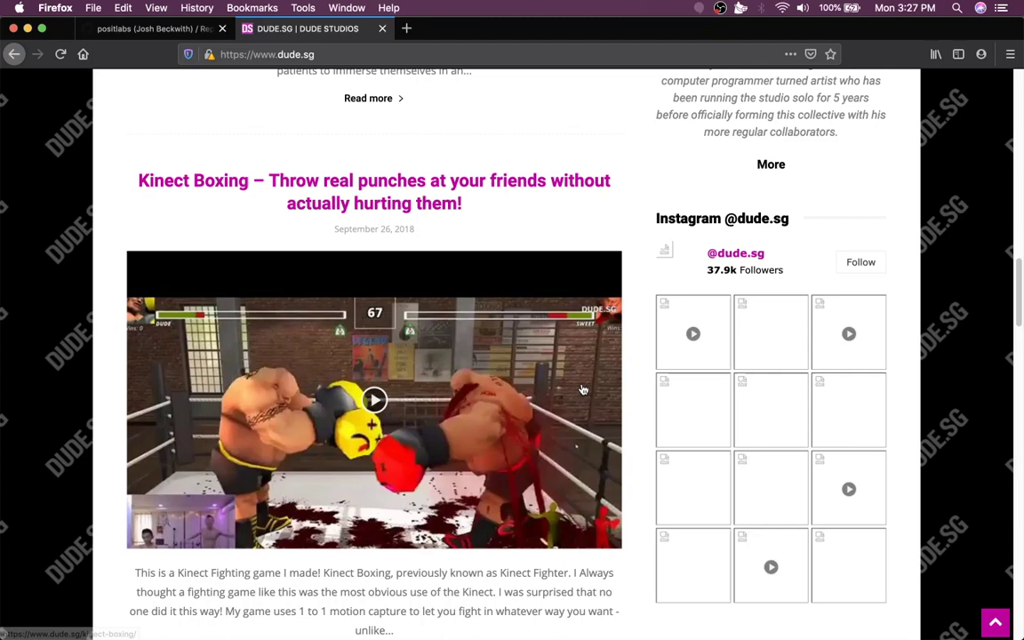
{"action": "scroll", "coordinate": [583, 390], "scroll_direction": "down", "scroll_amount": 1}
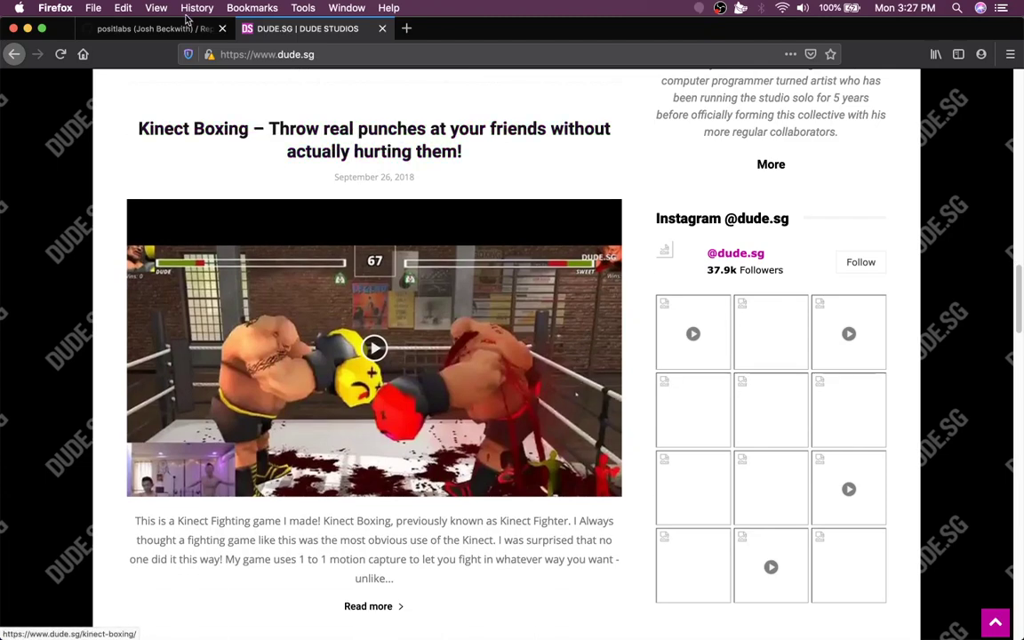
- Close the DUDE.SG tab and scroll to positlabs' GitHub sponsor tiers, $1 to $6000
{"action": "left_click", "coordinate": [381, 28]}
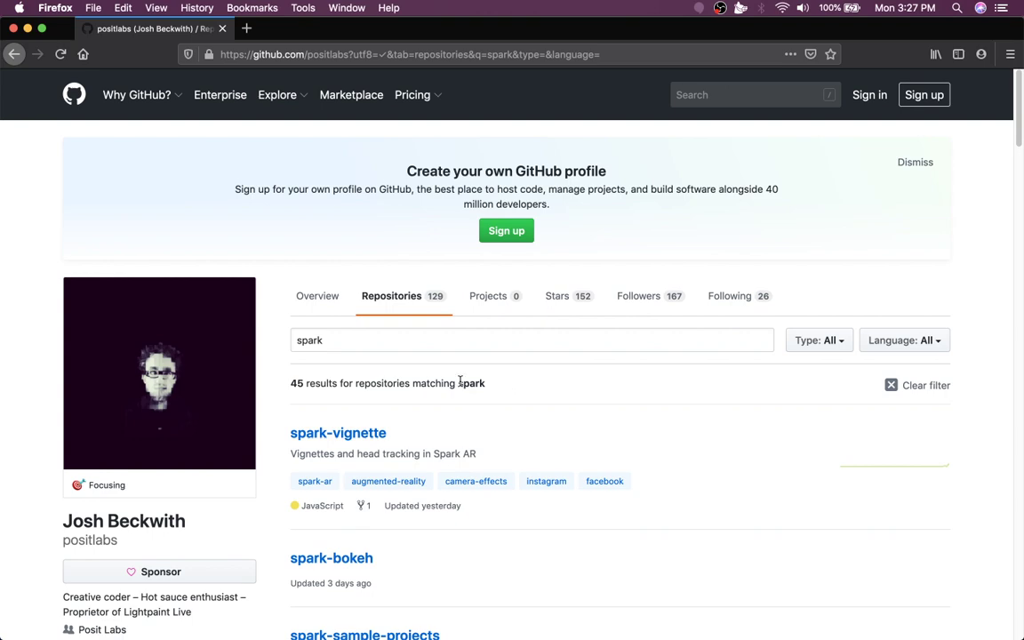
{"action": "scroll", "coordinate": [466, 419], "scroll_direction": "down", "scroll_amount": 4}
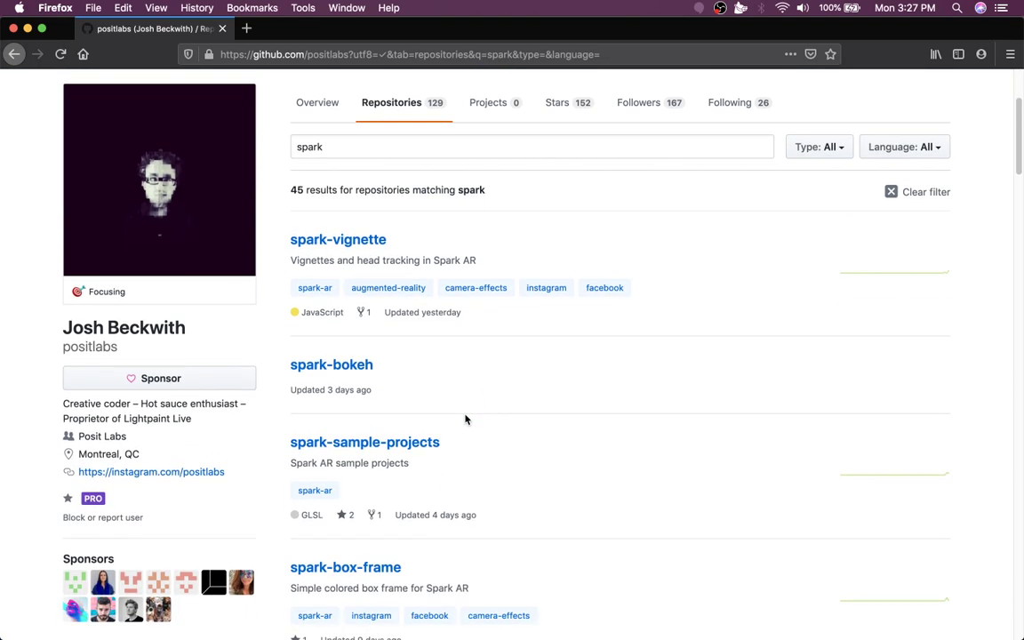
{"action": "scroll", "coordinate": [455, 455], "scroll_direction": "down", "scroll_amount": 2}
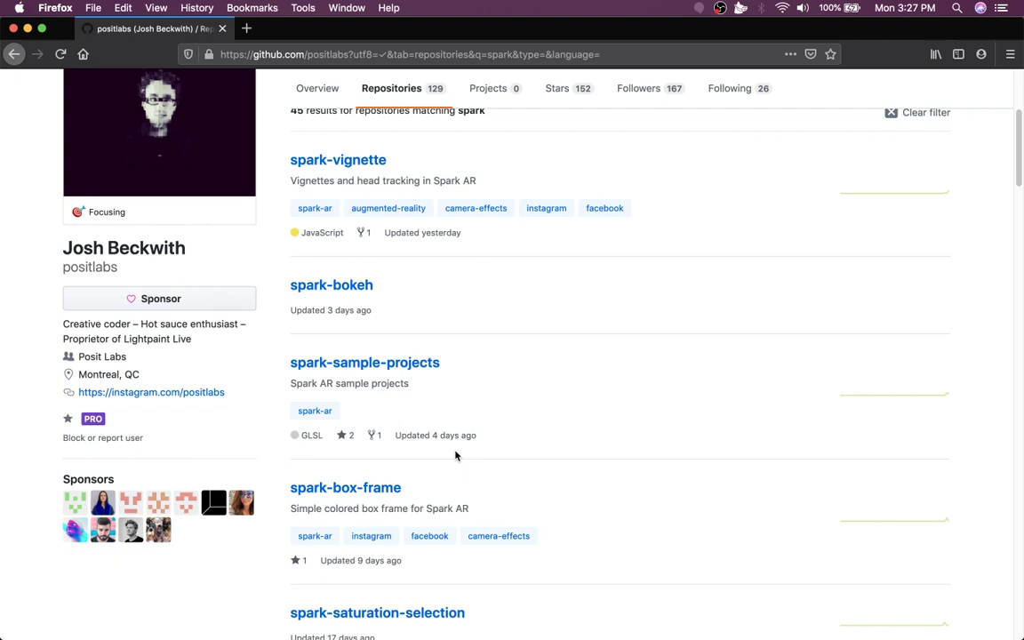
{"action": "scroll", "coordinate": [456, 455], "scroll_direction": "up", "scroll_amount": 4}
{"action": "scroll", "coordinate": [455, 456], "scroll_direction": "up", "scroll_amount": 2}
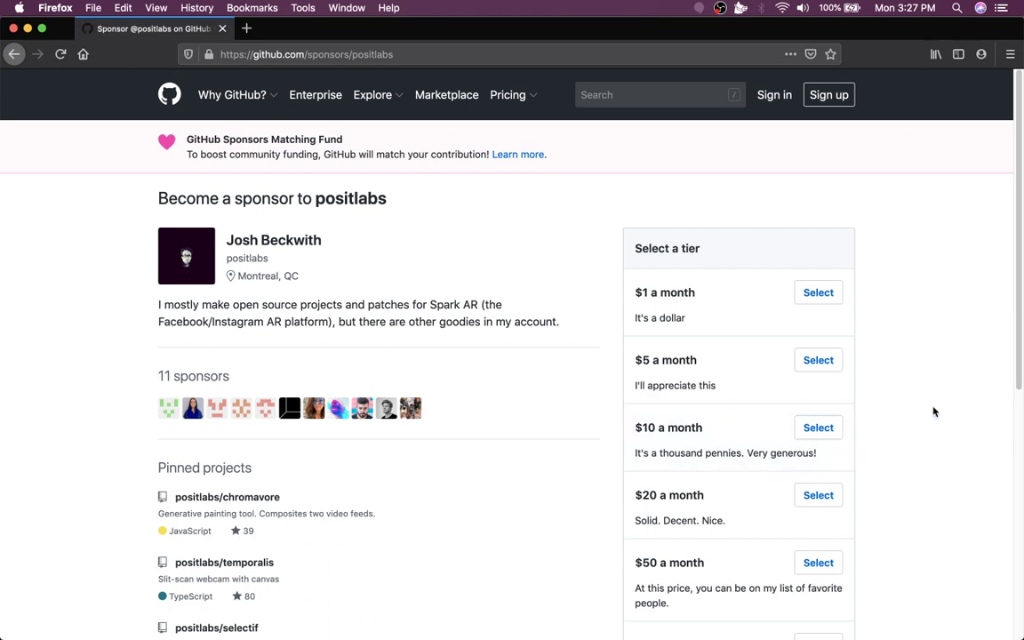
{"action": "scroll", "coordinate": [925, 412], "scroll_direction": "down", "scroll_amount": 2}
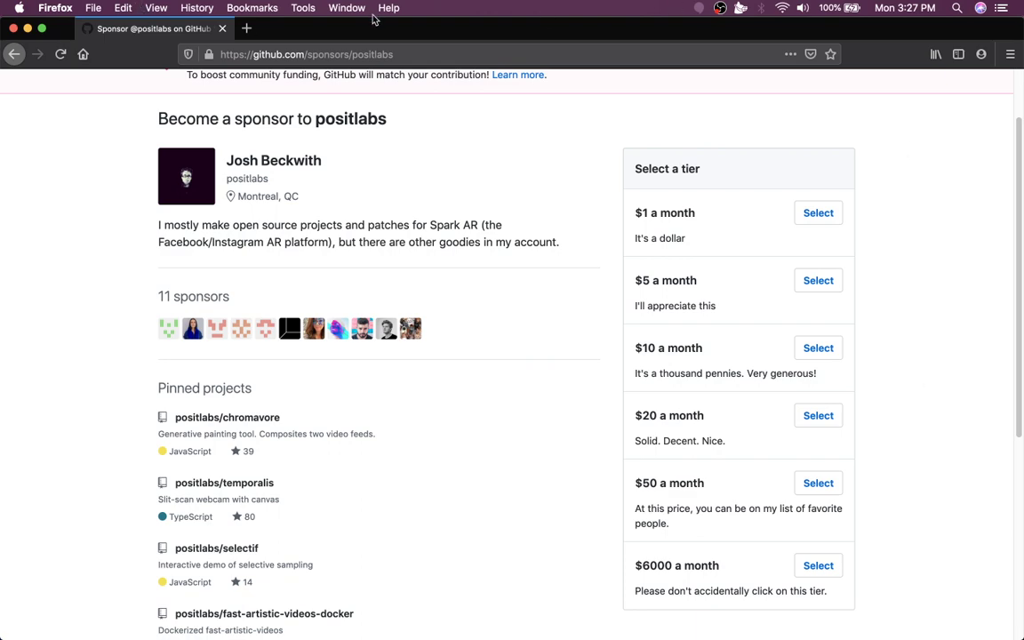
- Shrink the Firefox window, bring Spark AR Studio to the front and pan its patch graph
{"action": "double_click", "coordinate": [315, 34]}
{"action": "left_click", "coordinate": [266, 107]}
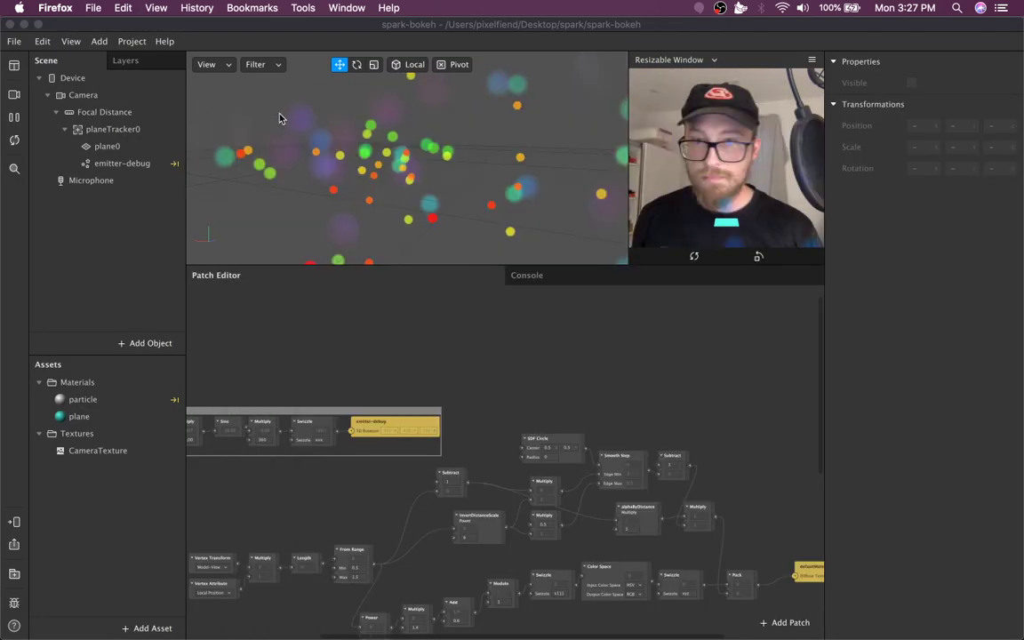
{"action": "scroll", "coordinate": [548, 461], "scroll_direction": "down", "scroll_amount": 2}
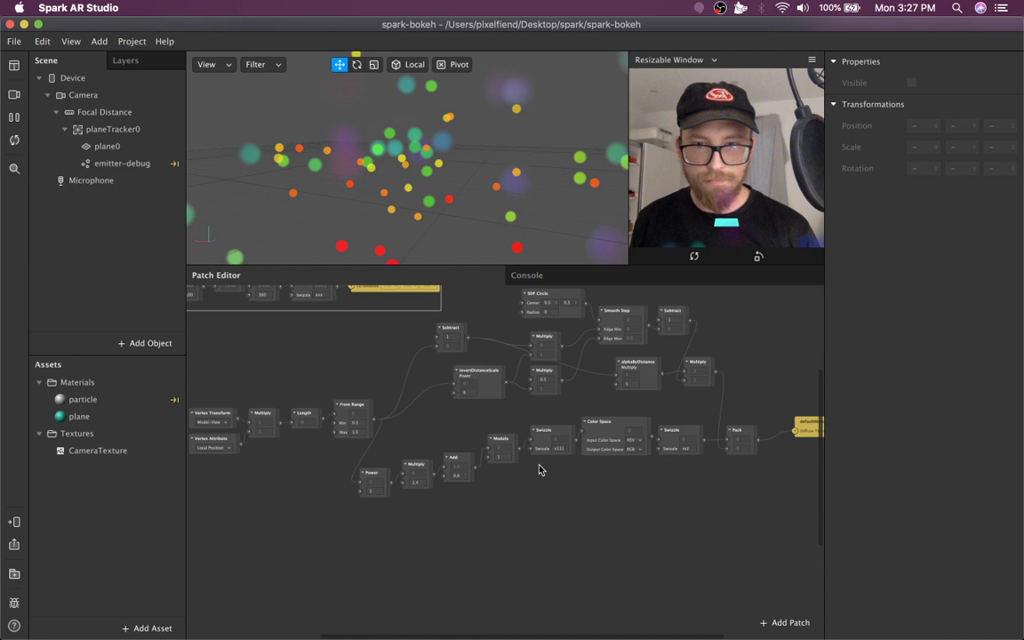
{"action": "scroll", "coordinate": [539, 466], "scroll_direction": "down", "scroll_amount": 2}
{"action": "scroll", "coordinate": [374, 485], "scroll_direction": "down", "scroll_amount": 1}
{"action": "scroll", "coordinate": [437, 481], "scroll_direction": "left", "scroll_amount": 3}
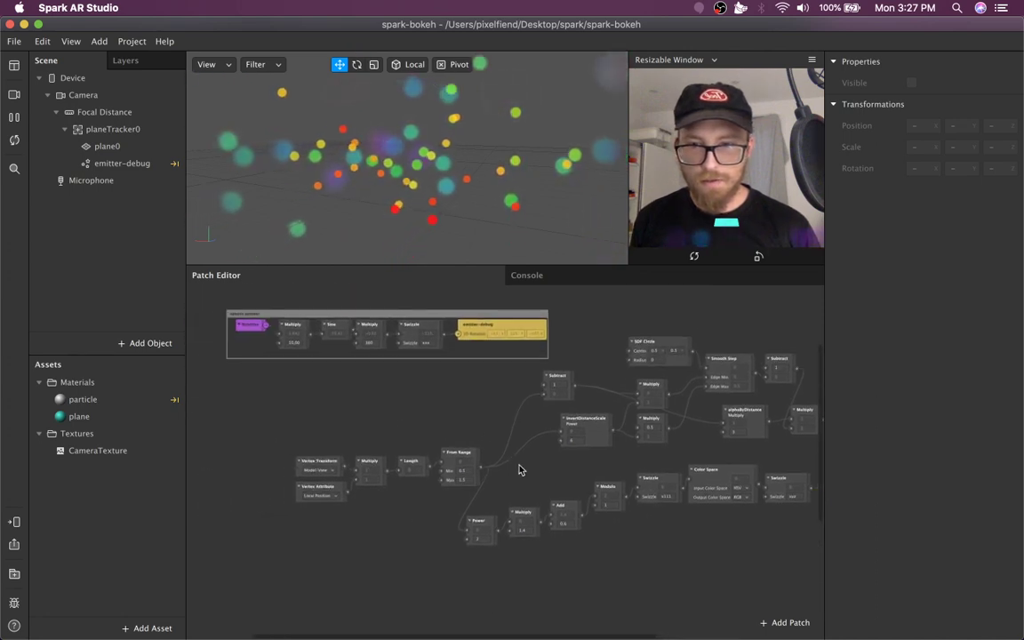
{"action": "scroll", "coordinate": [460, 488], "scroll_direction": "right", "scroll_amount": 2}
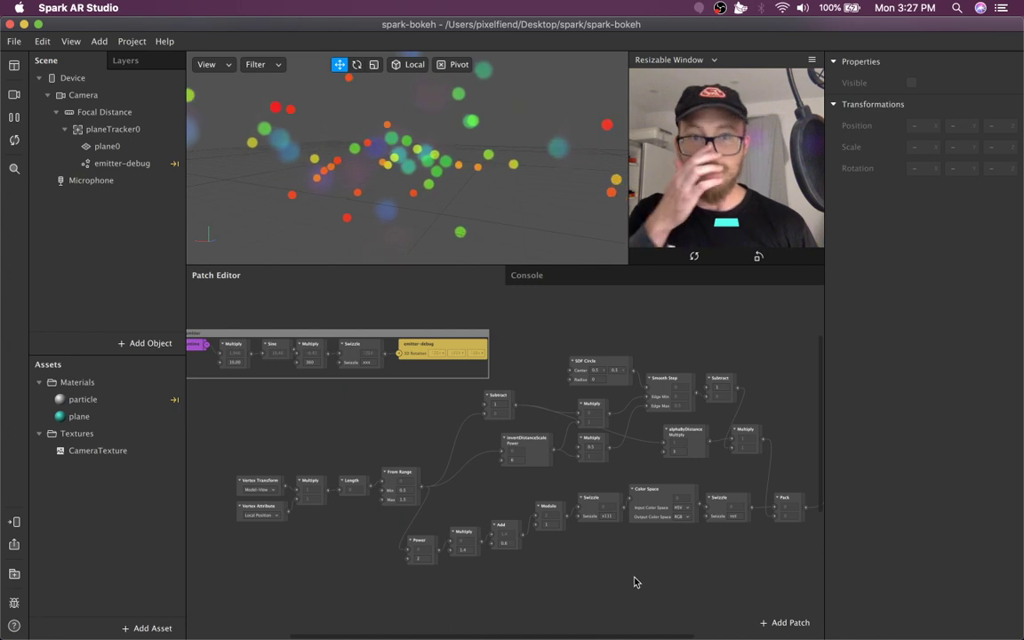
- Zoom the Patch Editor onto the Vertex Transform, Length and From Range nodes
{"action": "scroll", "coordinate": [396, 552], "scroll_direction": "up", "scroll_amount": 2}
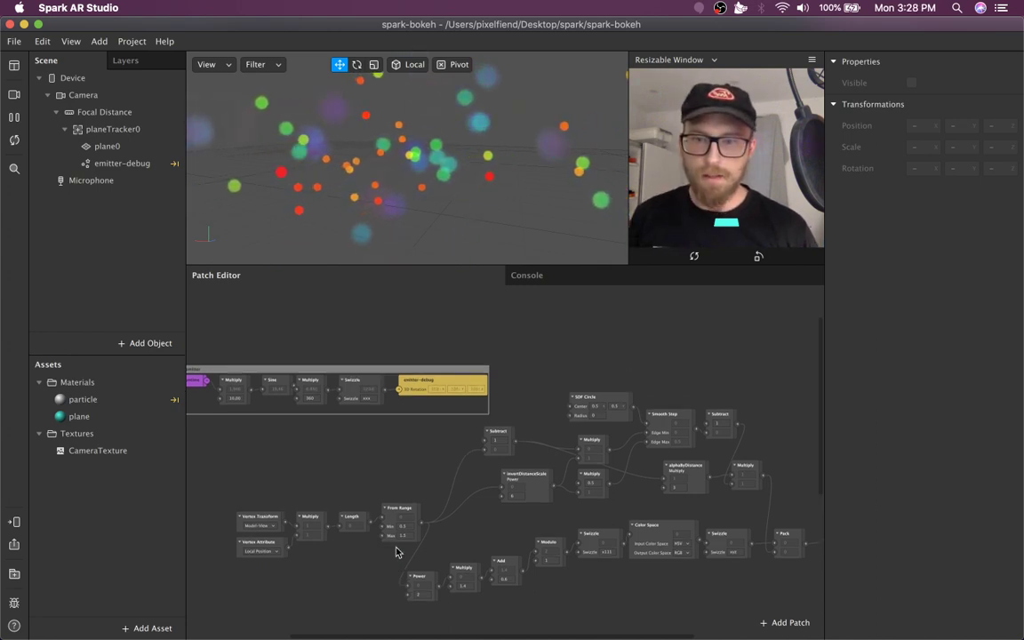
{"action": "scroll", "coordinate": [397, 552], "scroll_direction": "up", "scroll_amount": 2}
{"action": "scroll", "coordinate": [396, 552], "scroll_direction": "up", "scroll_amount": 2}
{"action": "scroll", "coordinate": [397, 551], "scroll_direction": "up", "scroll_amount": 2}
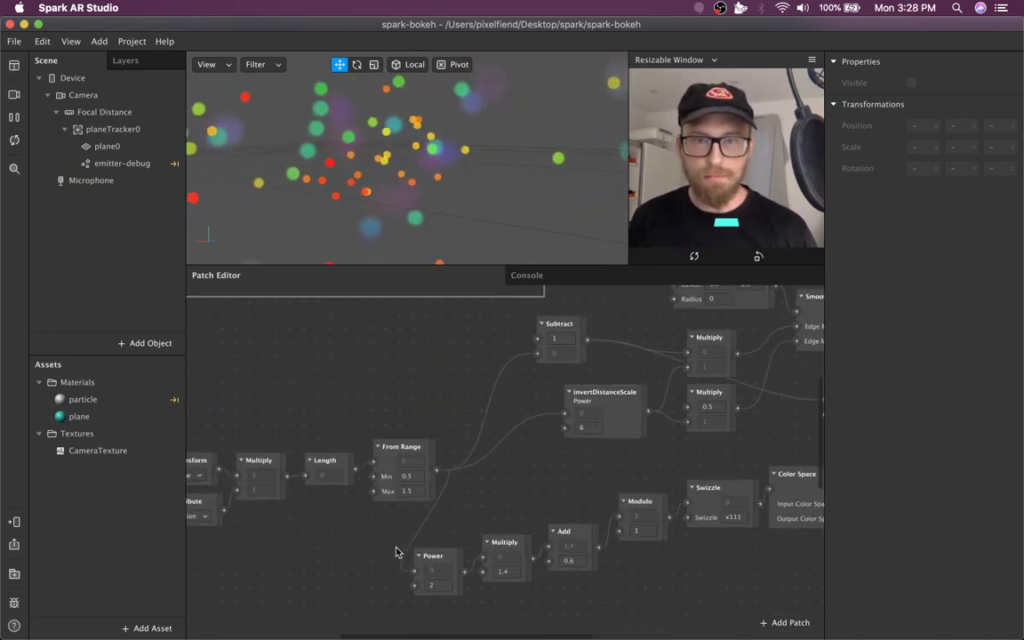
{"action": "scroll", "coordinate": [400, 556], "scroll_direction": "up", "scroll_amount": 2}
{"action": "scroll", "coordinate": [333, 539], "scroll_direction": "up", "scroll_amount": 2}
{"action": "scroll", "coordinate": [480, 530], "scroll_direction": "up", "scroll_amount": 1}
{"action": "scroll", "coordinate": [494, 524], "scroll_direction": "down", "scroll_amount": 1}
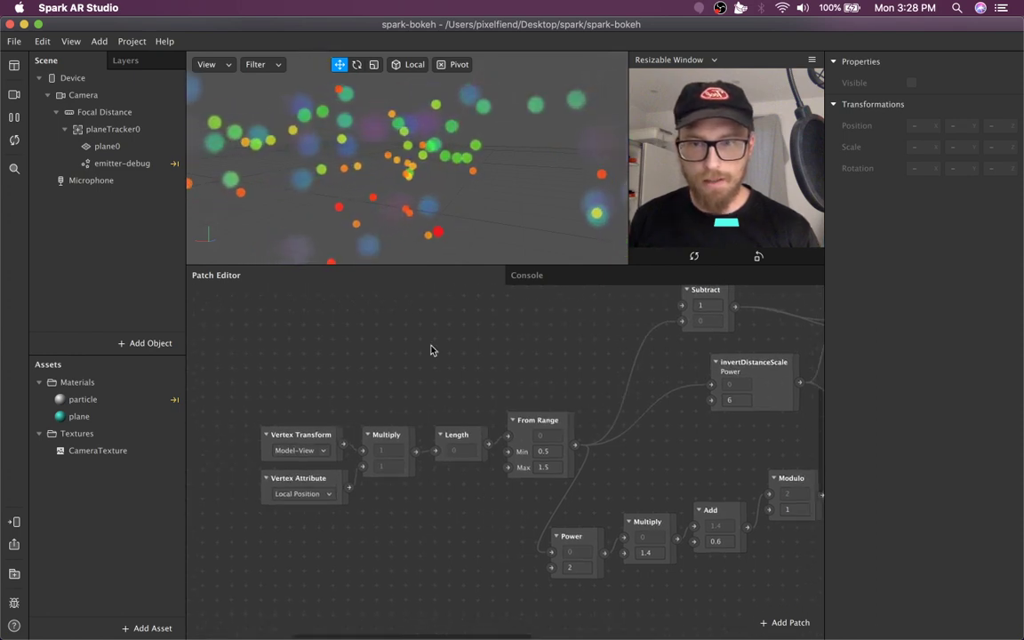
- Move Vertex Transform up and place Vertex Attribute beside the Multiply patch
{"action": "left_click", "coordinate": [330, 430]}
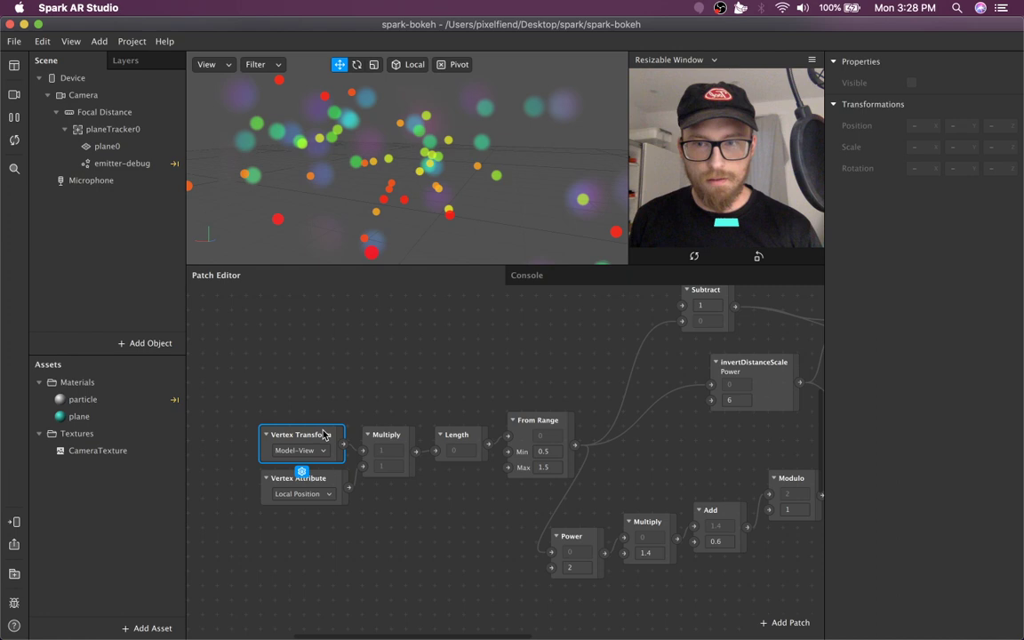
{"action": "mouse_move", "coordinate": [324, 435]}
{"action": "left_mouse_down"}
{"action": "mouse_move", "coordinate": [295, 405]}
{"action": "mouse_move", "coordinate": [329, 380]}
{"action": "left_mouse_up"}
{"action": "left_click_drag", "start_coordinate": [302, 480], "coordinate": [288, 466]}
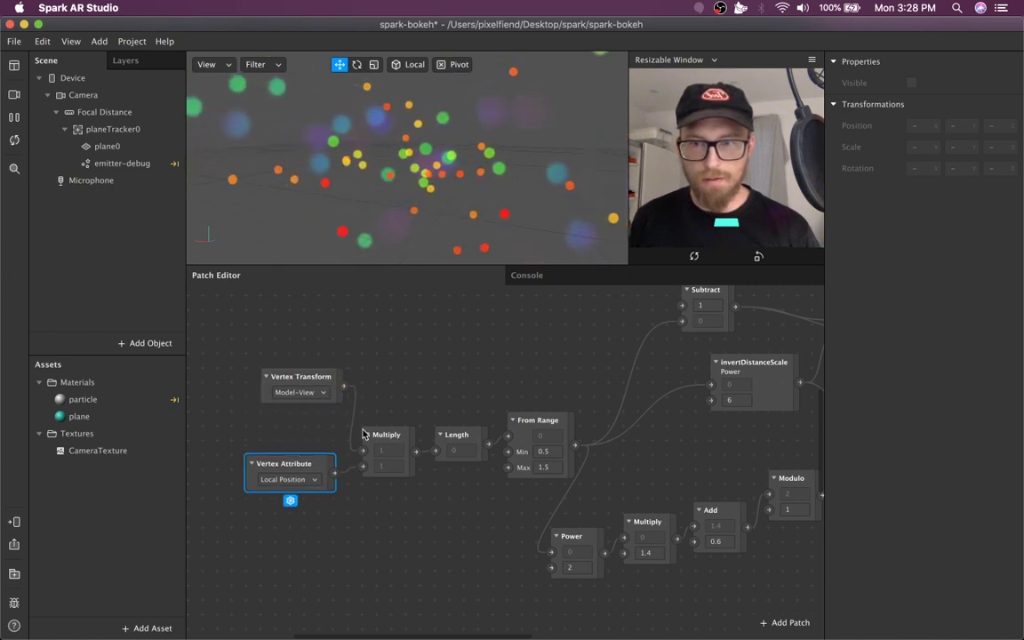
- Connect Vertex Attribute's local position into the distance Multiply's input
{"action": "left_click", "coordinate": [365, 459]}
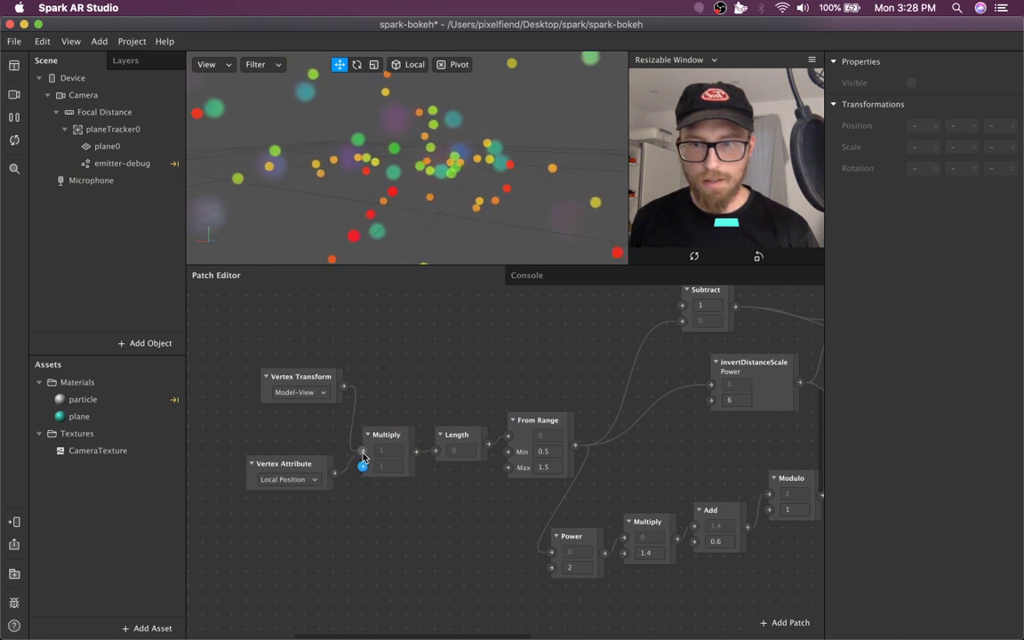
{"action": "left_click_drag", "start_coordinate": [363, 457], "coordinate": [362, 453]}
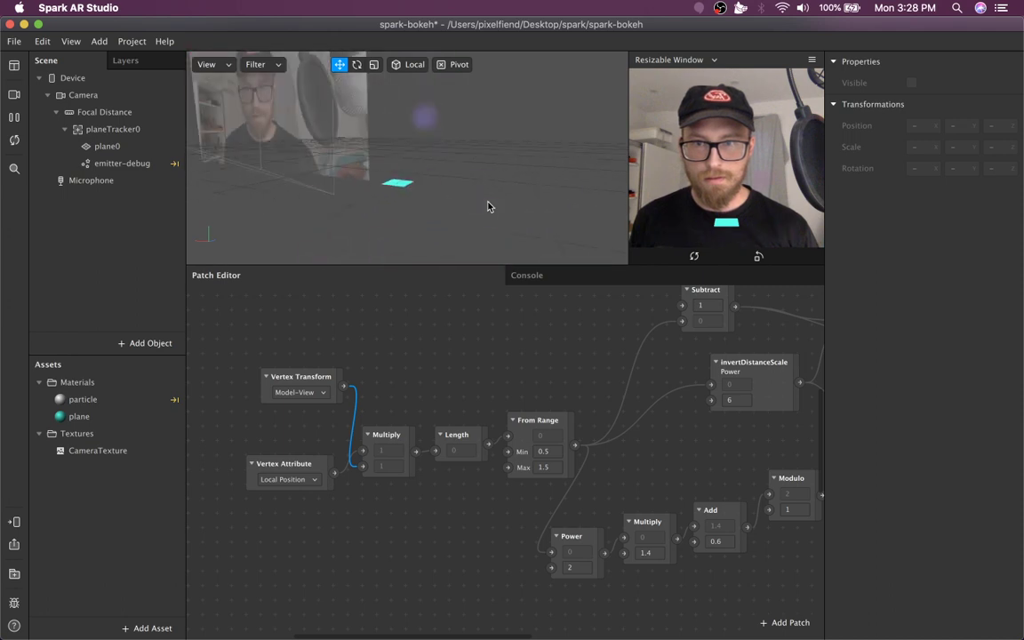
{"action": "scroll", "coordinate": [345, 508], "scroll_direction": "down", "scroll_amount": 5}
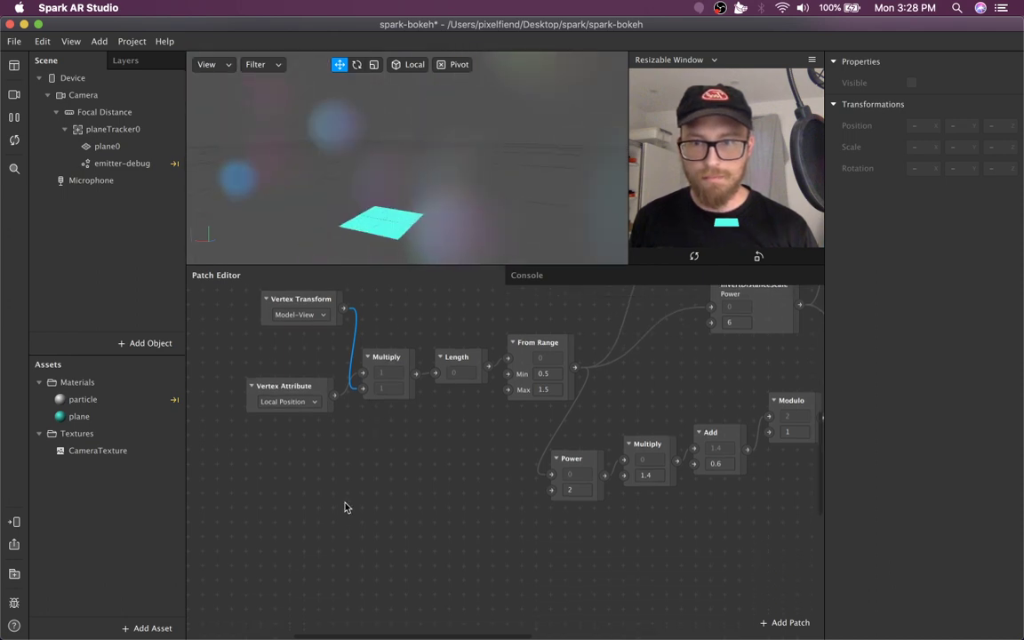
{"action": "scroll", "coordinate": [364, 374], "scroll_direction": "down", "scroll_amount": 1}
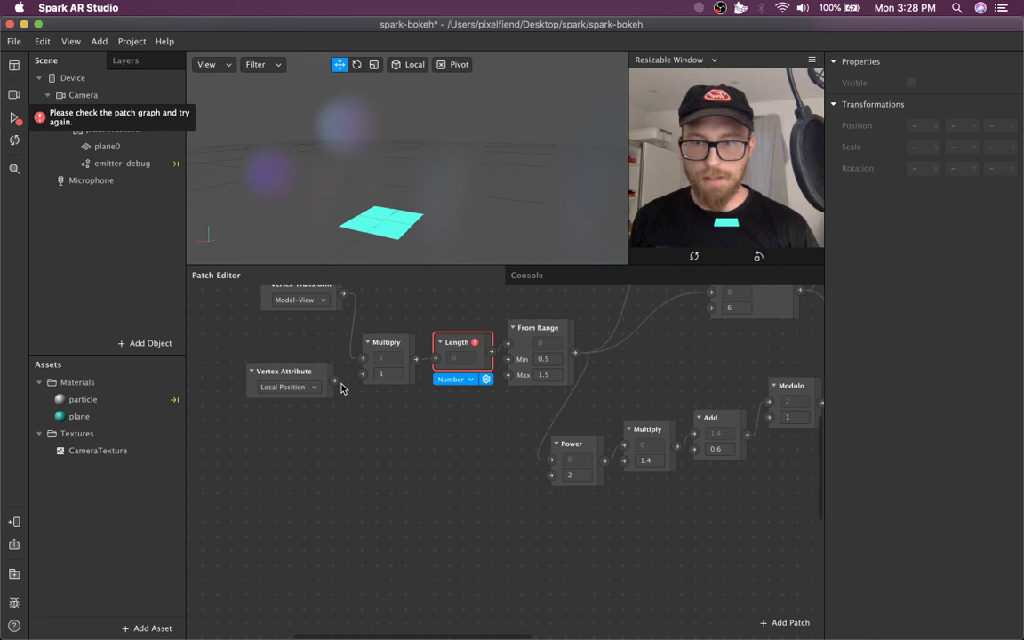
{"action": "left_click_drag", "start_coordinate": [335, 381], "coordinate": [364, 380]}
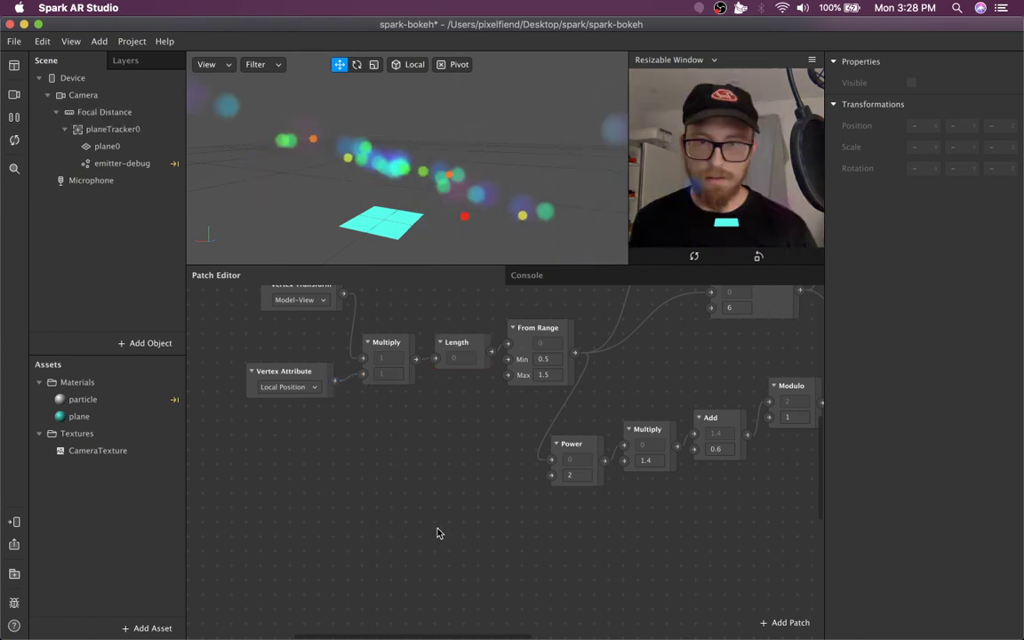
- Pan the patch graph and box-select the hue-coloring chain of nodes
{"action": "scroll", "coordinate": [439, 532], "scroll_direction": "right", "scroll_amount": 8}
{"action": "scroll", "coordinate": [439, 533], "scroll_direction": "up", "scroll_amount": 5}
{"action": "scroll", "coordinate": [439, 532], "scroll_direction": "up", "scroll_amount": 4}
{"action": "scroll", "coordinate": [580, 497], "scroll_direction": "up", "scroll_amount": 2}
{"action": "scroll", "coordinate": [580, 498], "scroll_direction": "right", "scroll_amount": 2}
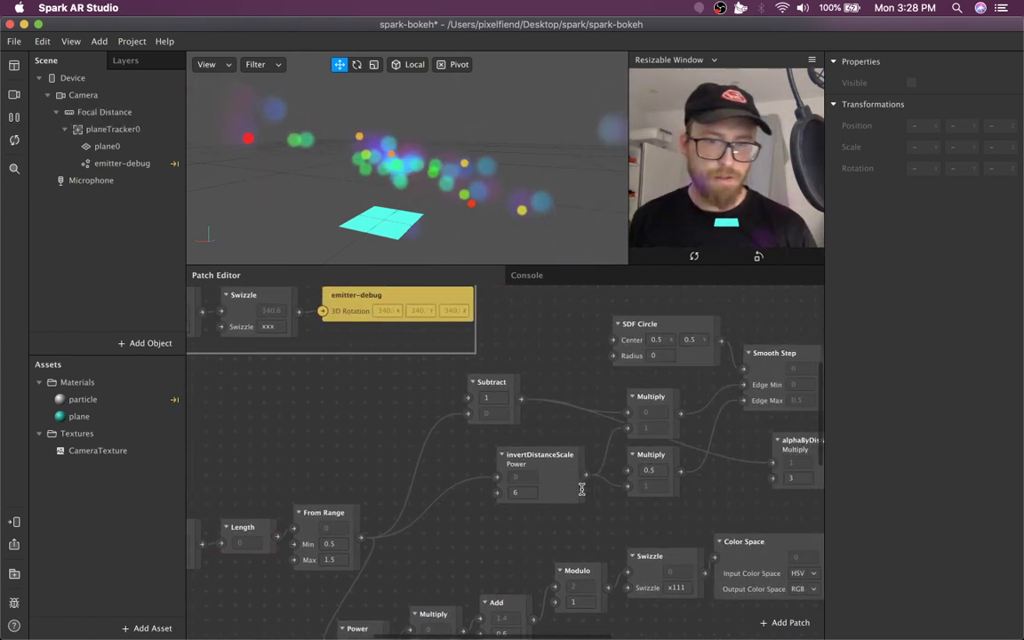
{"action": "scroll", "coordinate": [580, 496], "scroll_direction": "right", "scroll_amount": 5}
{"action": "scroll", "coordinate": [581, 491], "scroll_direction": "right", "scroll_amount": 2}
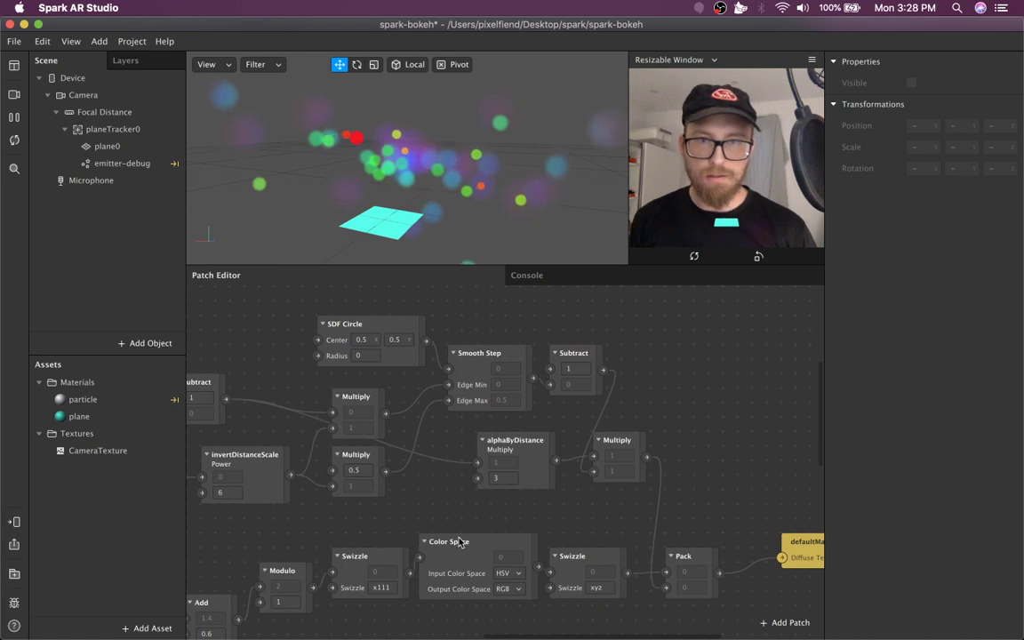
{"action": "scroll", "coordinate": [533, 531], "scroll_direction": "down", "scroll_amount": 5}
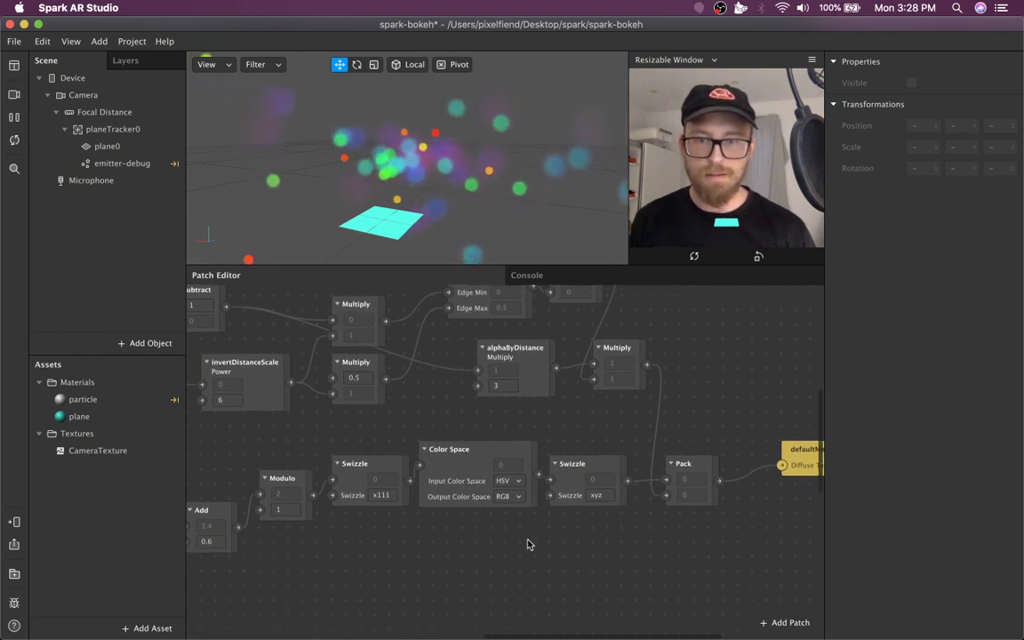
{"action": "scroll", "coordinate": [527, 544], "scroll_direction": "left", "scroll_amount": 5}
{"action": "scroll", "coordinate": [527, 544], "scroll_direction": "left", "scroll_amount": 4}
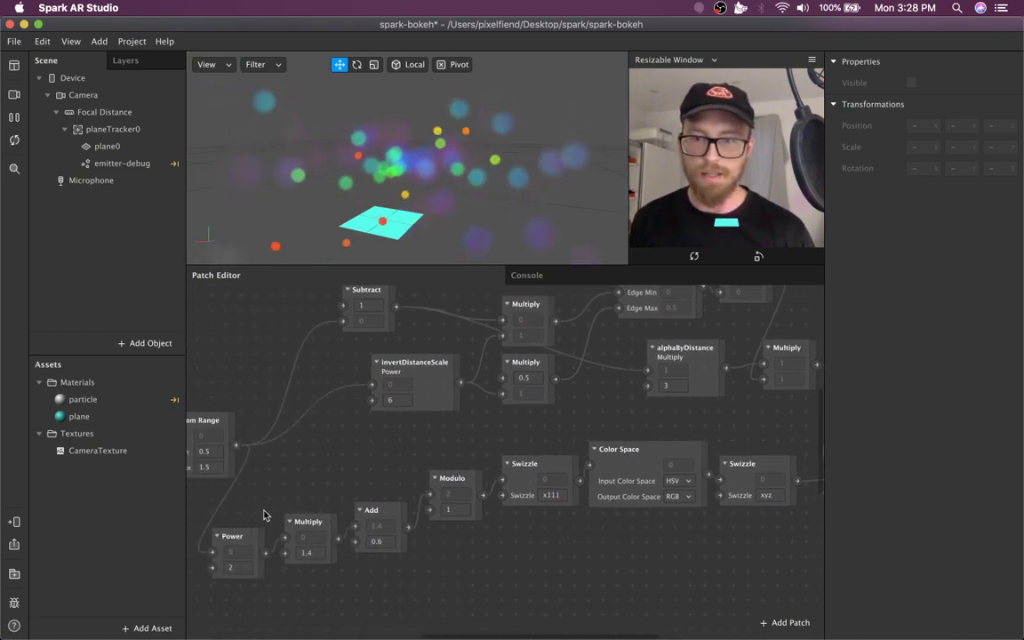
{"action": "left_click_drag", "start_coordinate": [261, 464], "coordinate": [745, 606]}
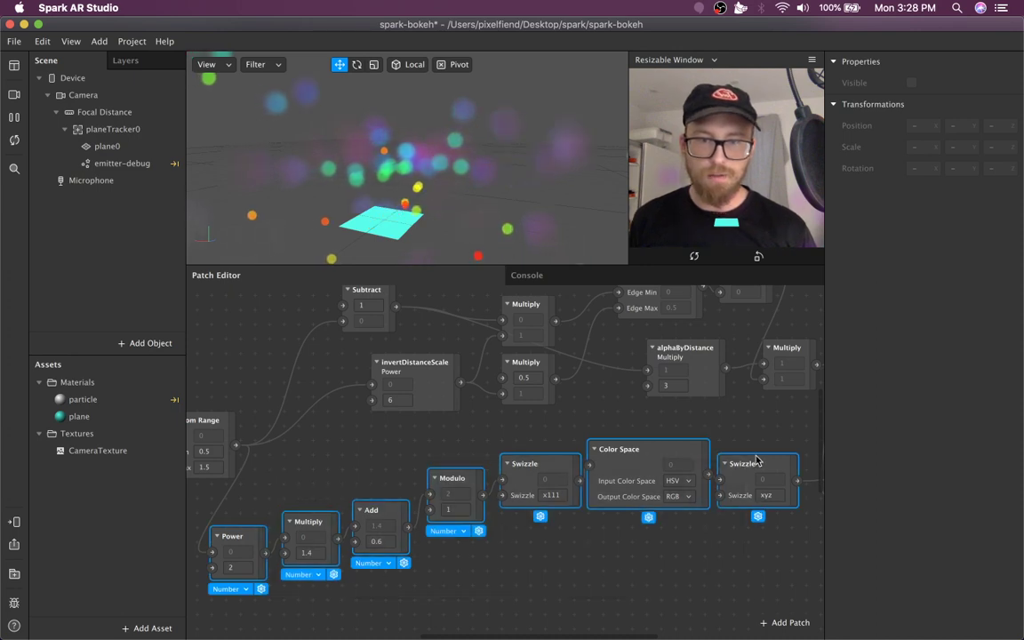
- Move Vertex Transform down beside Vertex Attribute
{"action": "scroll", "coordinate": [591, 572], "scroll_direction": "left", "scroll_amount": 3}
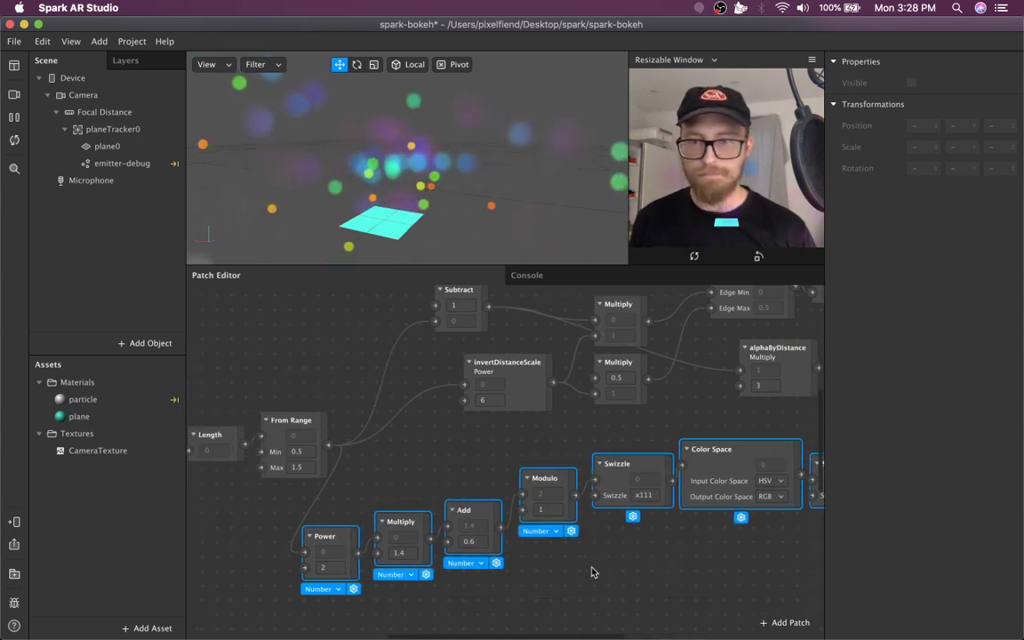
{"action": "scroll", "coordinate": [591, 572], "scroll_direction": "left", "scroll_amount": 3}
{"action": "scroll", "coordinate": [591, 571], "scroll_direction": "left", "scroll_amount": 3}
{"action": "scroll", "coordinate": [591, 572], "scroll_direction": "left", "scroll_amount": 2}
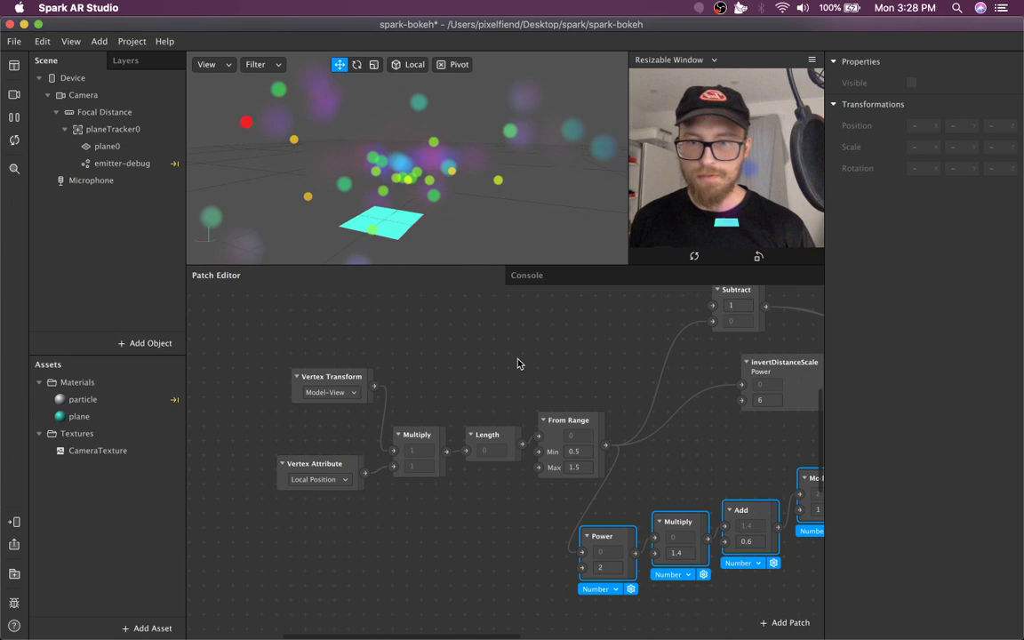
{"action": "mouse_move", "coordinate": [360, 371]}
{"action": "left_mouse_down"}
{"action": "mouse_move", "coordinate": [354, 412]}
{"action": "mouse_move", "coordinate": [345, 415]}
{"action": "left_mouse_up"}
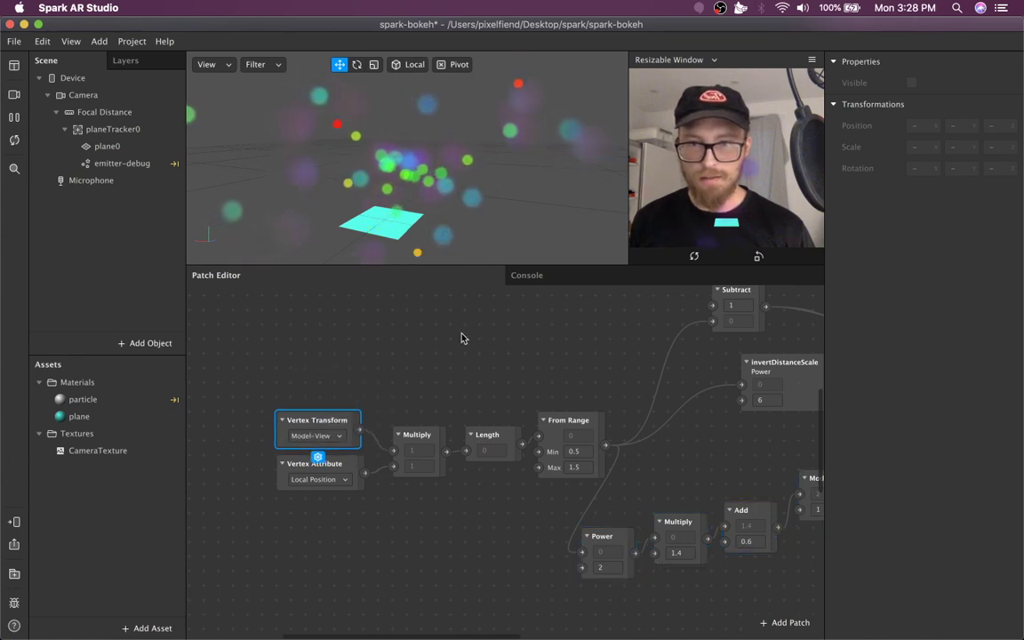
- Shift the vertex nodes left and nudge Length and From Range into line
{"action": "left_click_drag", "start_coordinate": [518, 360], "coordinate": [332, 516]}
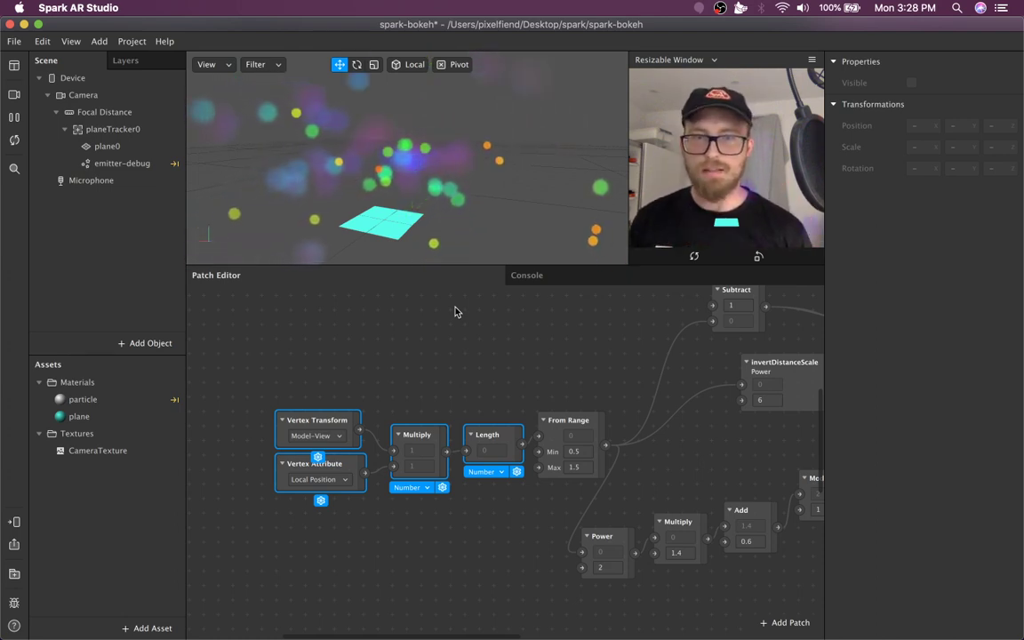
{"action": "left_click", "coordinate": [518, 395]}
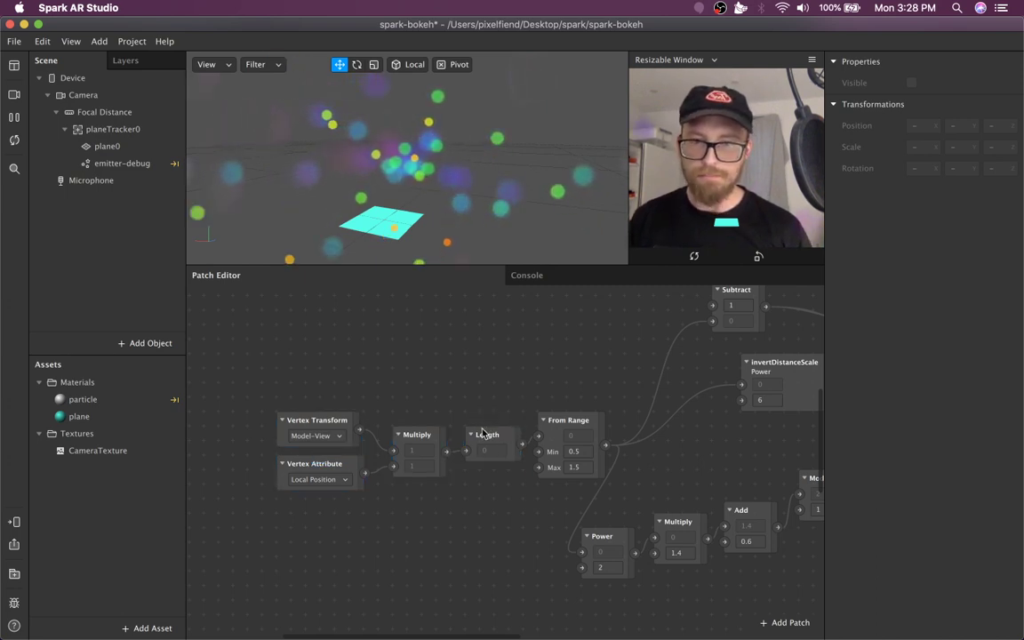
{"action": "left_click_drag", "start_coordinate": [476, 382], "coordinate": [253, 455]}
{"action": "left_click", "coordinate": [378, 394]}
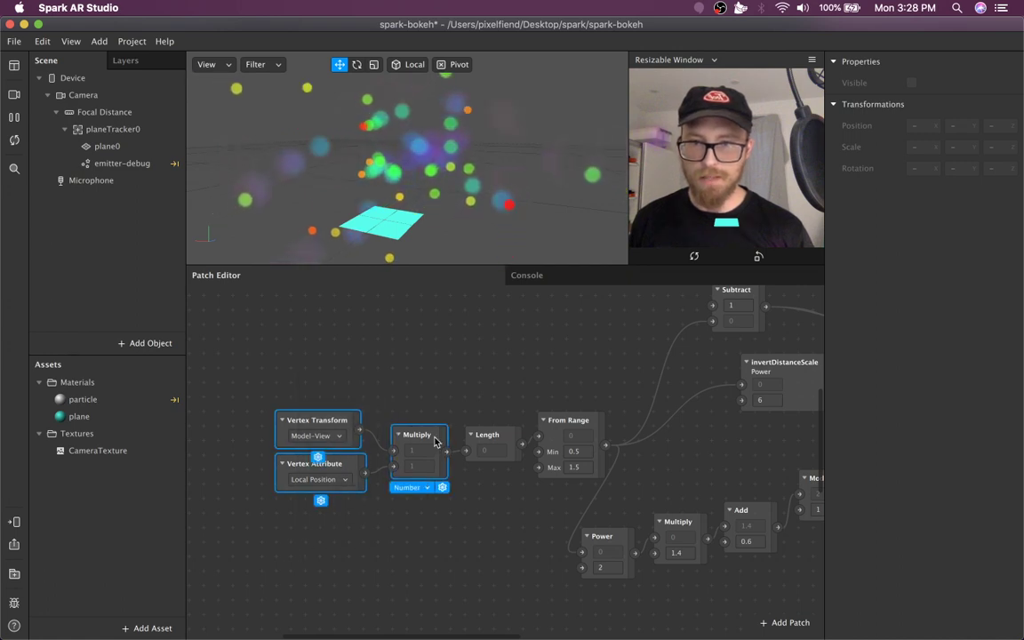
{"action": "left_click_drag", "start_coordinate": [432, 438], "coordinate": [418, 439]}
{"action": "left_click_drag", "start_coordinate": [492, 441], "coordinate": [471, 444]}
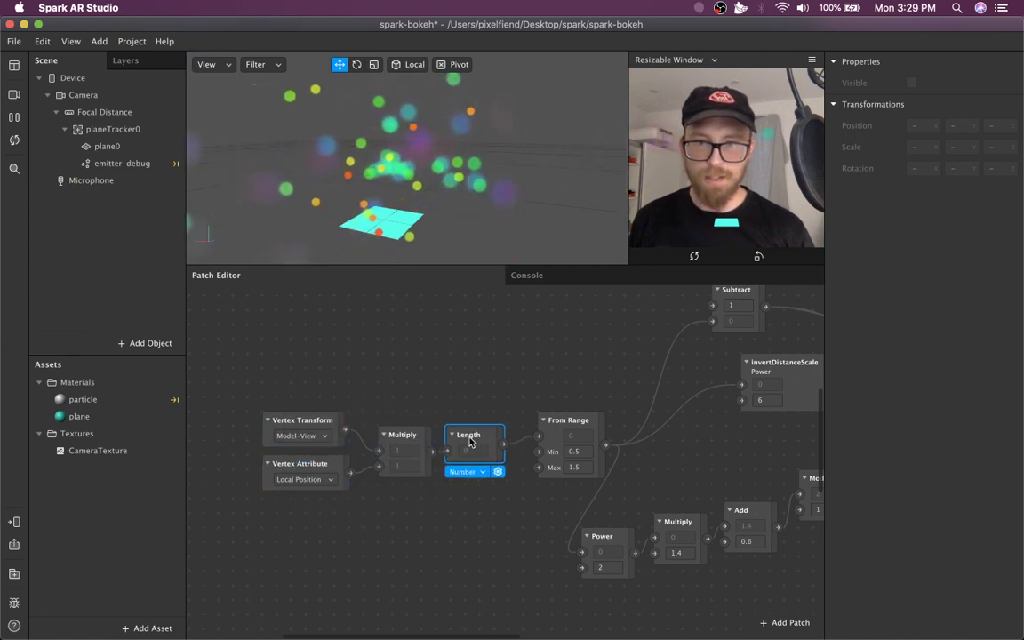
{"action": "left_click_drag", "start_coordinate": [569, 426], "coordinate": [548, 427]}
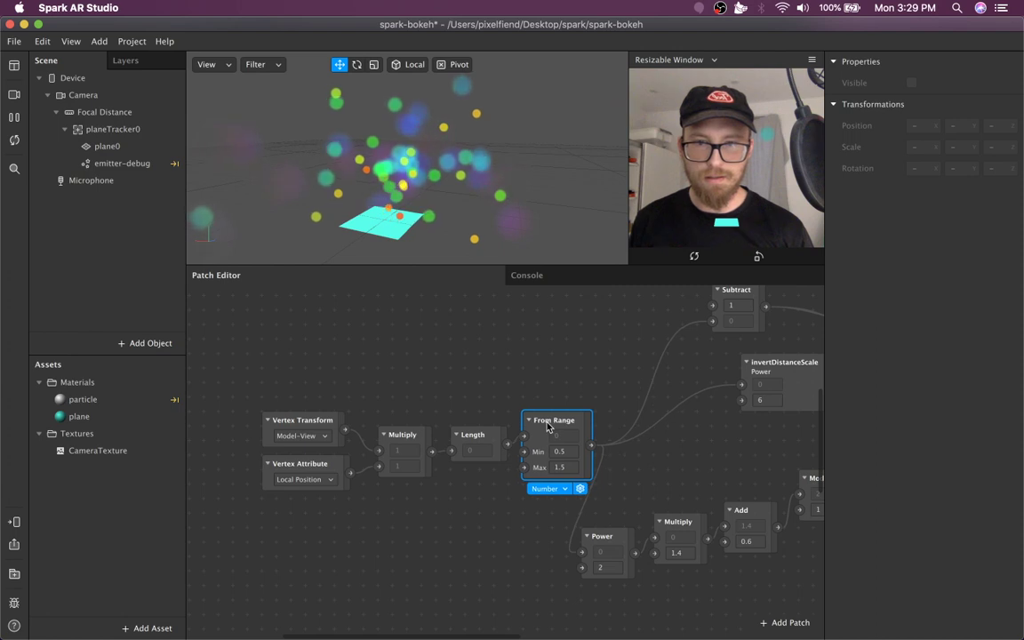
- Orbit the preview, then pan right and box-select the bottom row of color nodes
{"action": "scroll", "coordinate": [600, 424], "scroll_direction": "right", "scroll_amount": 5}
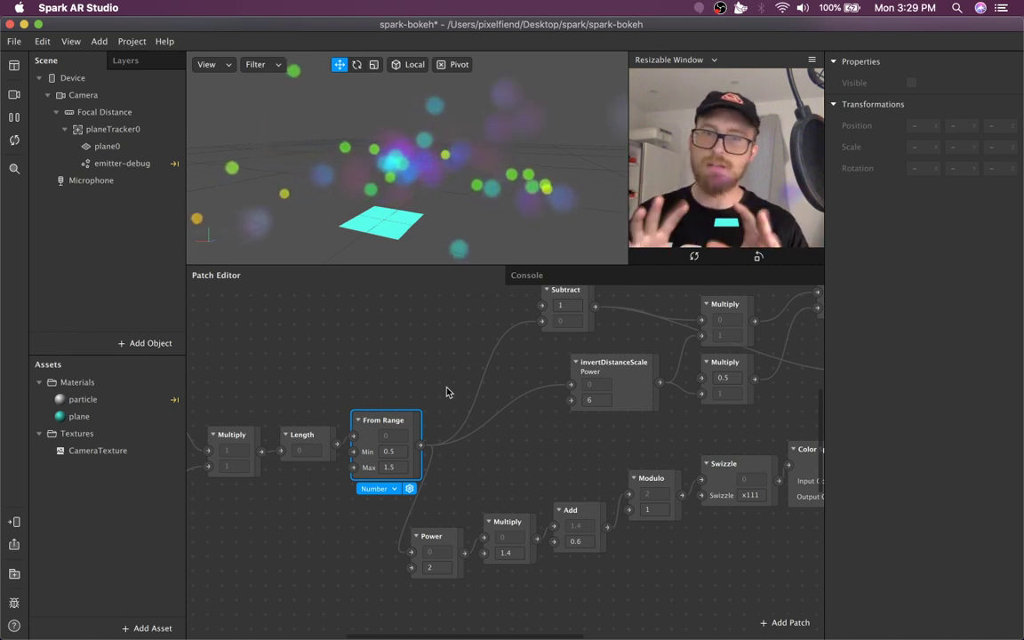
{"action": "left_click_drag", "start_coordinate": [370, 79], "coordinate": [468, 177]}
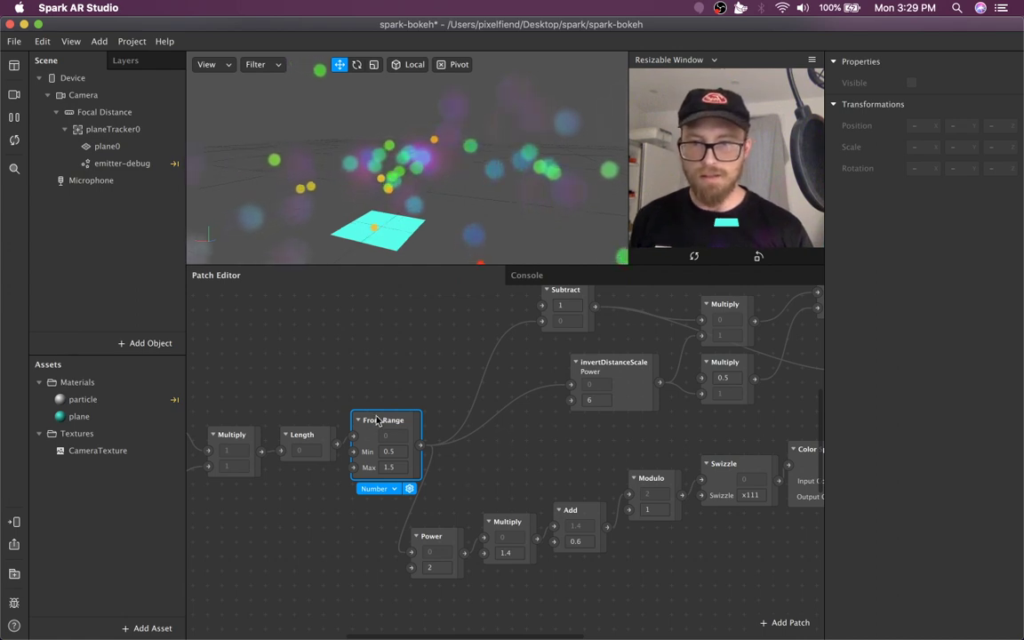
{"action": "scroll", "coordinate": [450, 466], "scroll_direction": "right", "scroll_amount": 4}
{"action": "scroll", "coordinate": [450, 466], "scroll_direction": "right", "scroll_amount": 4}
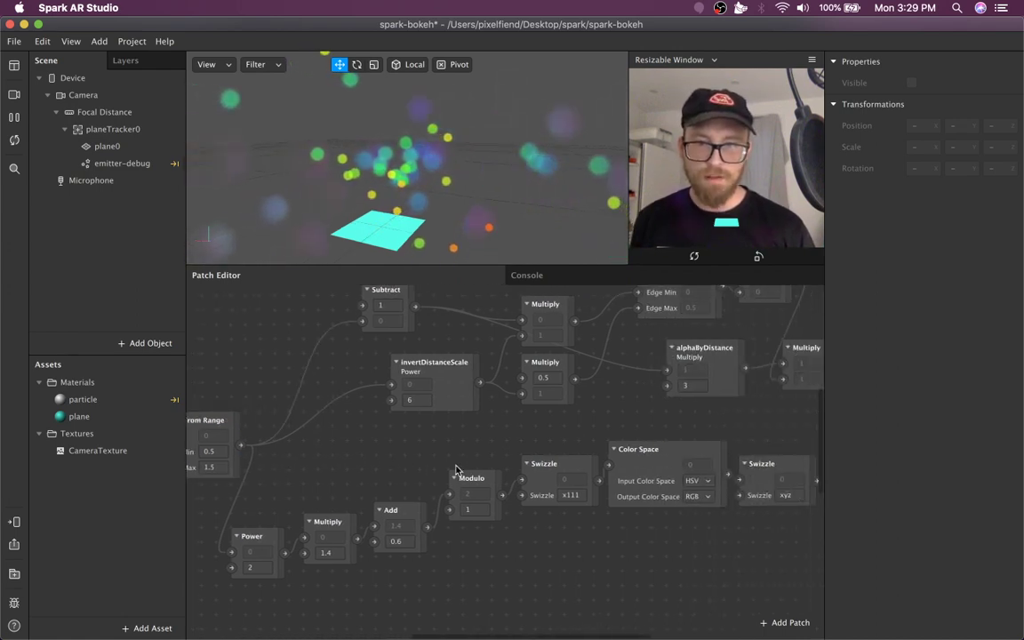
{"action": "scroll", "coordinate": [216, 483], "scroll_direction": "right", "scroll_amount": 3}
{"action": "left_click_drag", "start_coordinate": [216, 482], "coordinate": [731, 599]}
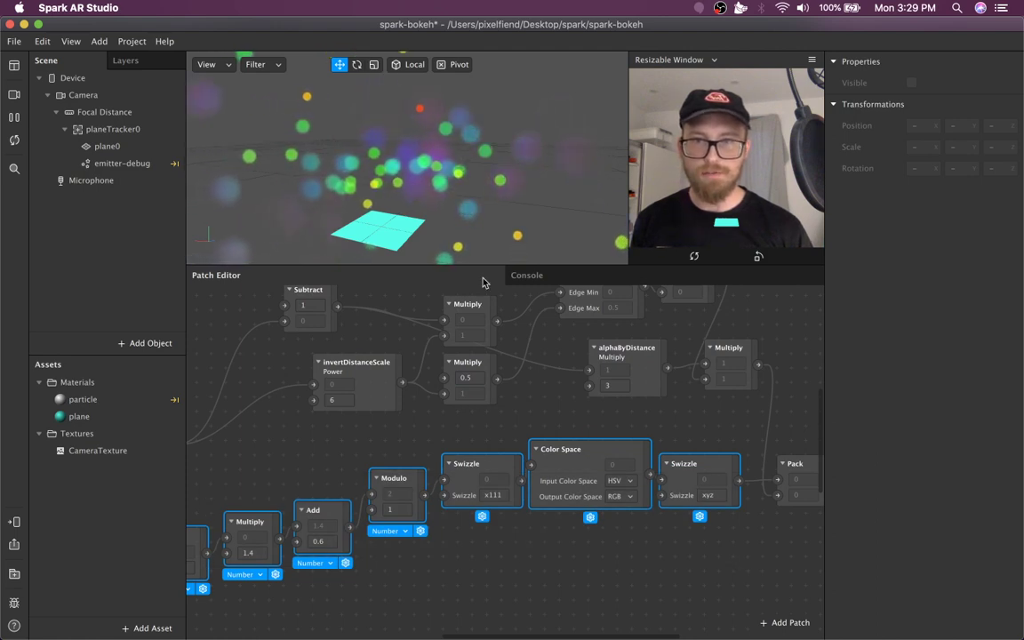
{"action": "scroll", "coordinate": [676, 540], "scroll_direction": "right", "scroll_amount": 3}
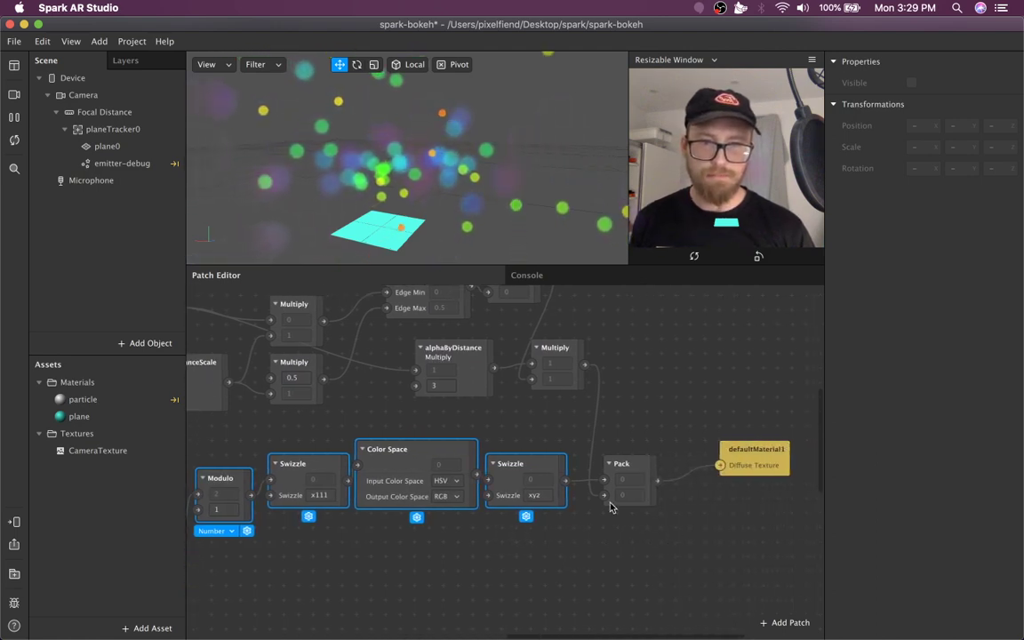
- Add a Swizzle patch set to 1 and wire it to the material's diffuse texture
{"action": "mouse_move", "coordinate": [607, 488]}
{"action": "left_mouse_down"}
{"action": "mouse_move", "coordinate": [647, 474]}
{"action": "mouse_move", "coordinate": [628, 487]}
{"action": "left_mouse_up"}
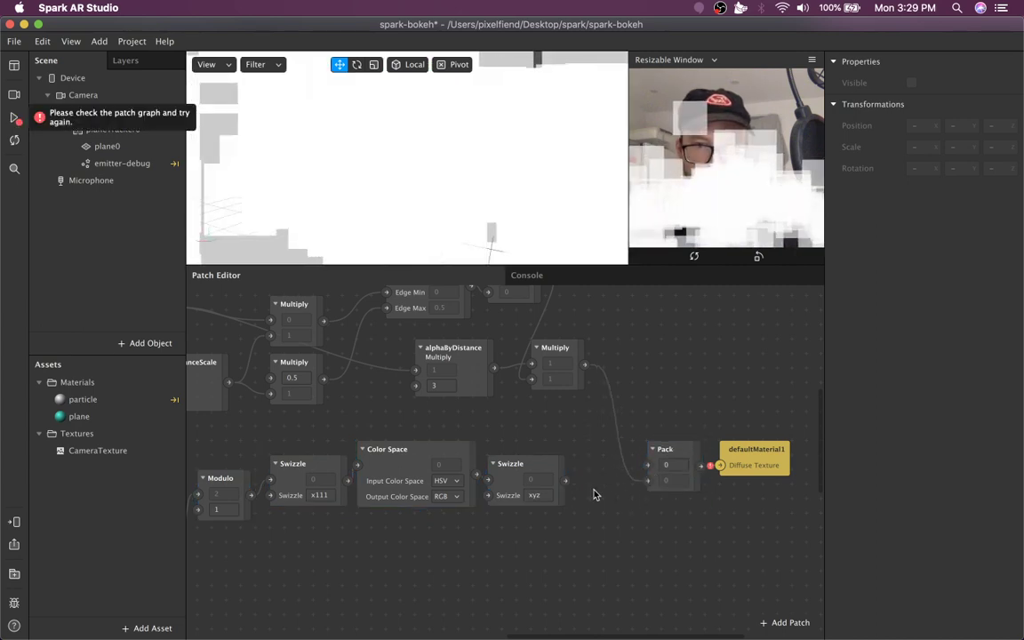
{"action": "double_click", "coordinate": [597, 502]}
{"action": "type", "text": "swizzle"}
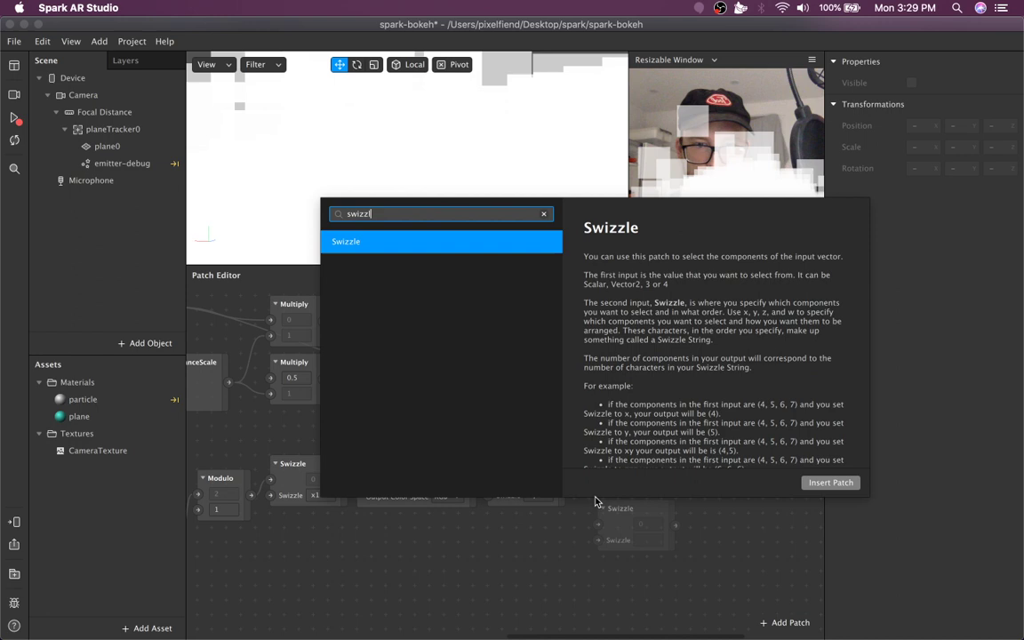
{"action": "key", "text": "Return"}
{"action": "left_click", "coordinate": [640, 524]}
{"action": "type", "text": "1"}
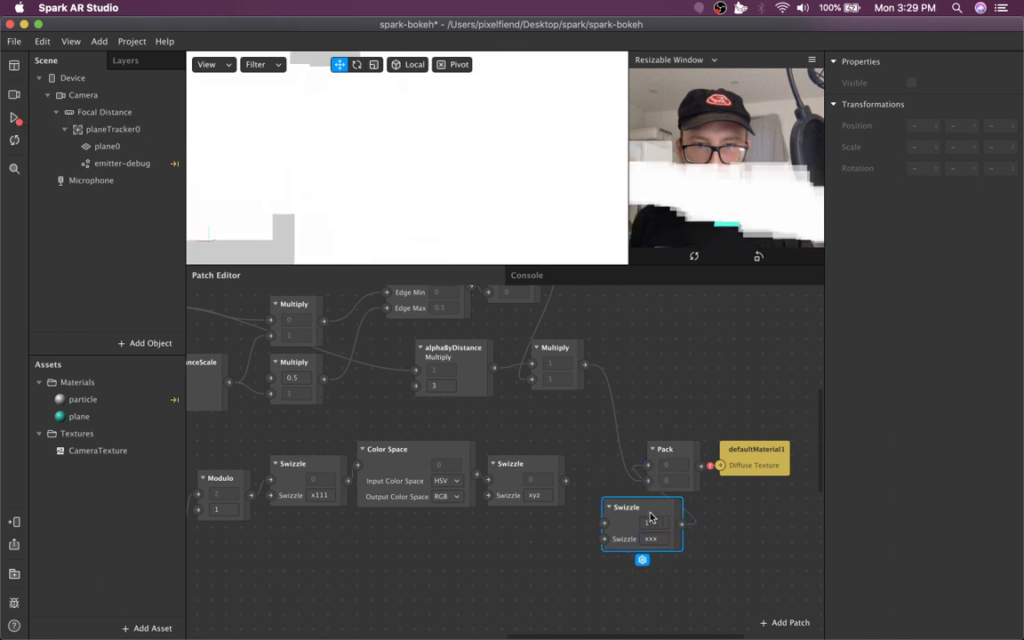
{"action": "left_click_drag", "start_coordinate": [651, 520], "coordinate": [623, 535]}
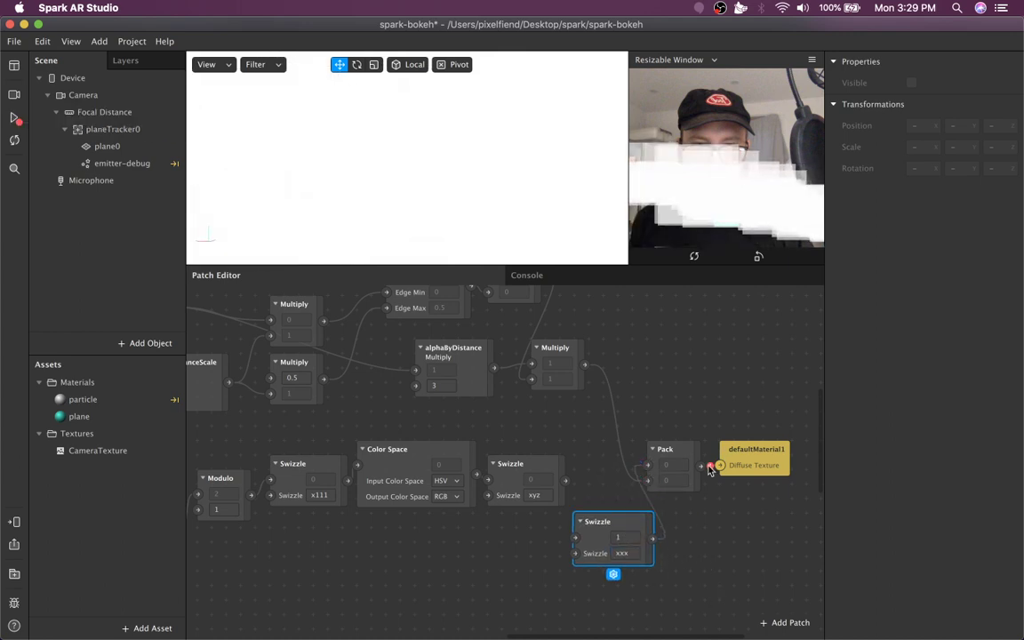
{"action": "left_click_drag", "start_coordinate": [710, 471], "coordinate": [710, 472]}
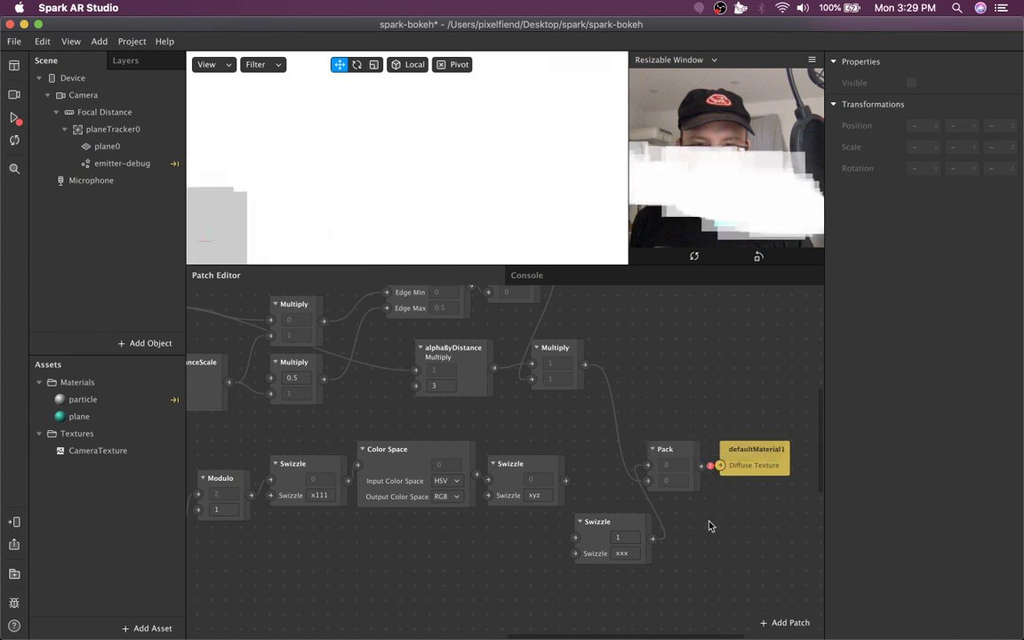
- Reposition the lower Swizzle, then add a Value patch and delete it again
{"action": "left_click_drag", "start_coordinate": [631, 526], "coordinate": [603, 549]}
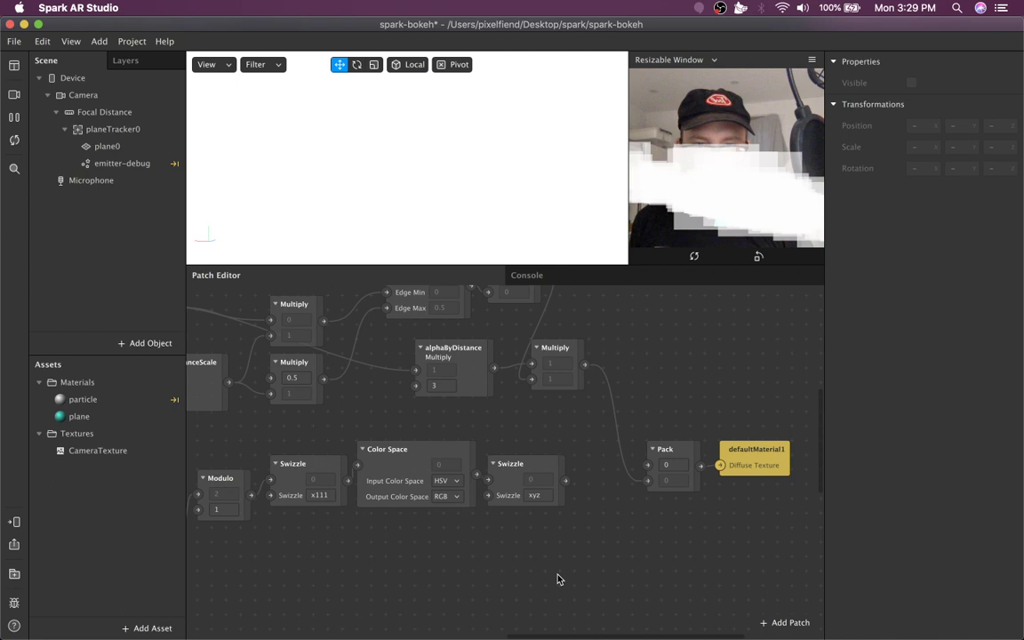
{"action": "right_click", "coordinate": [608, 555]}
{"action": "type", "text": "value"}
{"action": "key", "text": "Return"}
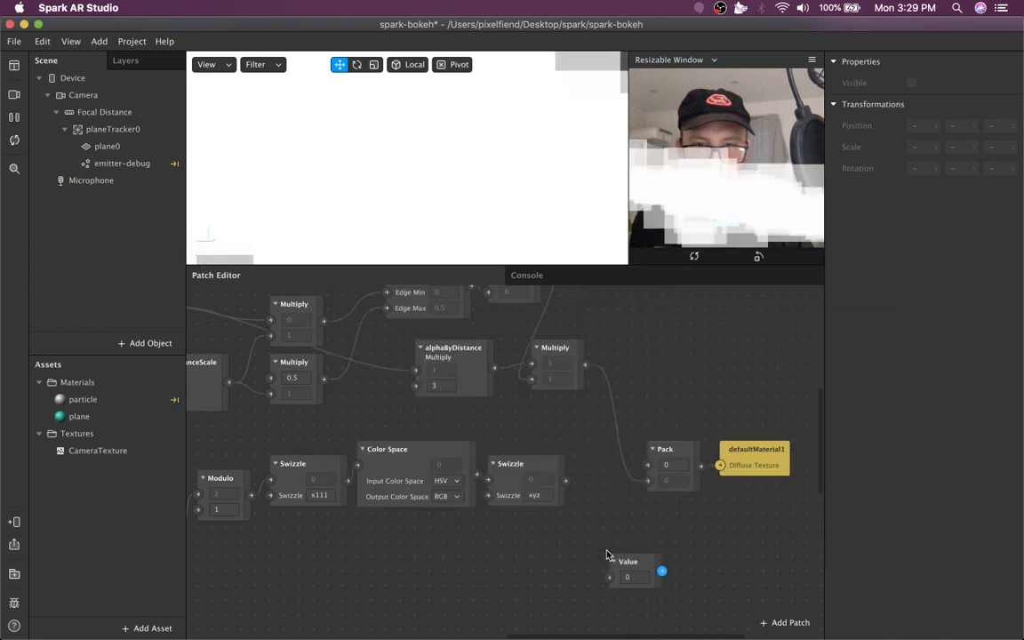
{"action": "left_click_drag", "start_coordinate": [608, 573], "coordinate": [604, 578]}
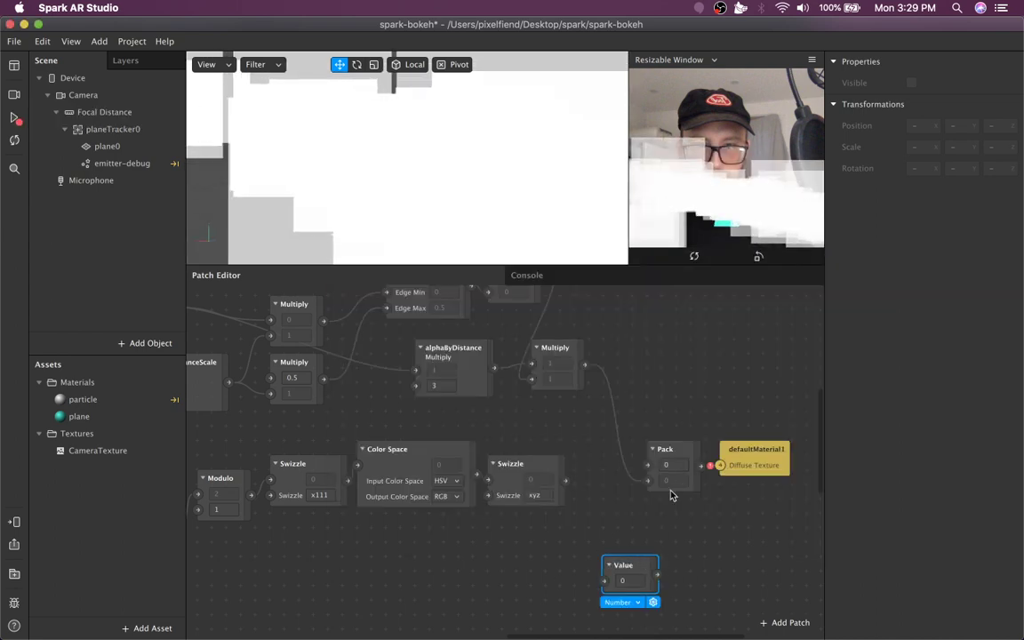
{"action": "key", "text": "BackSpace"}
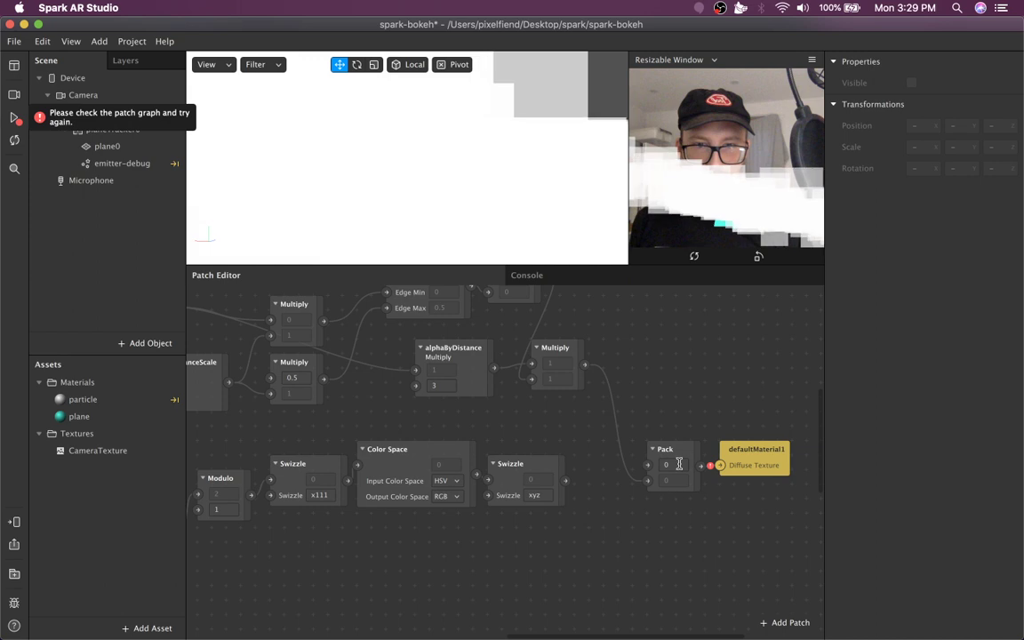
- Set Pack's first value to 1 and switch its output to four components
{"action": "left_click", "coordinate": [679, 464]}
{"action": "type", "text": "1"}
{"action": "left_click", "coordinate": [671, 554]}
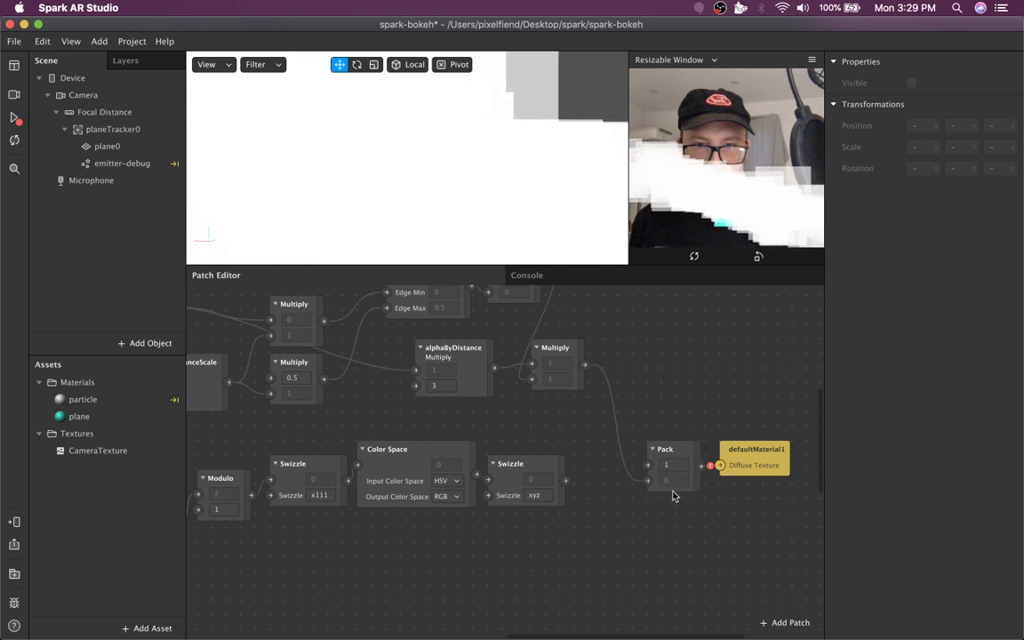
{"action": "left_click", "coordinate": [674, 484]}
{"action": "left_click", "coordinate": [685, 559]}
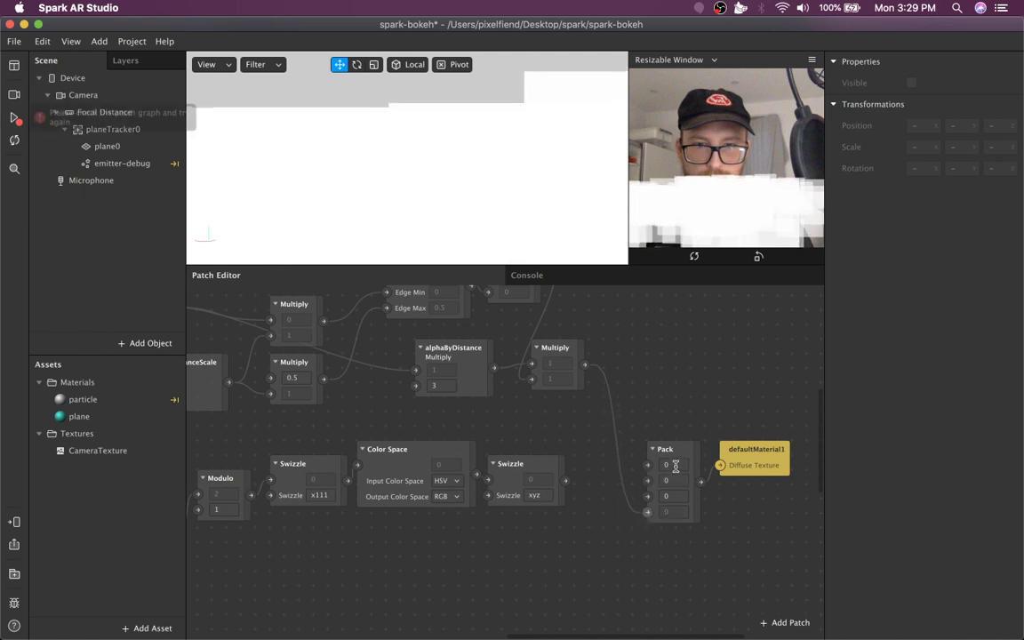
- Enter 1 for the next Pack component, checking the preview from another angle
{"action": "left_click", "coordinate": [677, 479]}
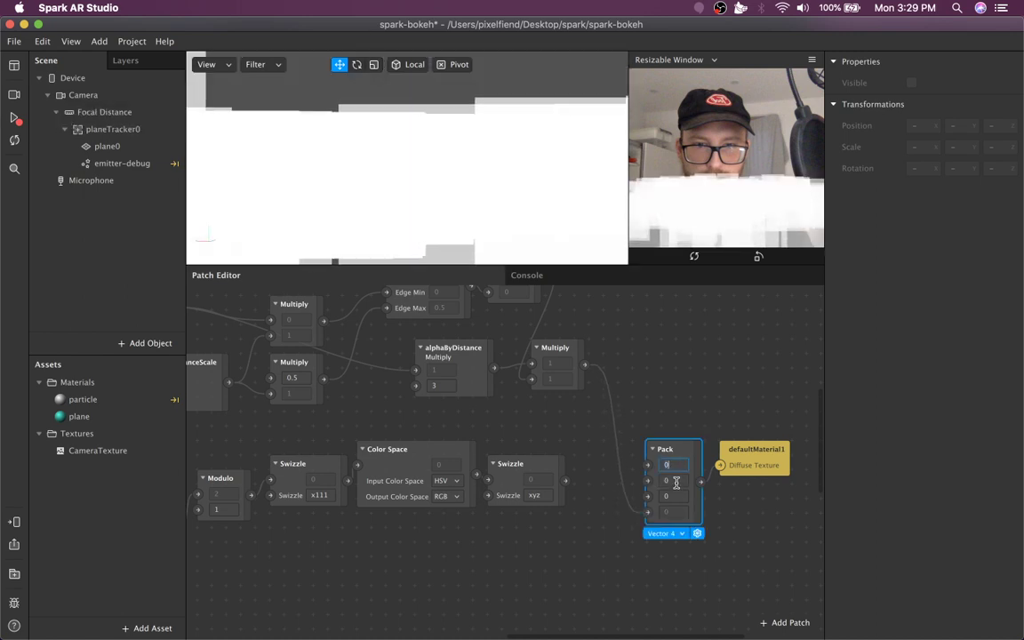
{"action": "left_click", "coordinate": [668, 376]}
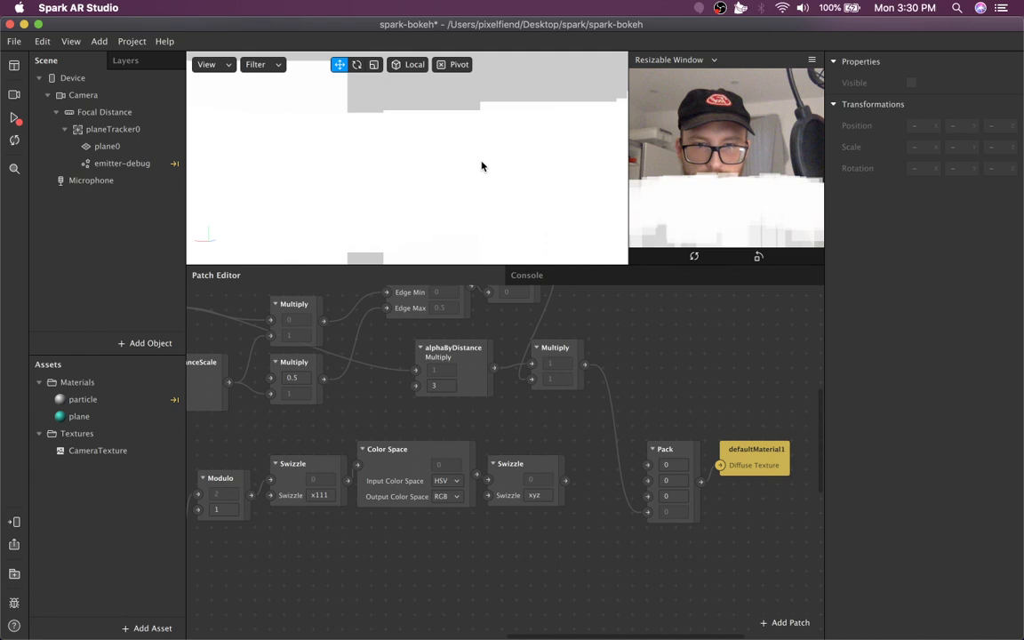
{"action": "mouse_move", "coordinate": [482, 169]}
{"action": "left_mouse_down"}
{"action": "mouse_move", "coordinate": [406, 189]}
{"action": "mouse_move", "coordinate": [503, 182]}
{"action": "mouse_move", "coordinate": [404, 173]}
{"action": "mouse_move", "coordinate": [433, 184]}
{"action": "left_mouse_up"}
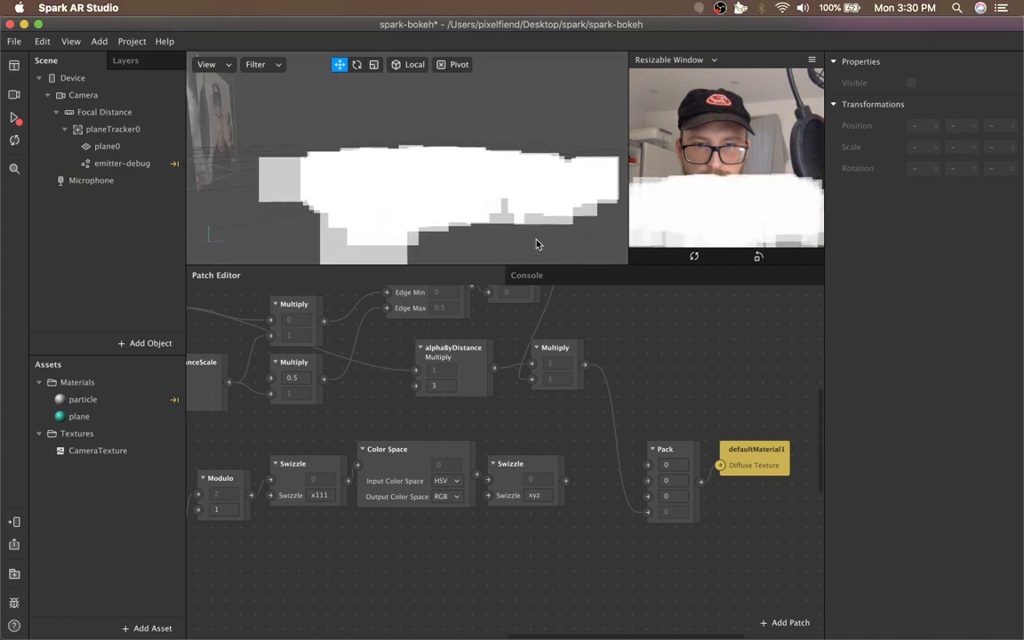
{"action": "left_click", "coordinate": [669, 480]}
{"action": "type", "text": "1"}
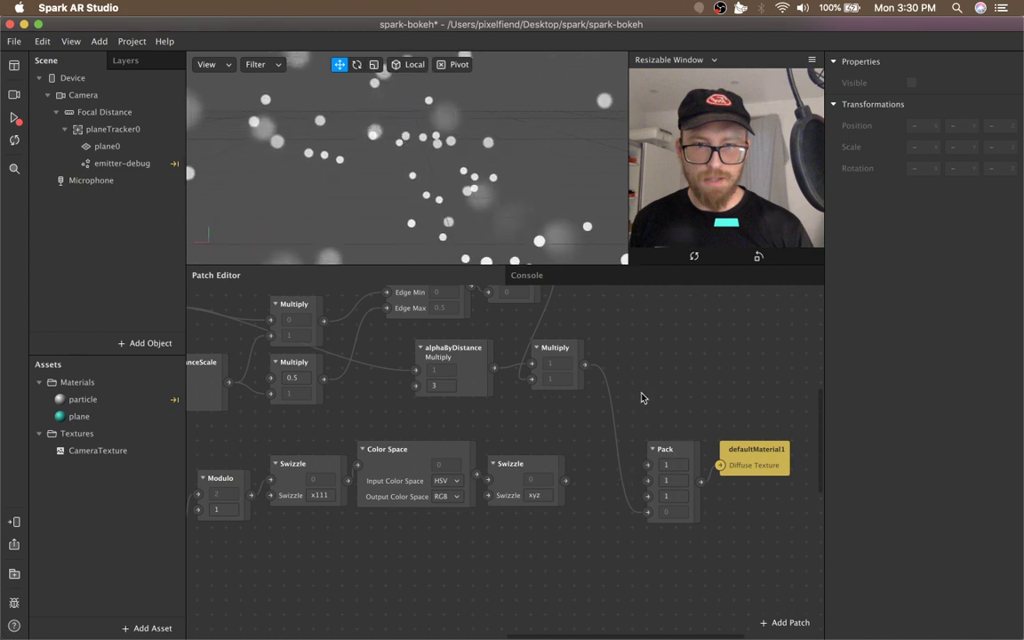
- Play the effect preview and bring the SDF Circle, Smooth Step and Subtract patches into view
{"action": "left_click", "coordinate": [14, 117]}
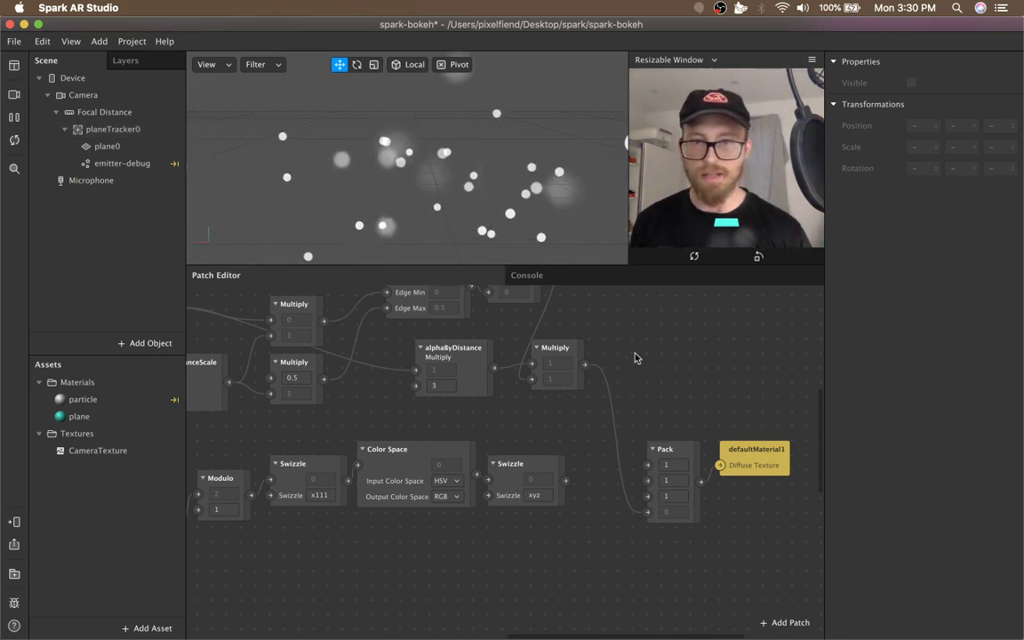
{"action": "scroll", "coordinate": [654, 348], "scroll_direction": "up", "scroll_amount": 5}
{"action": "scroll", "coordinate": [653, 348], "scroll_direction": "left", "scroll_amount": 3}
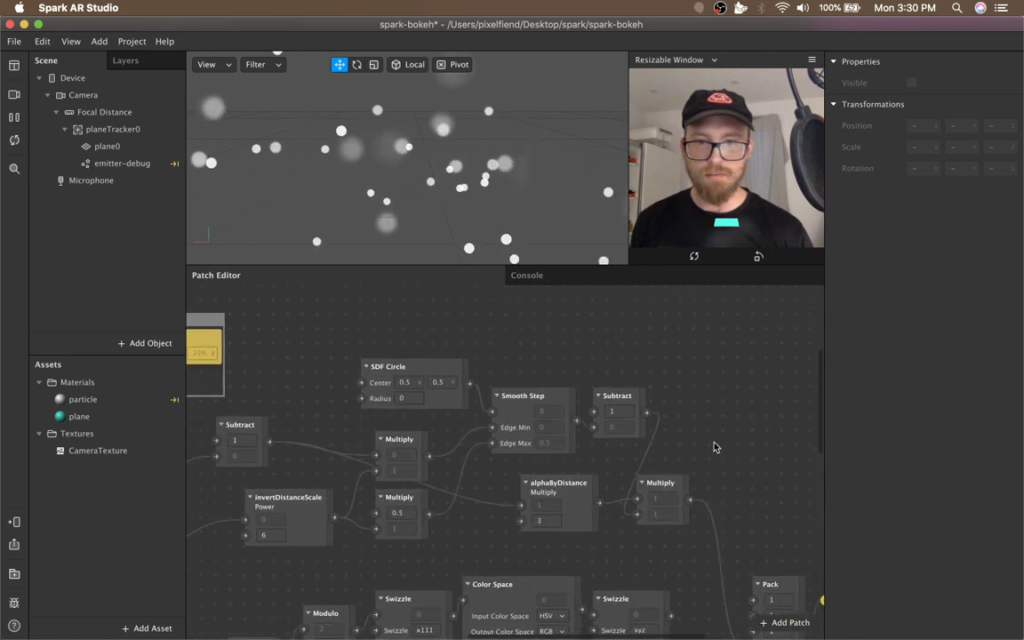
{"action": "left_click_drag", "start_coordinate": [708, 348], "coordinate": [377, 393]}
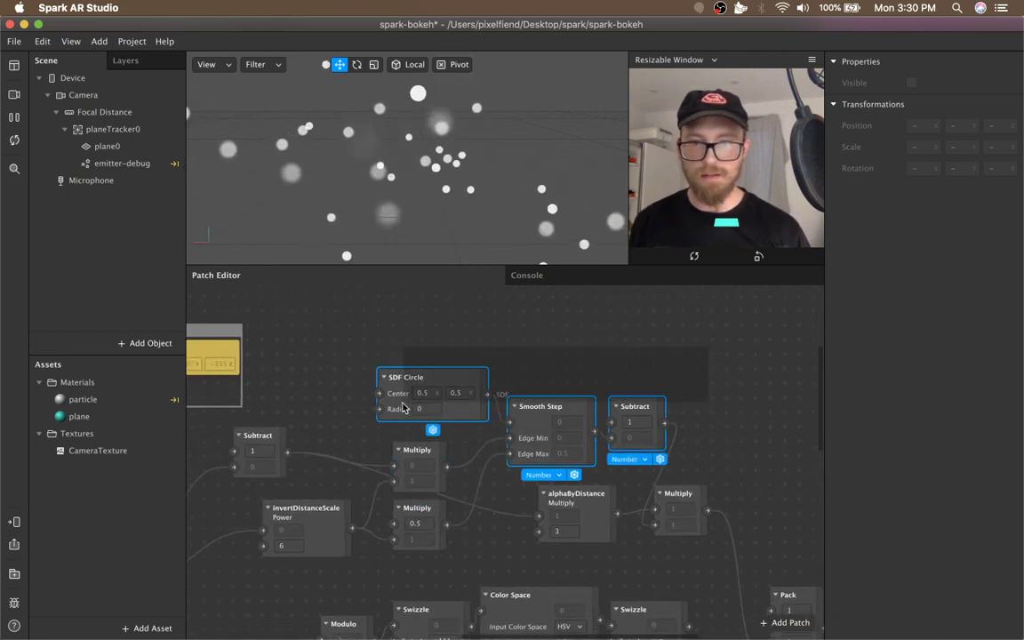
{"action": "left_click", "coordinate": [620, 329]}
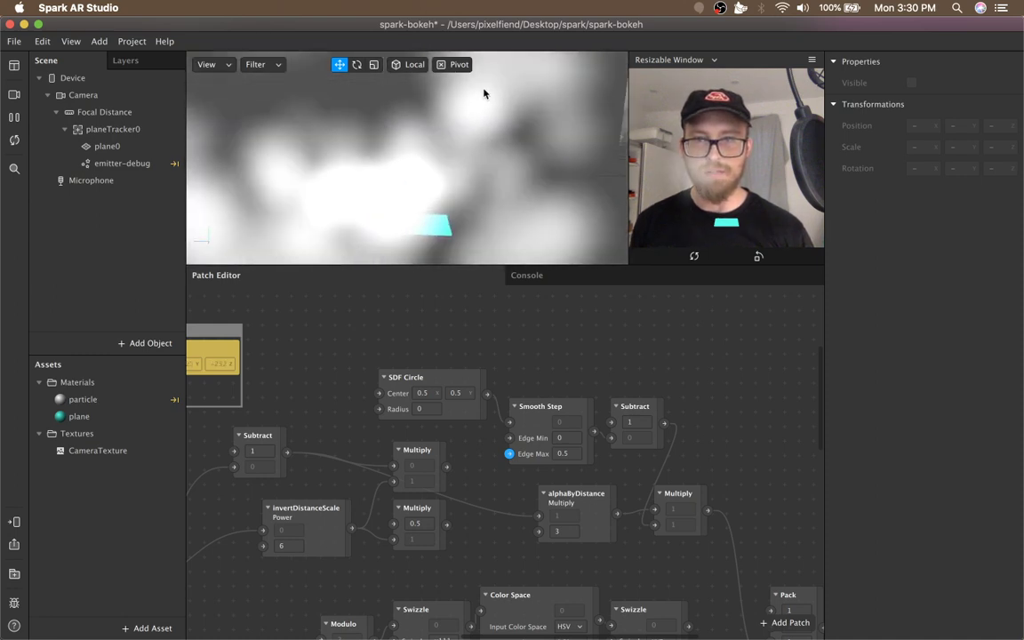
- Try Smooth Step Edge Min values from 0.1 to 0.4 and a negative, settling on 0
{"action": "left_click", "coordinate": [562, 438]}
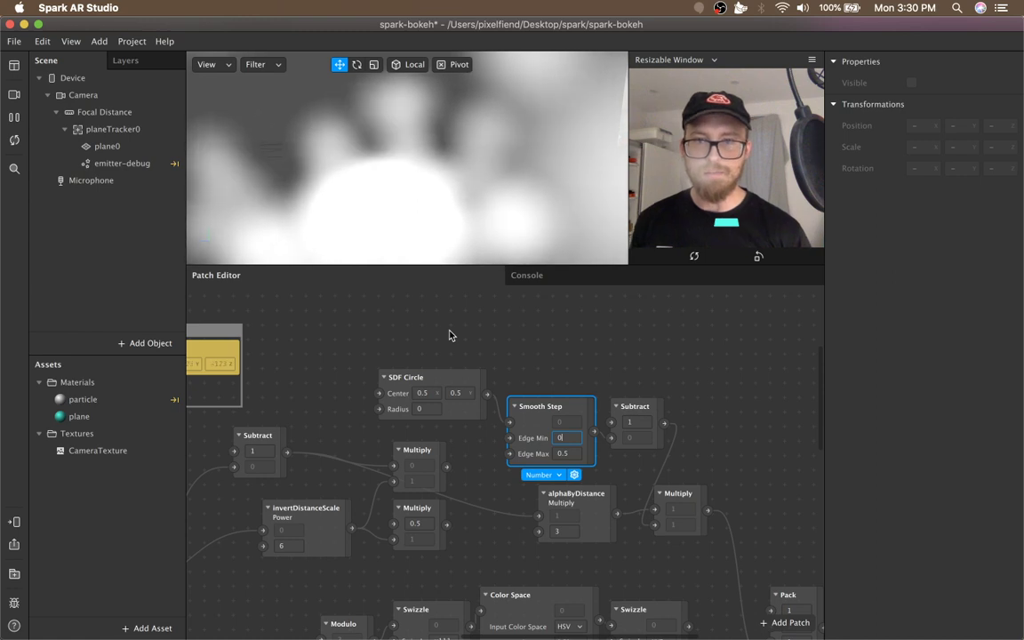
{"action": "type", "text": ".1"}
{"action": "key", "text": "BackSpace"}
{"action": "type", "text": "3"}
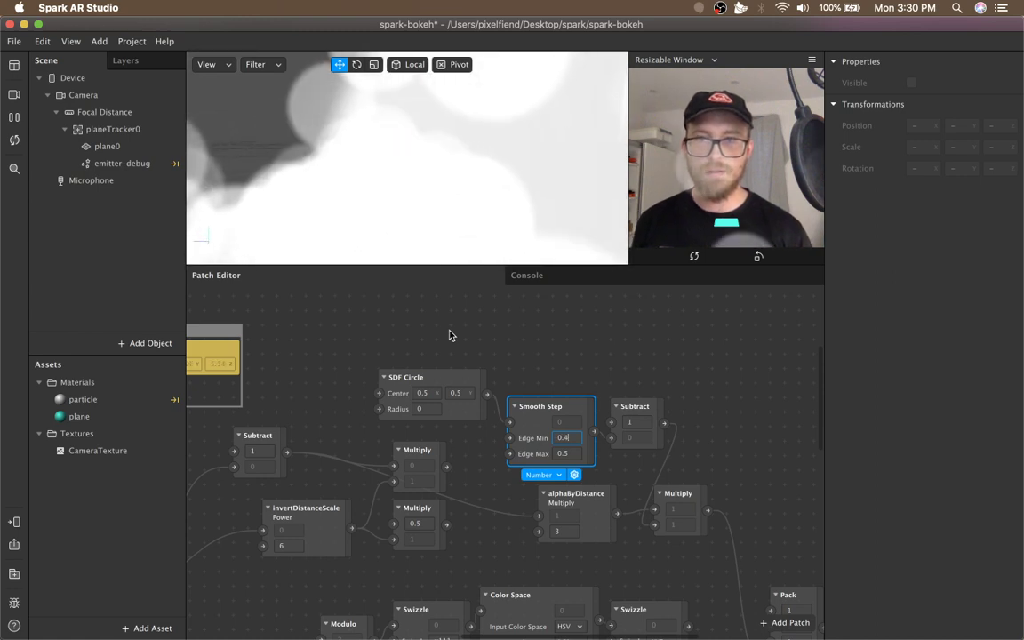
{"action": "key", "text": "BackSpace"}
{"action": "type", "text": "4"}
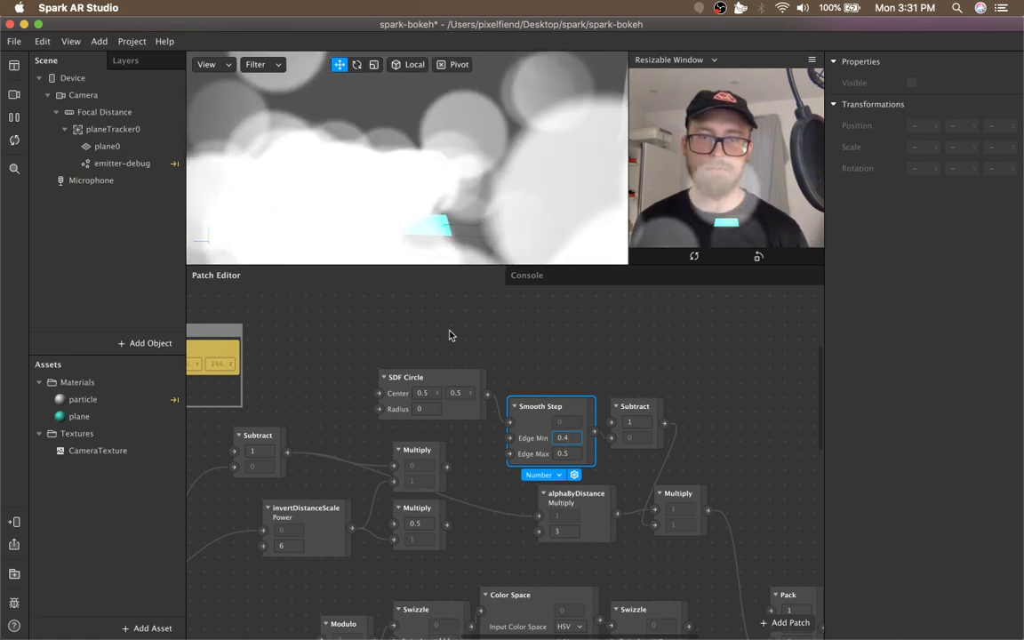
{"action": "key", "text": "BackSpace"}
{"action": "type", "text": "3"}
{"action": "key", "text": "BackSpace"}
{"action": "type", "text": "2"}
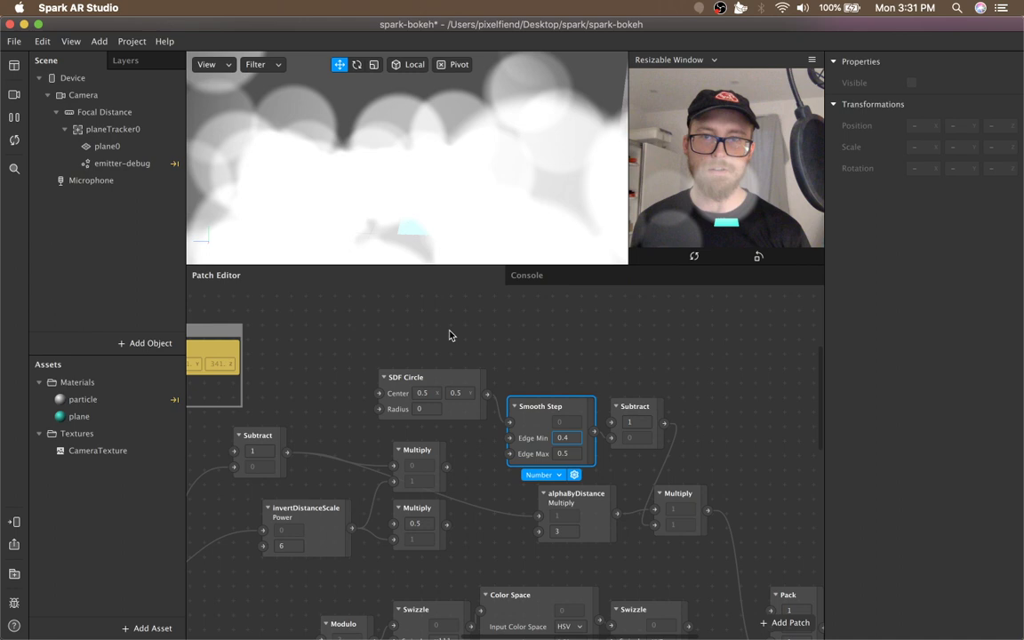
{"action": "key", "text": "BackSpace"}
{"action": "type", "text": "1"}
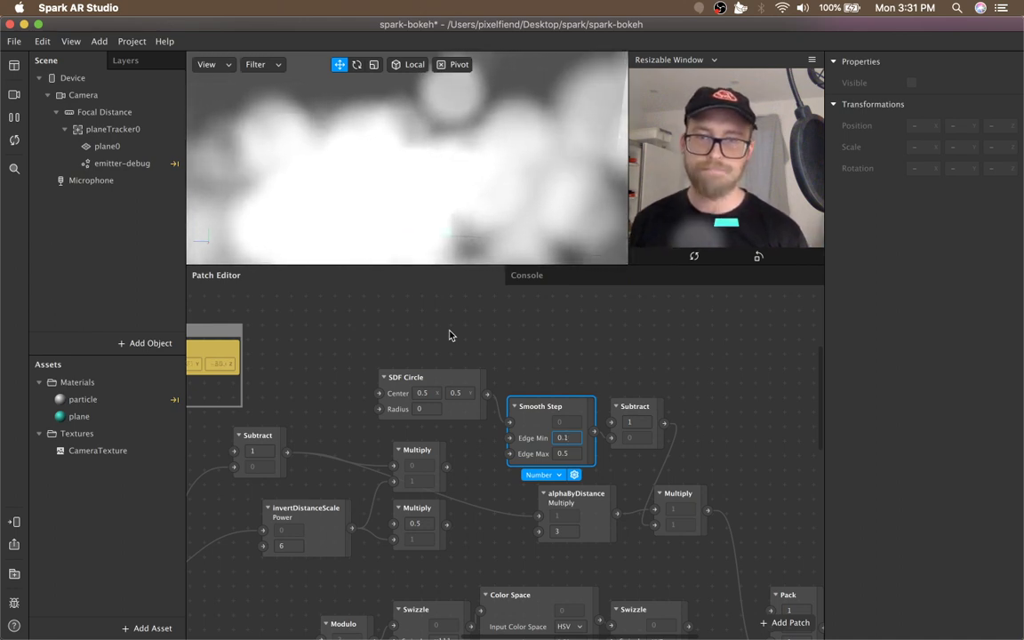
{"action": "key", "text": "Left"}
{"action": "key", "text": "Left"}
{"action": "key", "text": "Left"}
{"action": "type", "text": "-"}
{"action": "key", "text": "BackSpace"}
{"action": "key", "text": "BackSpace"}
{"action": "key", "text": "BackSpace"}
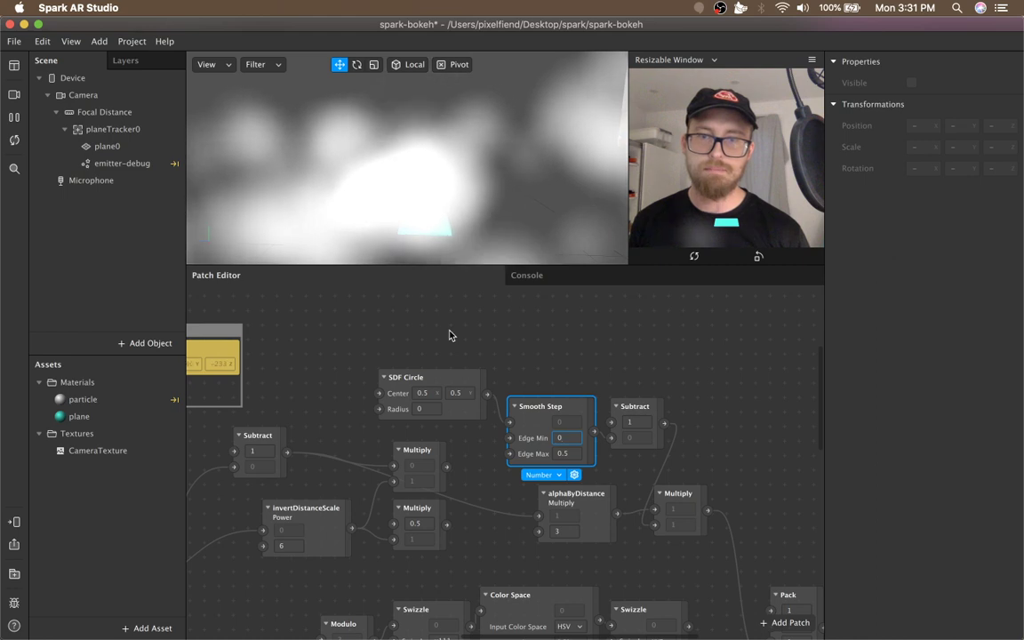
{"action": "type", "text": "0"}
- Set Smooth Step Edge Max to 0.1 after trying 0.4 and 0.2
{"action": "key", "text": "Tab"}
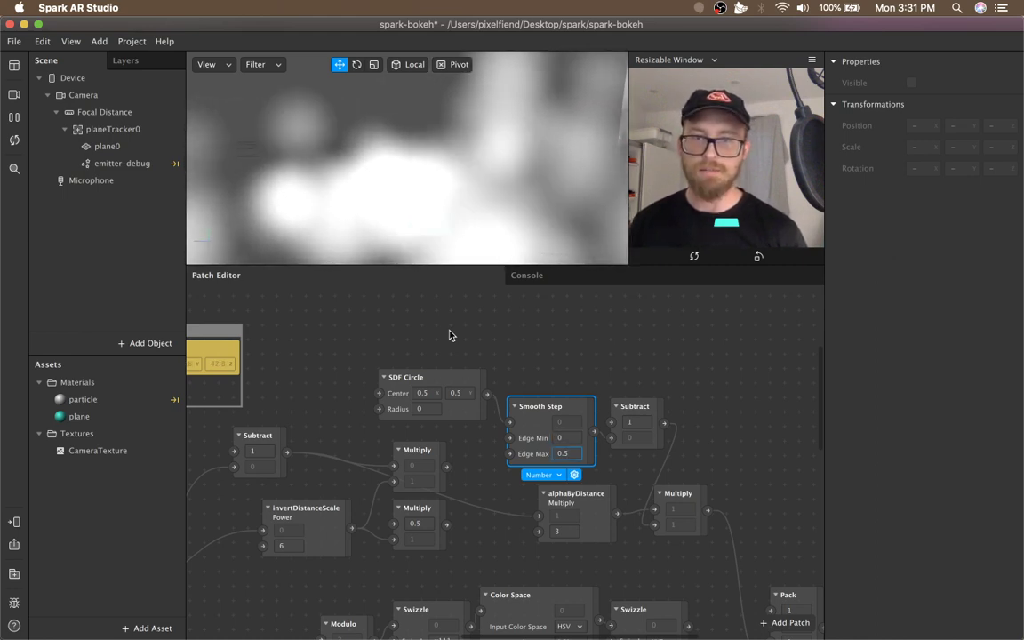
{"action": "type", "text": "-99.5"}
{"action": "key", "text": "BackSpace"}
{"action": "key", "text": "BackSpace"}
{"action": "key", "text": "BackSpace"}
{"action": "type", "text": "0.4"}
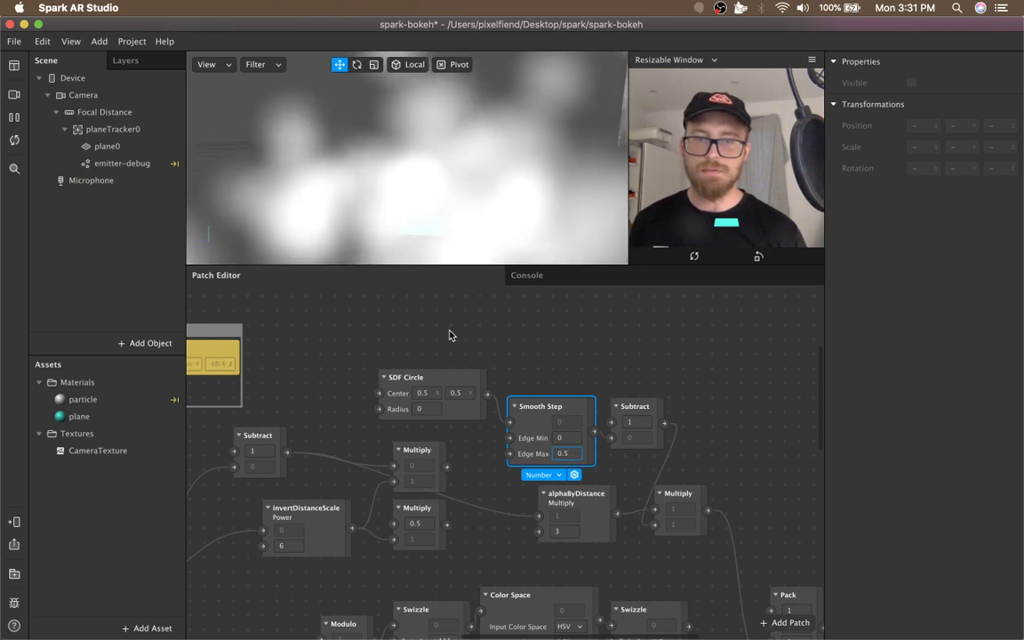
{"action": "key", "text": "BackSpace"}
{"action": "type", "text": "2"}
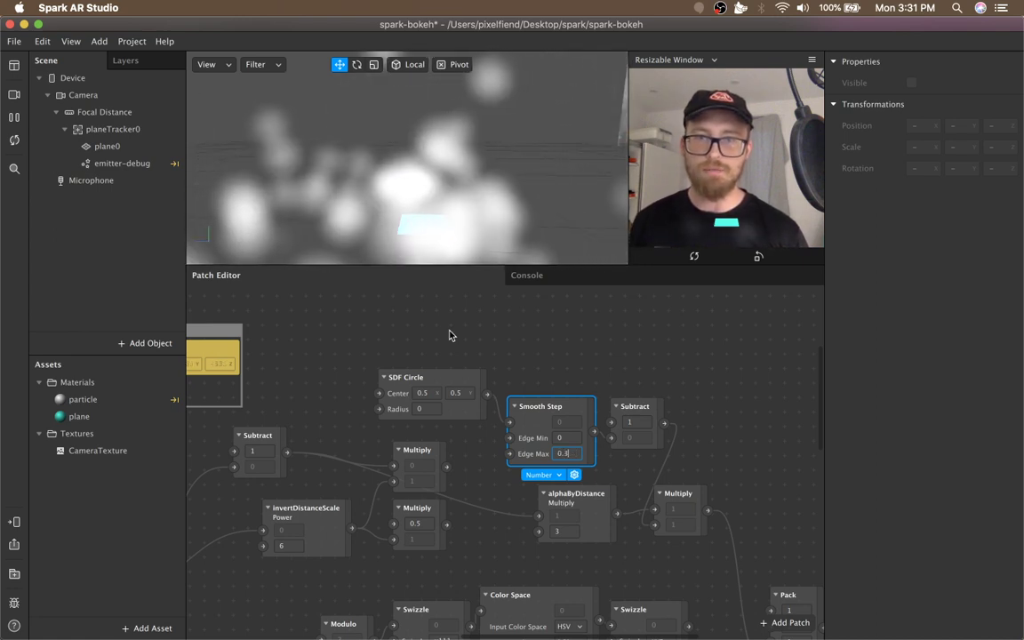
{"action": "key", "text": "BackSpace"}
{"action": "type", "text": "1"}
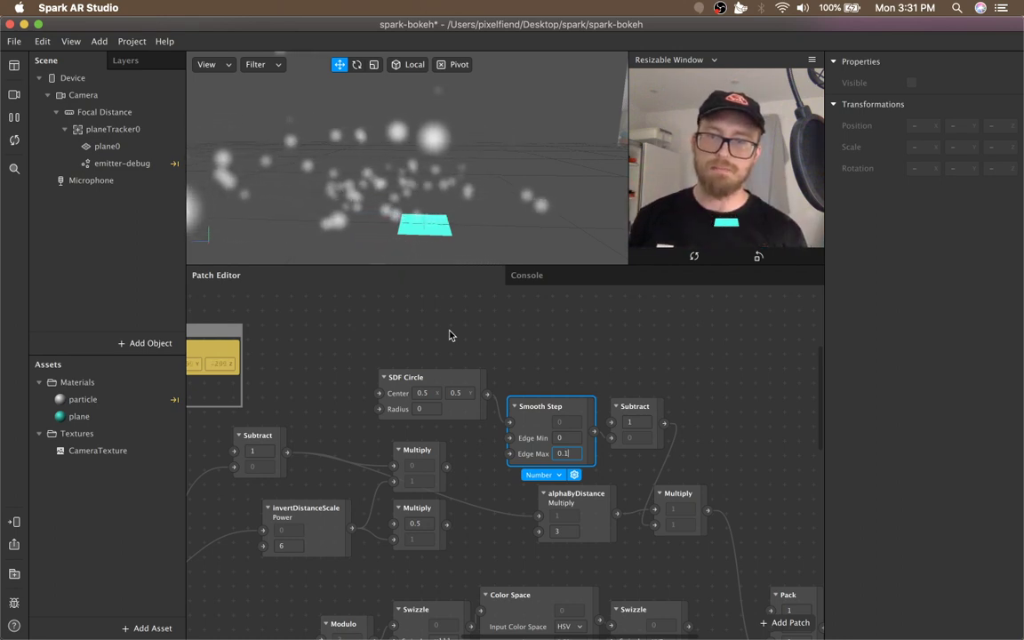
- Wire Subtract toward Multiply, then set Smooth Step Edge Min 0.3 and Edge Max 0.5, after trying 0.6
{"action": "mouse_move", "coordinate": [287, 451]}
{"action": "left_mouse_down"}
{"action": "mouse_move", "coordinate": [343, 459]}
{"action": "mouse_move", "coordinate": [441, 448]}
{"action": "mouse_move", "coordinate": [575, 414]}
{"action": "left_mouse_up"}
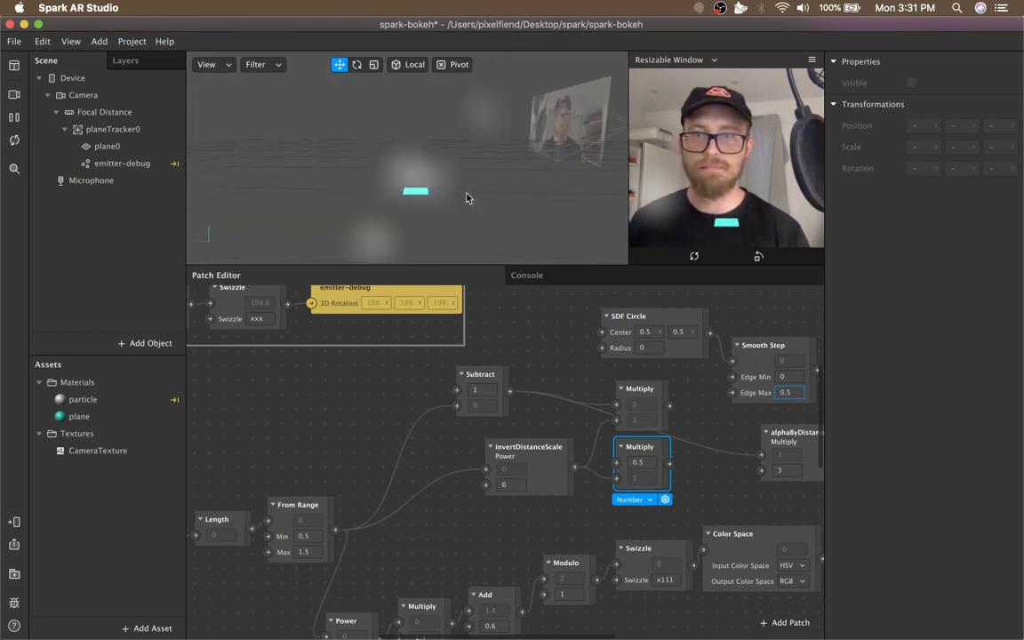
{"action": "mouse_move", "coordinate": [467, 197]}
{"action": "left_mouse_down"}
{"action": "mouse_move", "coordinate": [439, 183]}
{"action": "mouse_move", "coordinate": [448, 213]}
{"action": "left_mouse_up"}
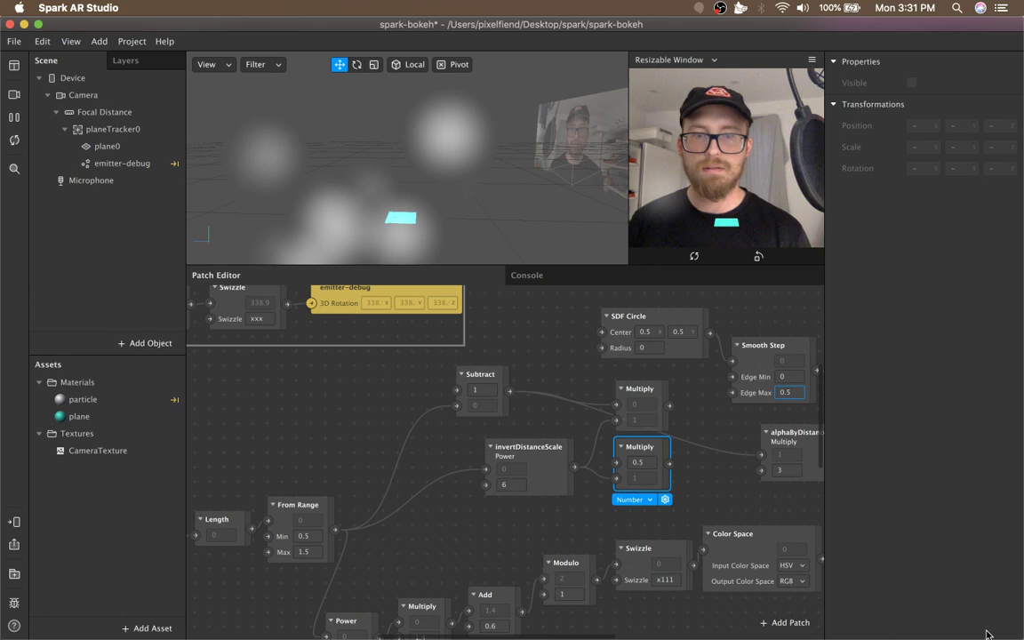
{"action": "left_click", "coordinate": [786, 376]}
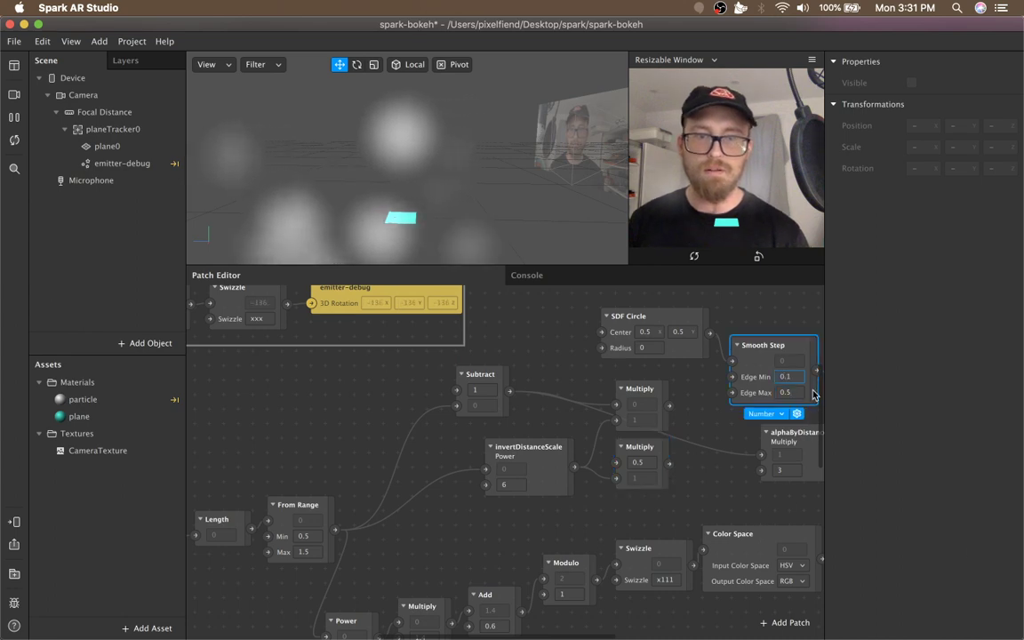
{"action": "type", "text": "0.3"}
{"action": "left_click", "coordinate": [797, 388]}
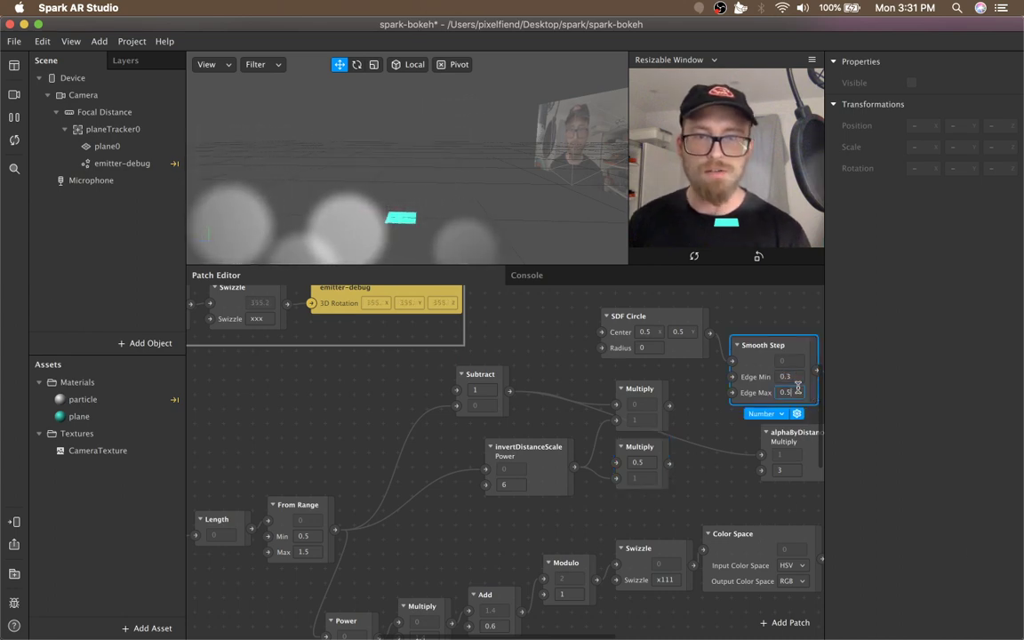
{"action": "key", "text": "BackSpace"}
{"action": "type", "text": "6"}
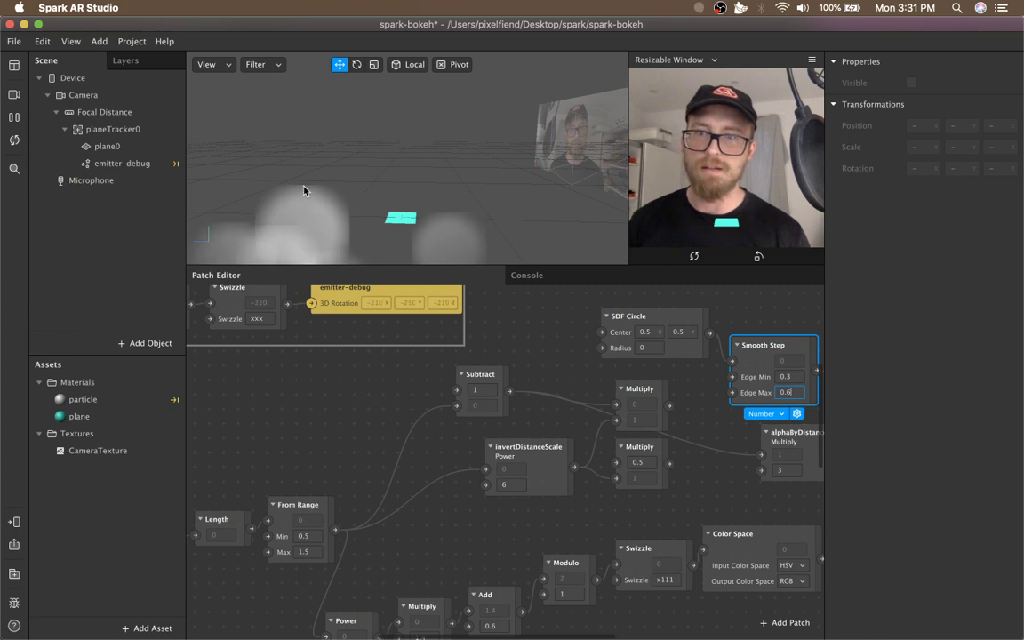
{"action": "key", "text": "BackSpace"}
{"action": "type", "text": "5"}
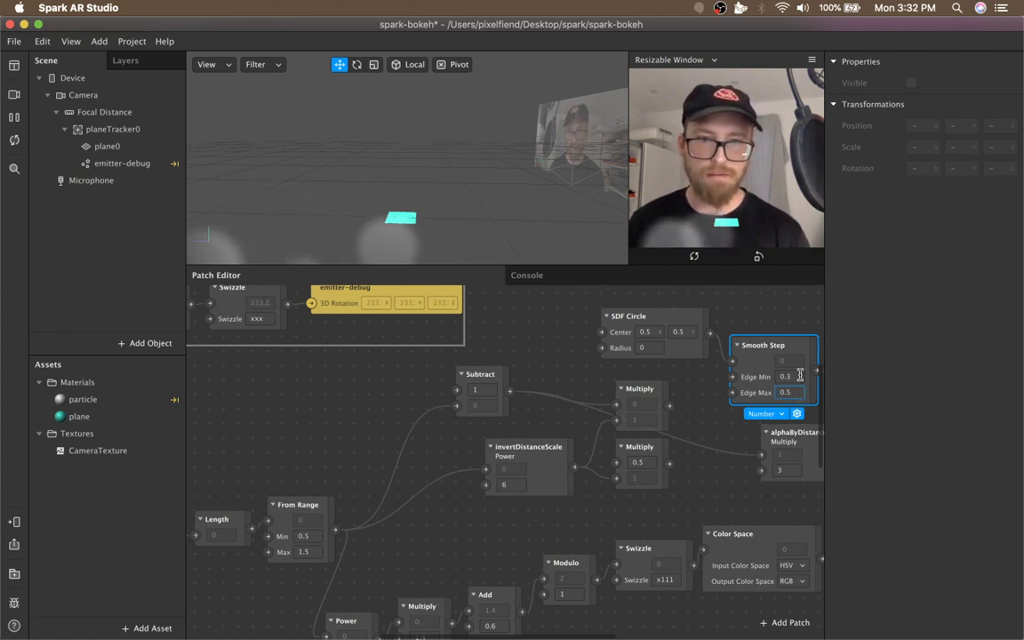
{"action": "left_click", "coordinate": [654, 457]}
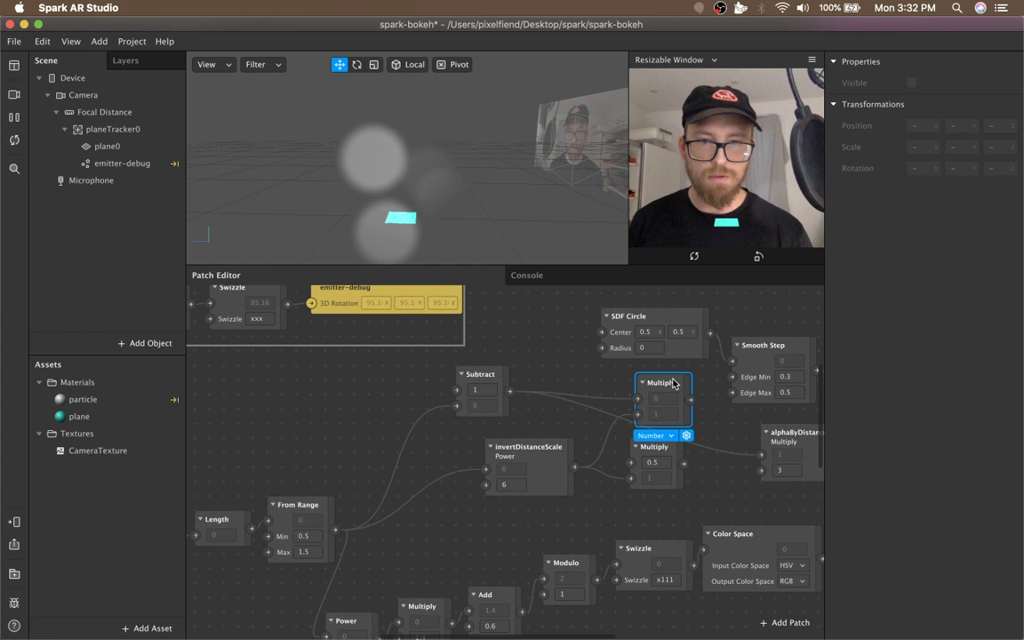
- Reposition the two Multiply patches and nudge invertDistanceScale slightly left
{"action": "left_click_drag", "start_coordinate": [673, 383], "coordinate": [670, 386]}
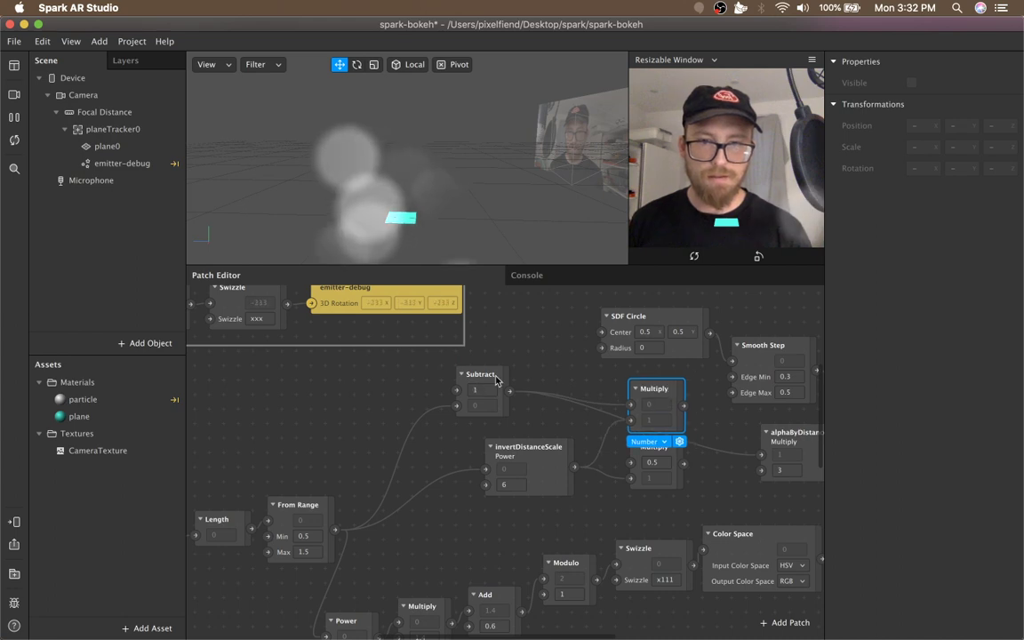
{"action": "left_click_drag", "start_coordinate": [664, 389], "coordinate": [673, 383]}
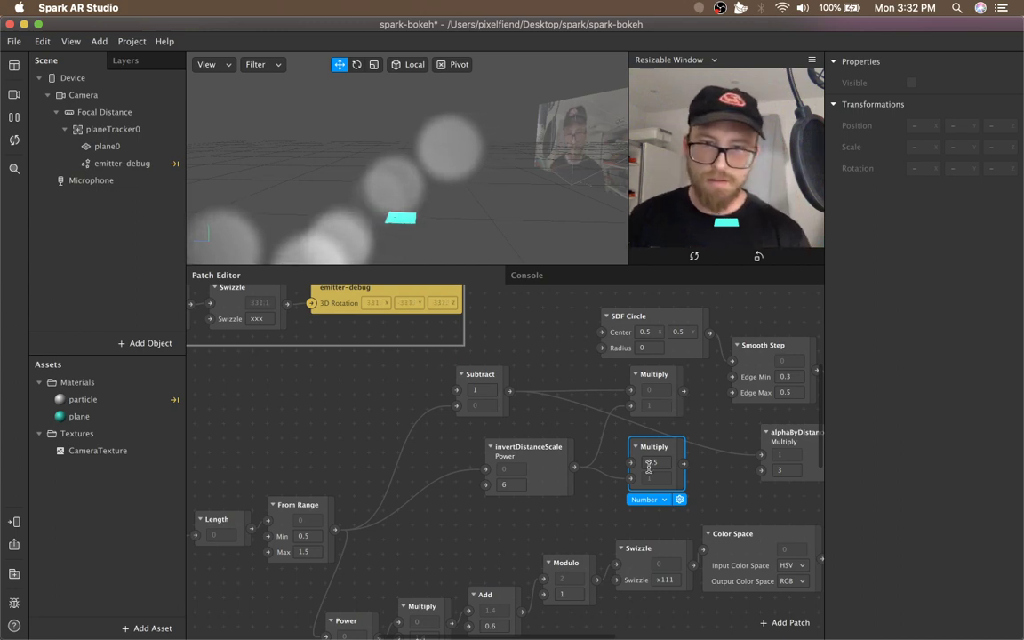
{"action": "left_click", "coordinate": [491, 502]}
{"action": "left_click_drag", "start_coordinate": [534, 459], "coordinate": [518, 460]}
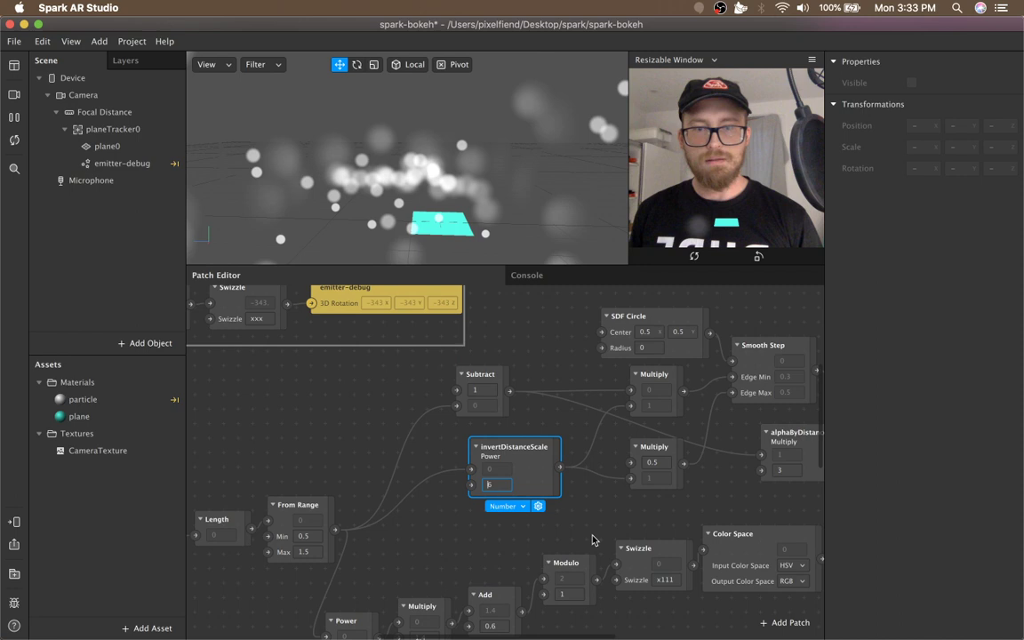
- Try invertDistanceScale power values of 7 and 10, then settle on 6
{"action": "type", "text": "7"}
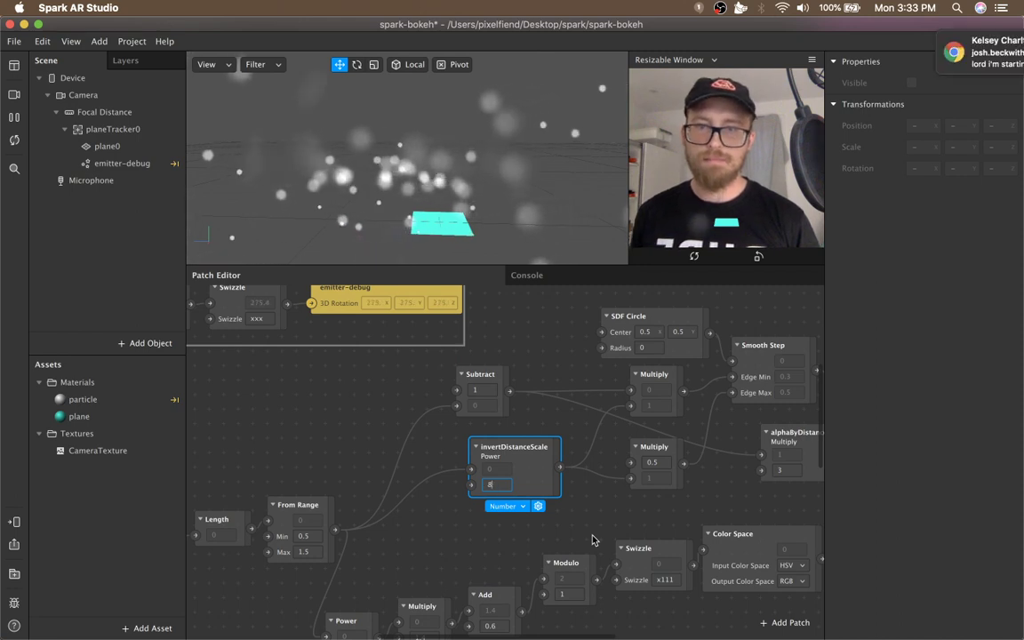
{"action": "key", "text": "BackSpace"}
{"action": "type", "text": "10"}
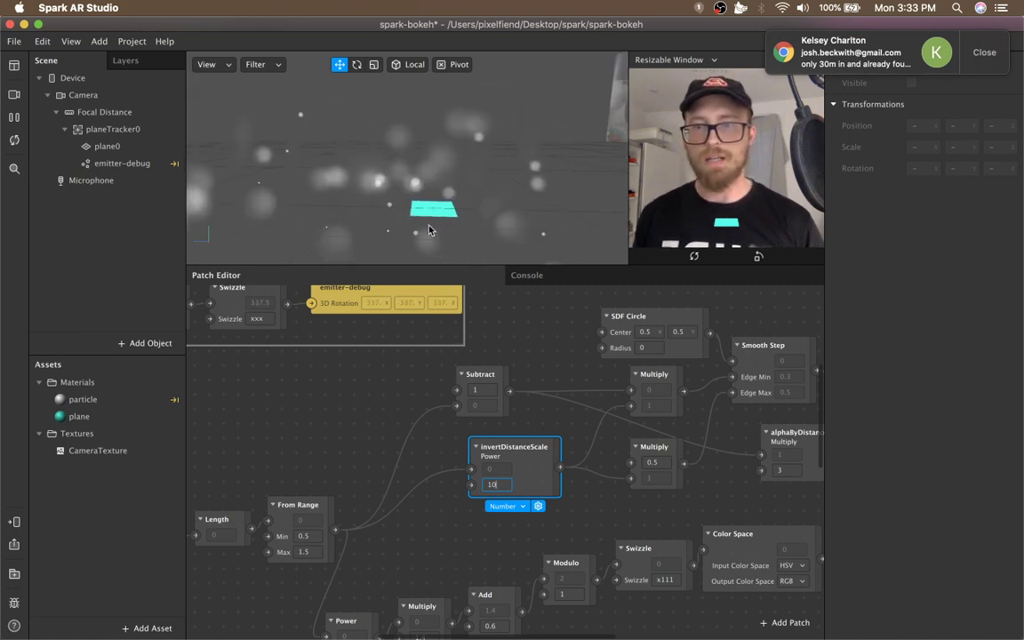
{"action": "scroll", "coordinate": [400, 209], "scroll_direction": "up", "scroll_amount": 3}
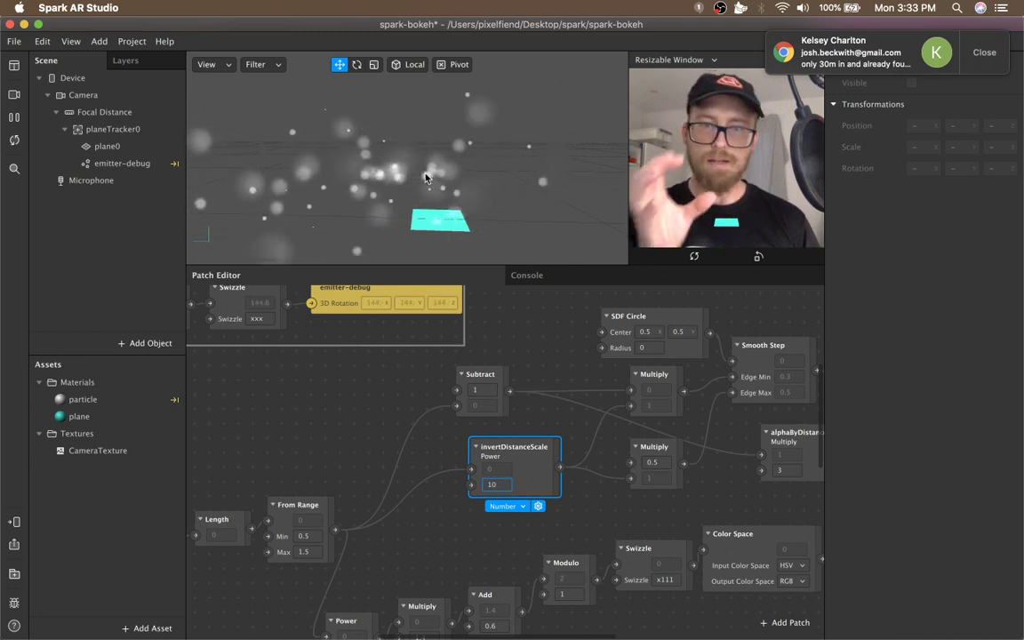
{"action": "scroll", "coordinate": [423, 175], "scroll_direction": "up", "scroll_amount": 1}
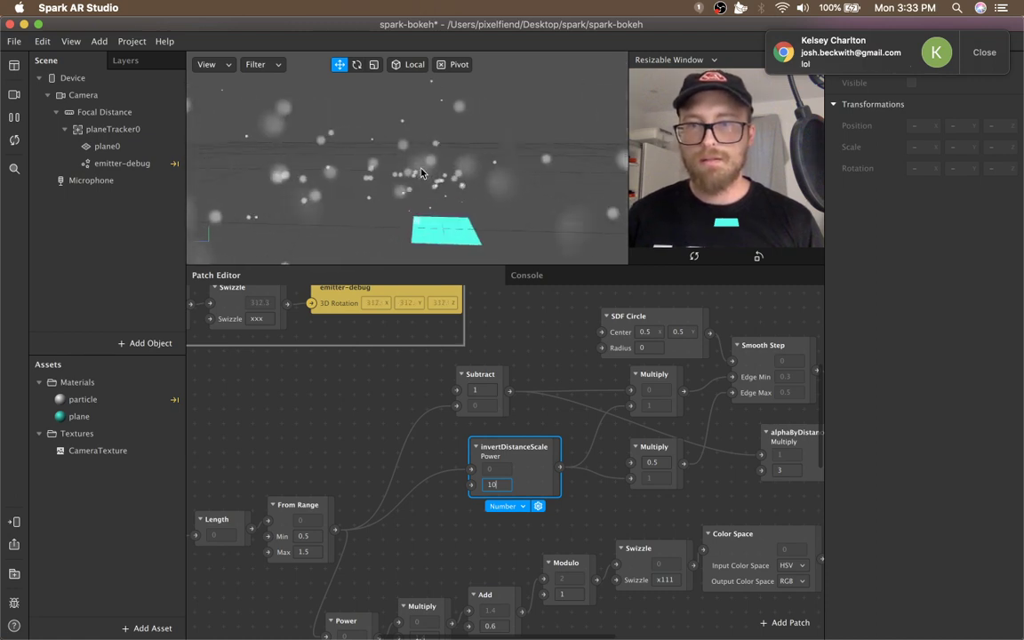
{"action": "scroll", "coordinate": [423, 173], "scroll_direction": "up", "scroll_amount": 2}
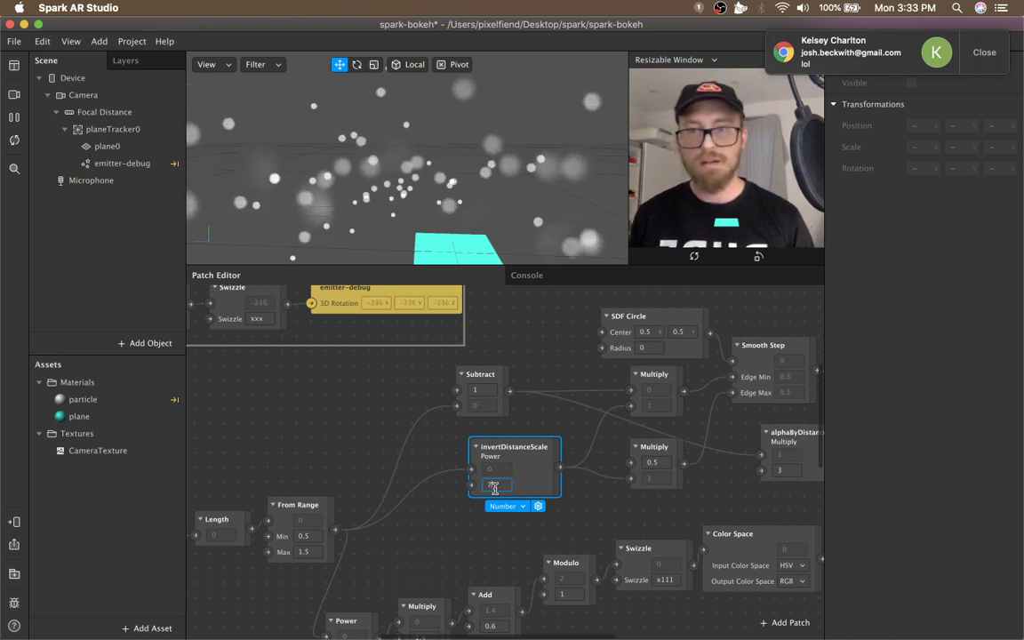
{"action": "type", "text": "6"}
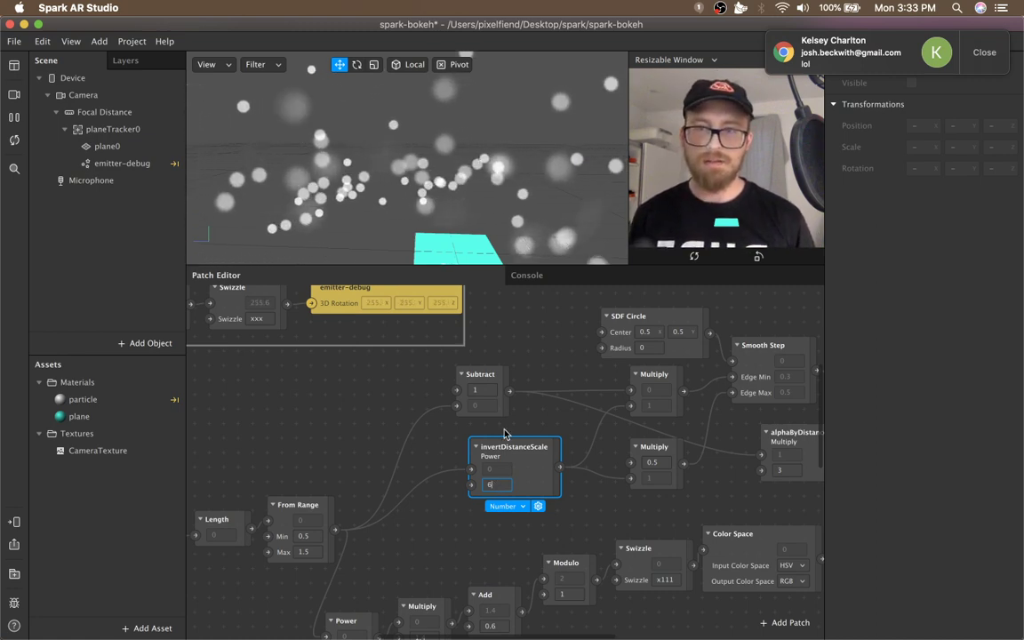
{"action": "scroll", "coordinate": [394, 142], "scroll_direction": "down", "scroll_amount": 1}
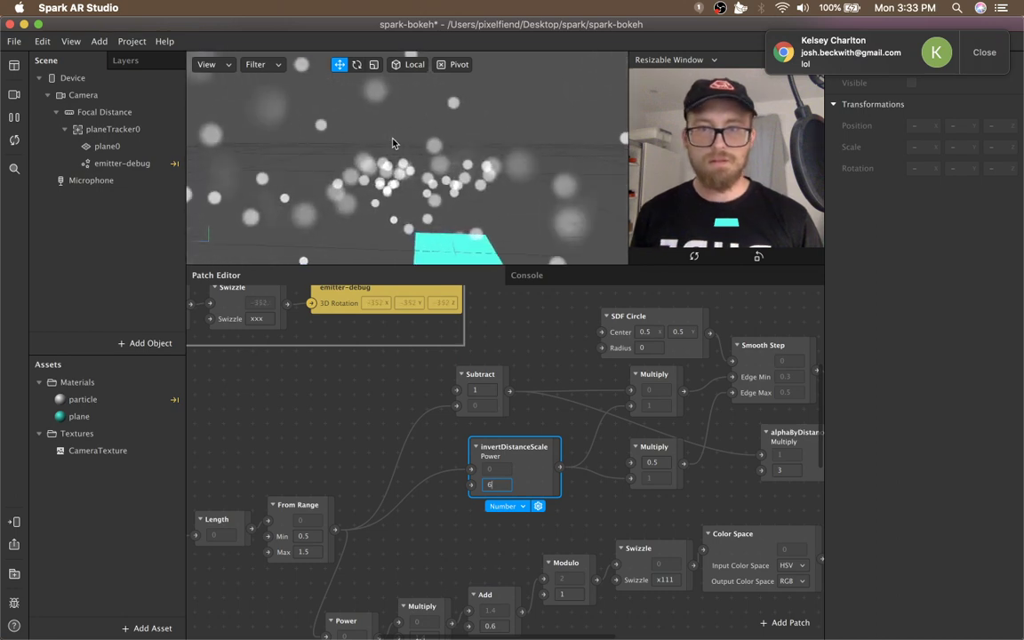
{"action": "left_click", "coordinate": [598, 434]}
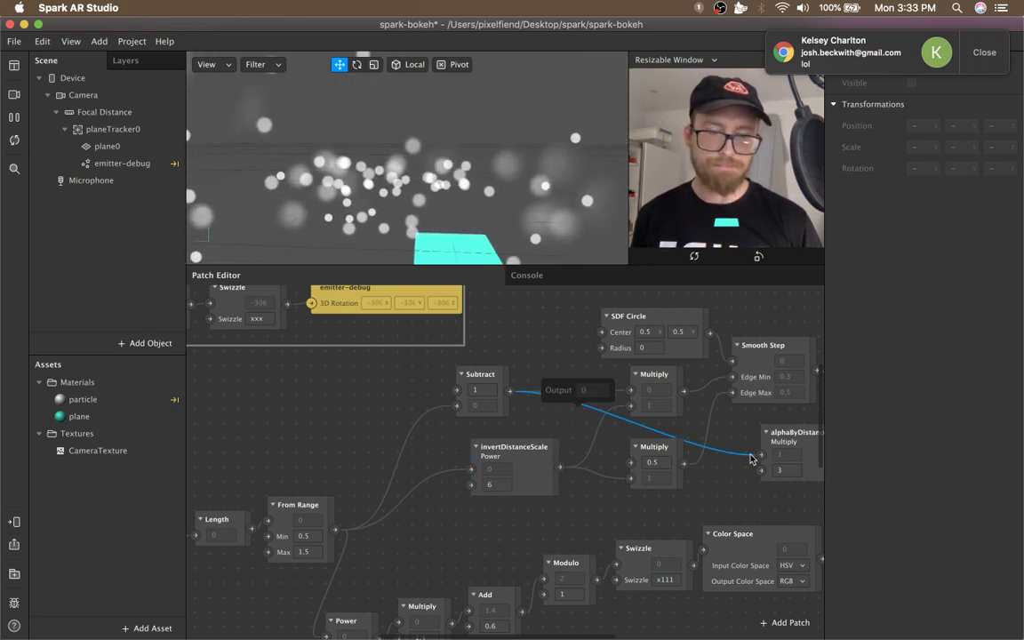
{"action": "scroll", "coordinate": [726, 487], "scroll_direction": "right", "scroll_amount": 5}
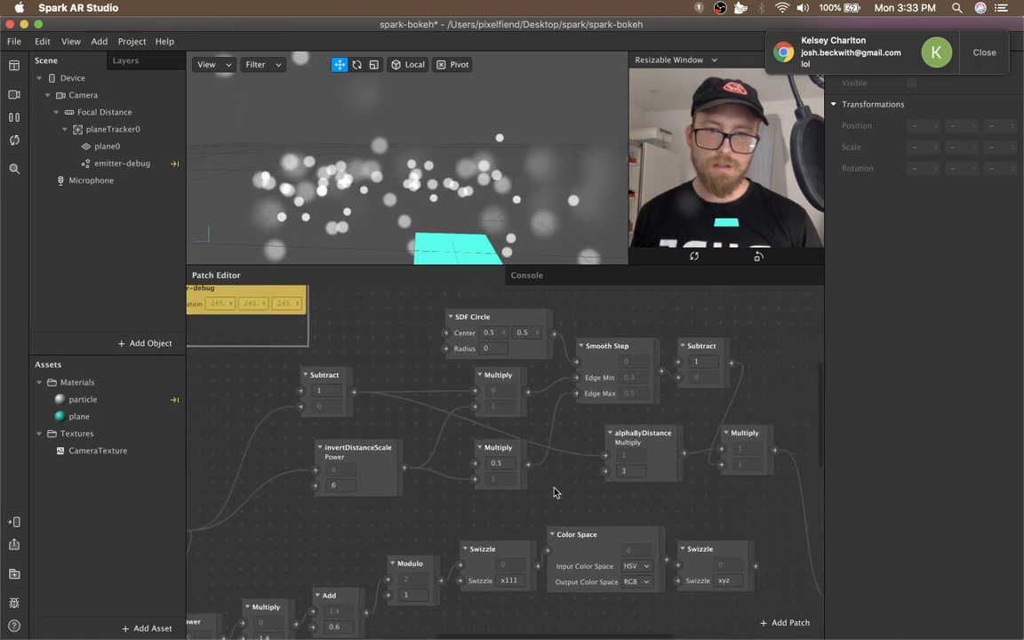
{"action": "scroll", "coordinate": [580, 441], "scroll_direction": "left", "scroll_amount": 5}
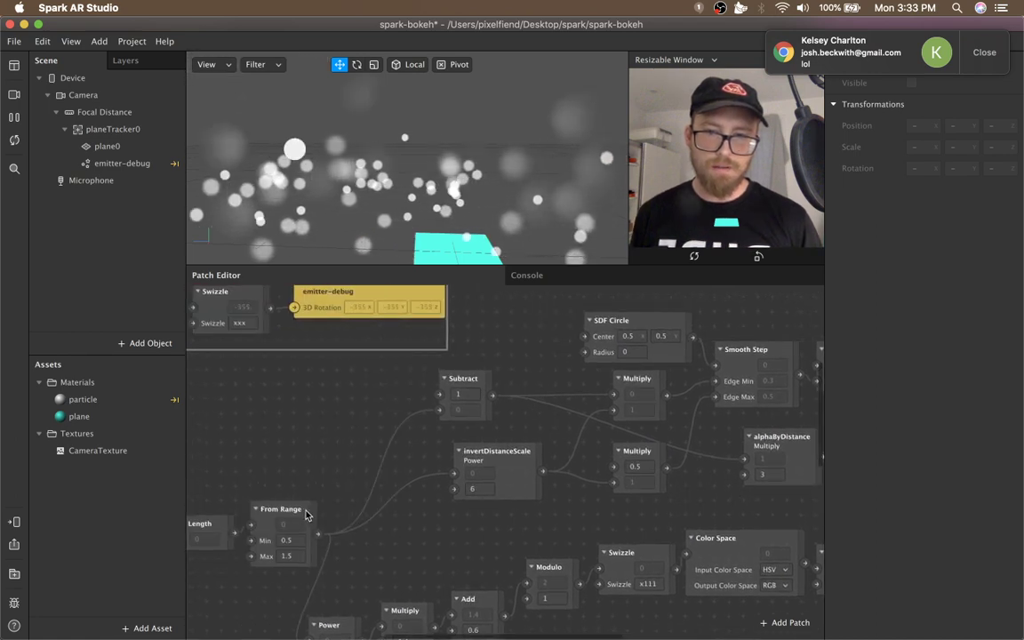
{"action": "left_click", "coordinate": [280, 509]}
{"action": "left_click", "coordinate": [462, 392]}
{"action": "left_click", "coordinate": [507, 373]}
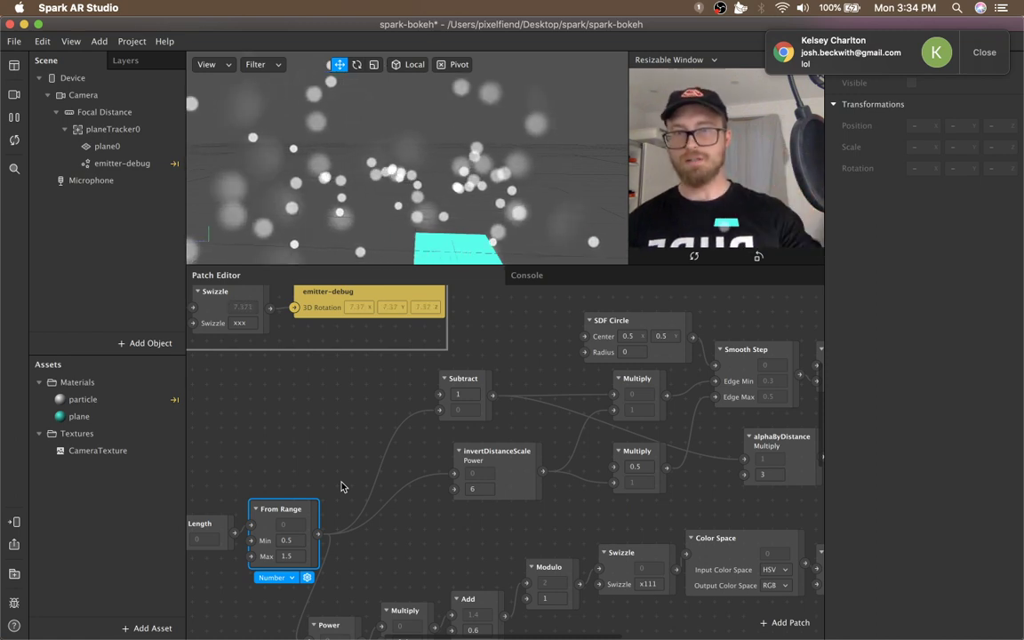
{"action": "left_click", "coordinate": [470, 384]}
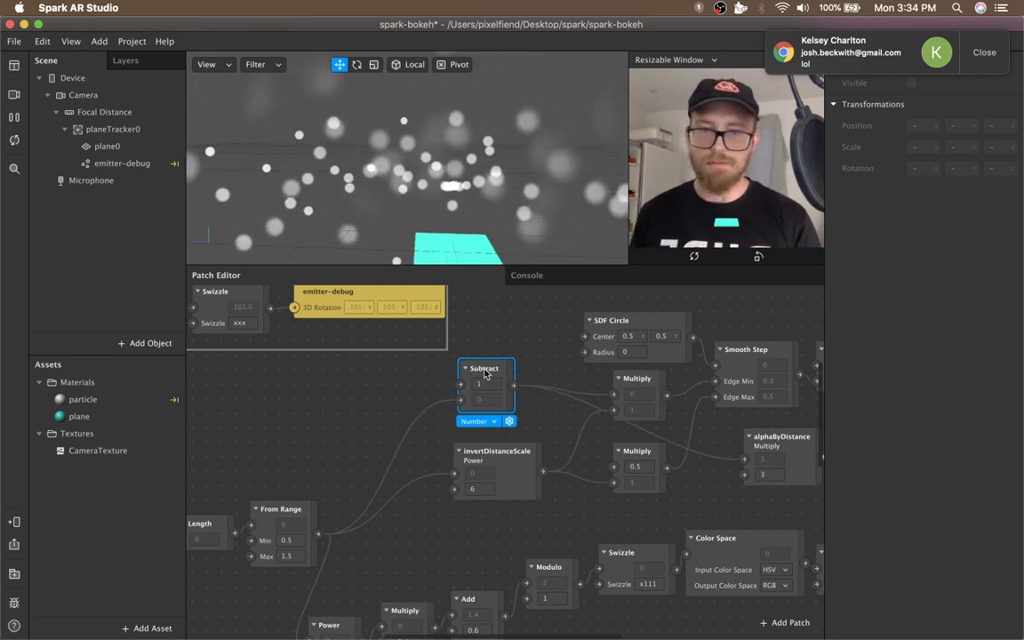
{"action": "scroll", "coordinate": [709, 416], "scroll_direction": "right", "scroll_amount": 5}
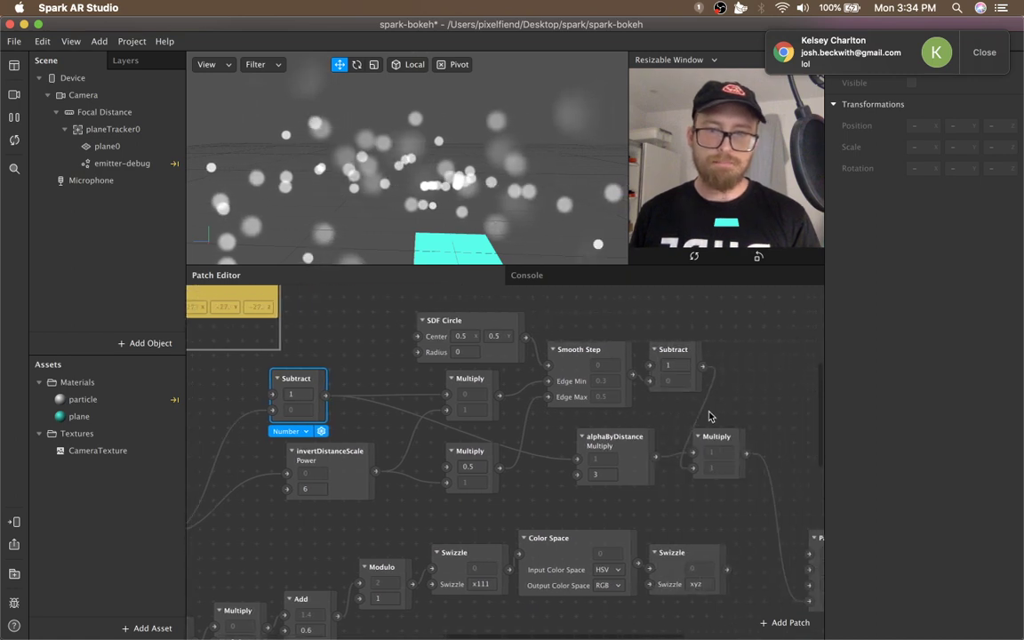
{"action": "left_click", "coordinate": [475, 389]}
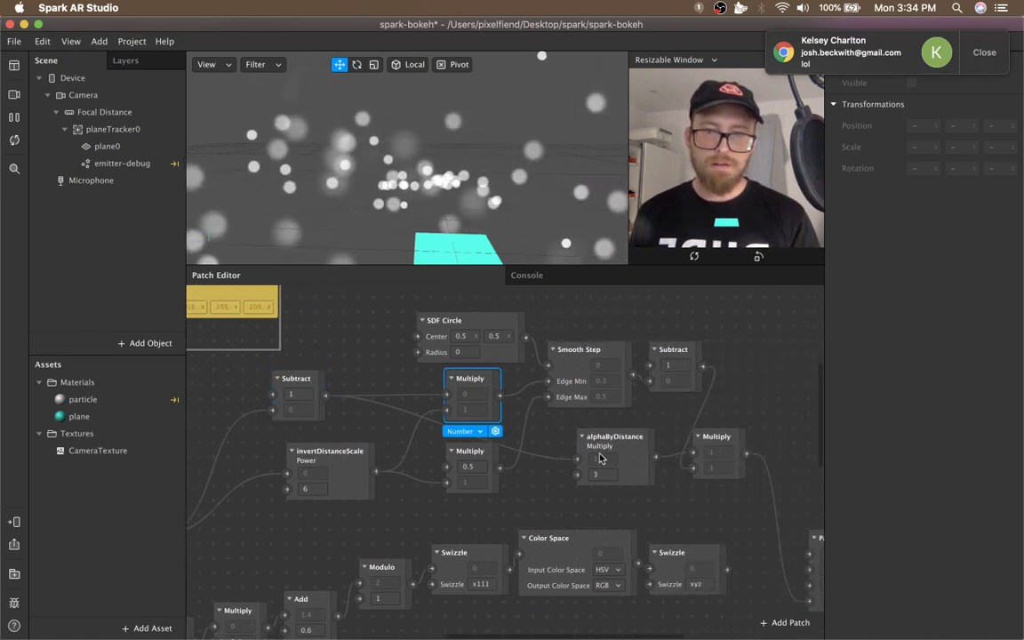
{"action": "left_click", "coordinate": [646, 435]}
{"action": "scroll", "coordinate": [647, 442], "scroll_direction": "right", "scroll_amount": 1}
{"action": "scroll", "coordinate": [648, 445], "scroll_direction": "right", "scroll_amount": 3}
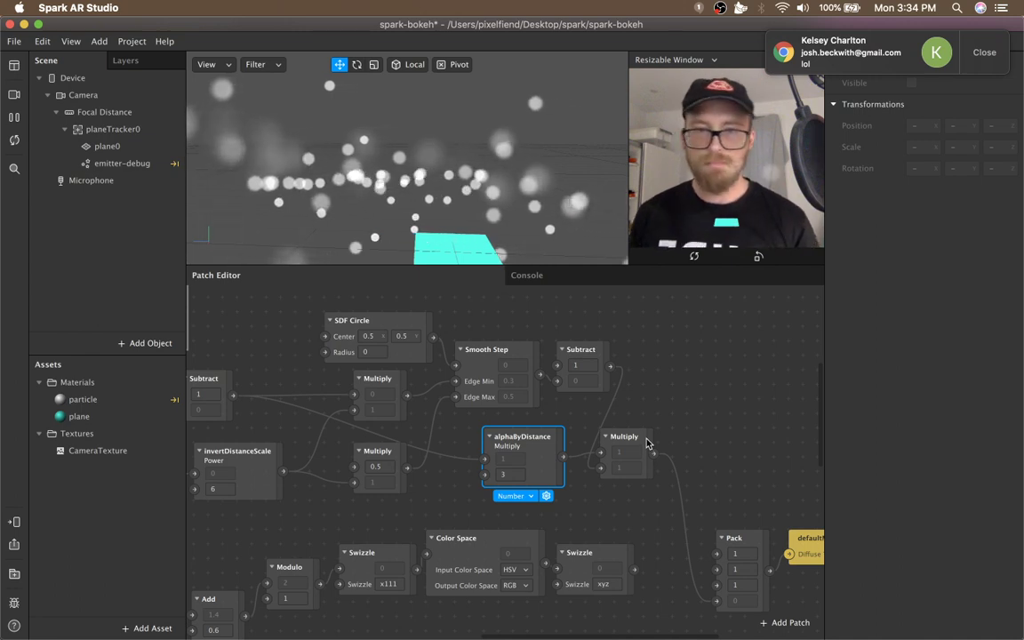
{"action": "left_click", "coordinate": [693, 462]}
{"action": "scroll", "coordinate": [697, 470], "scroll_direction": "down", "scroll_amount": 2}
{"action": "scroll", "coordinate": [697, 472], "scroll_direction": "down", "scroll_amount": 1}
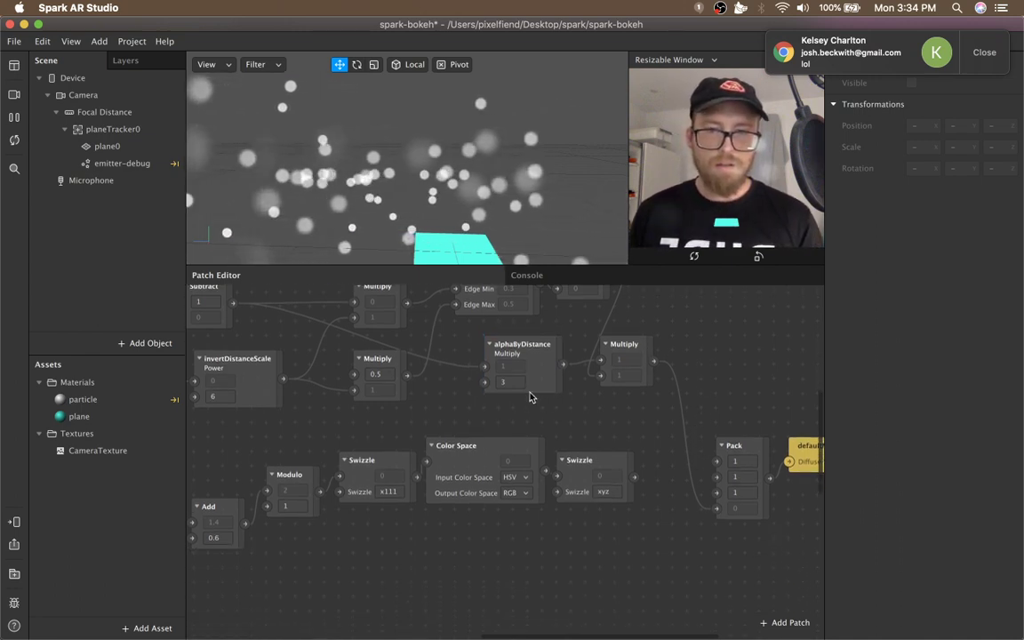
{"action": "left_click", "coordinate": [526, 351]}
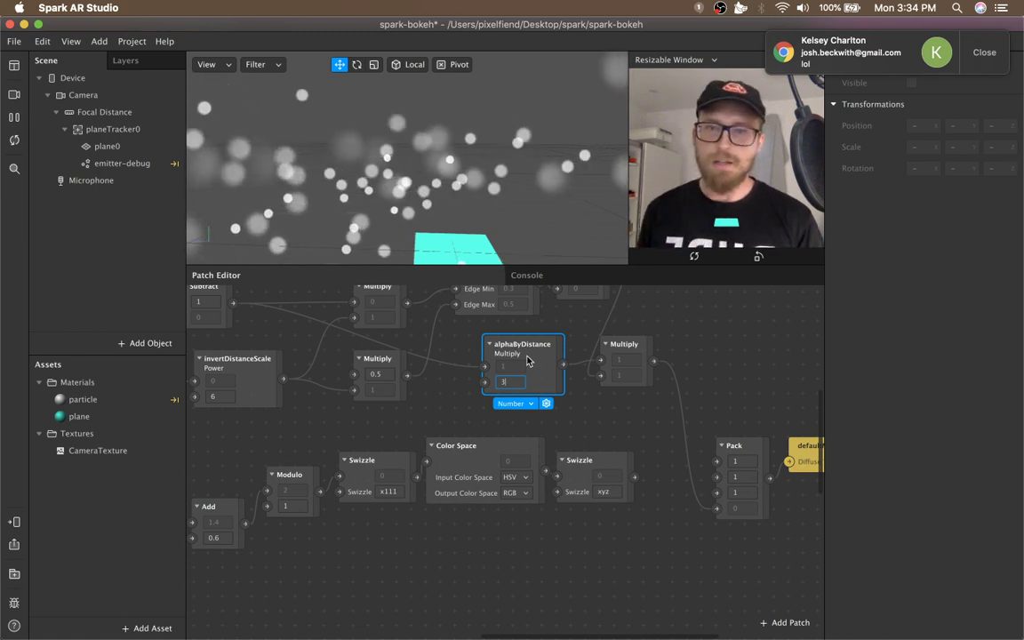
{"action": "type", "text": "5"}
{"action": "type", "text": "3"}
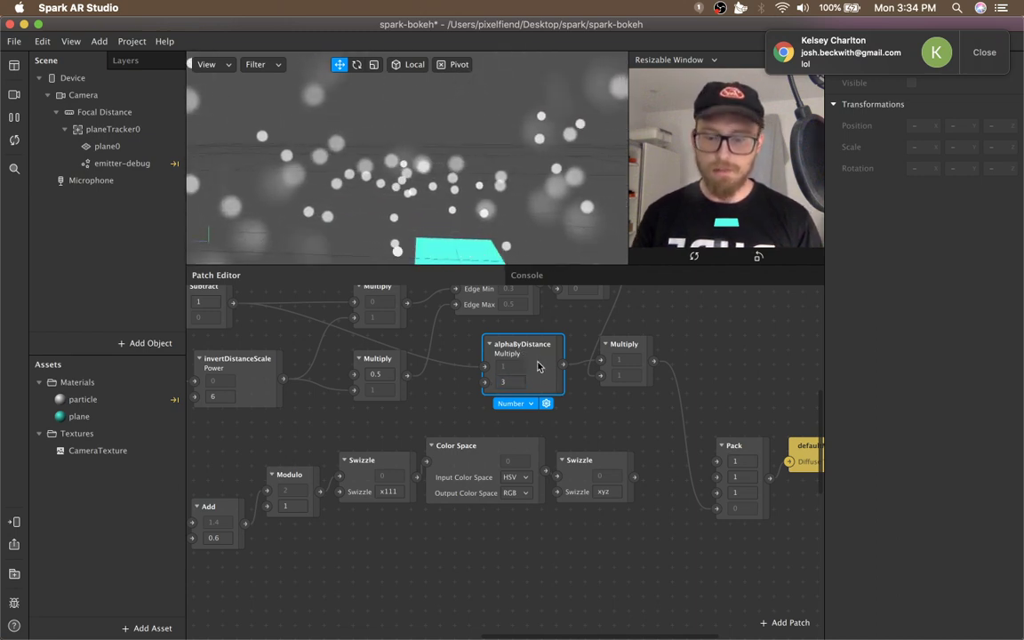
{"action": "double_click", "coordinate": [521, 380]}
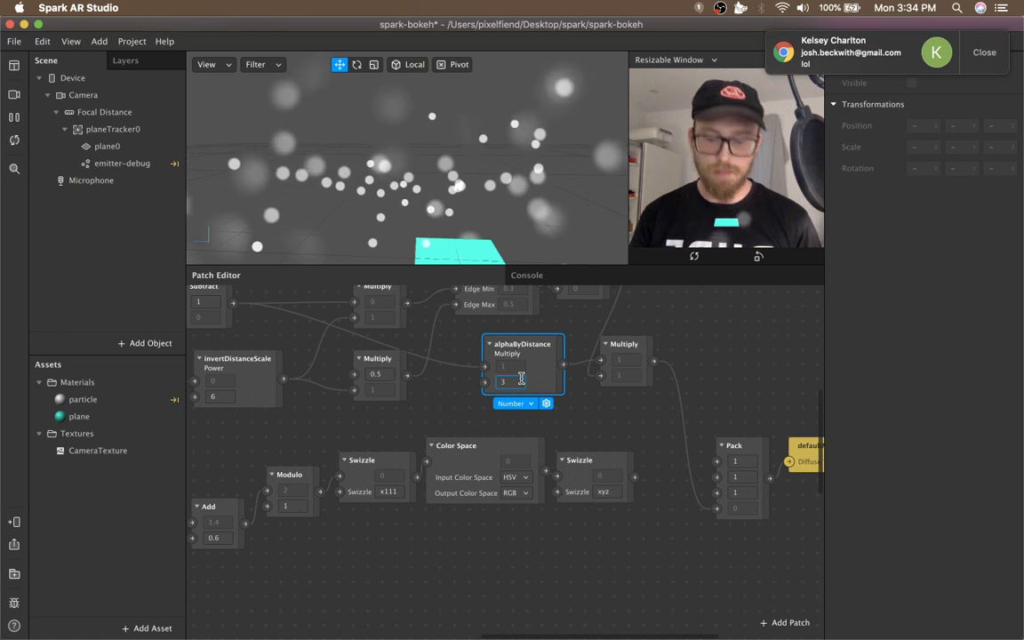
{"action": "type", "text": "2"}
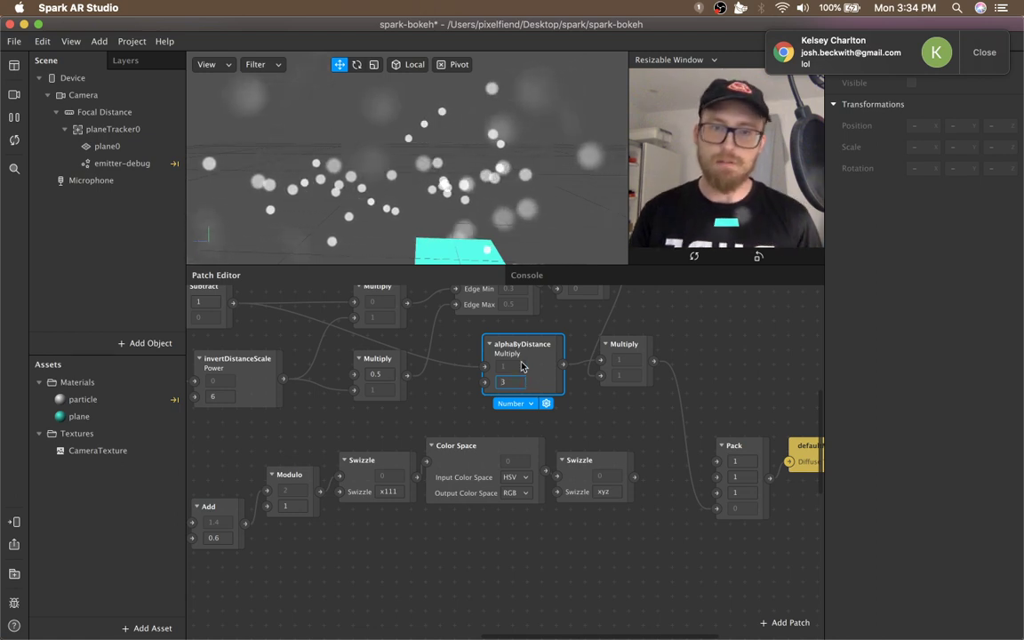
{"action": "key", "text": "BackSpace"}
{"action": "type", "text": "3"}
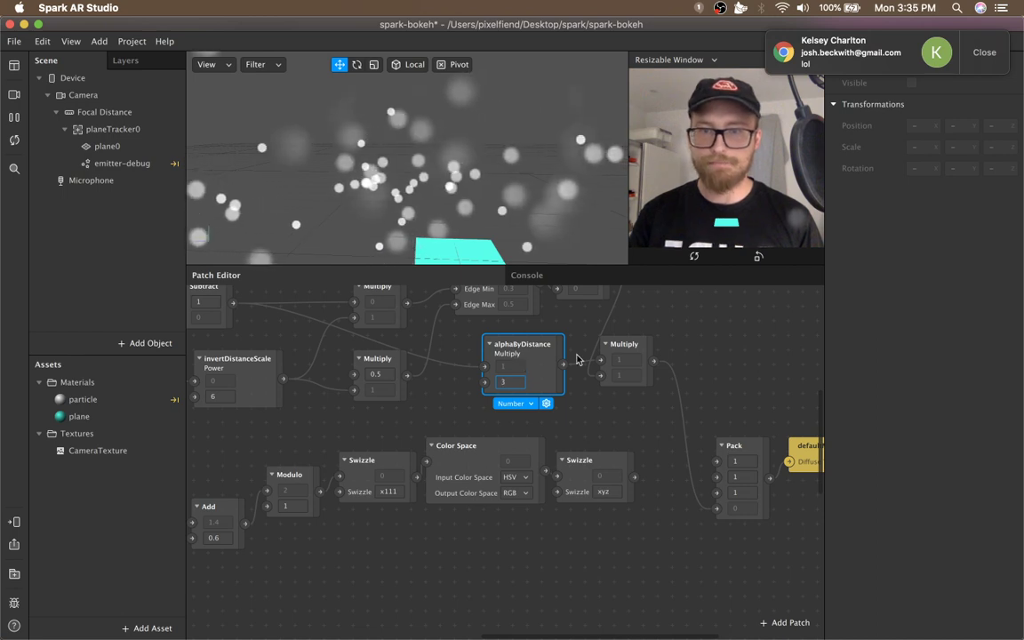
{"action": "key", "text": "Return"}
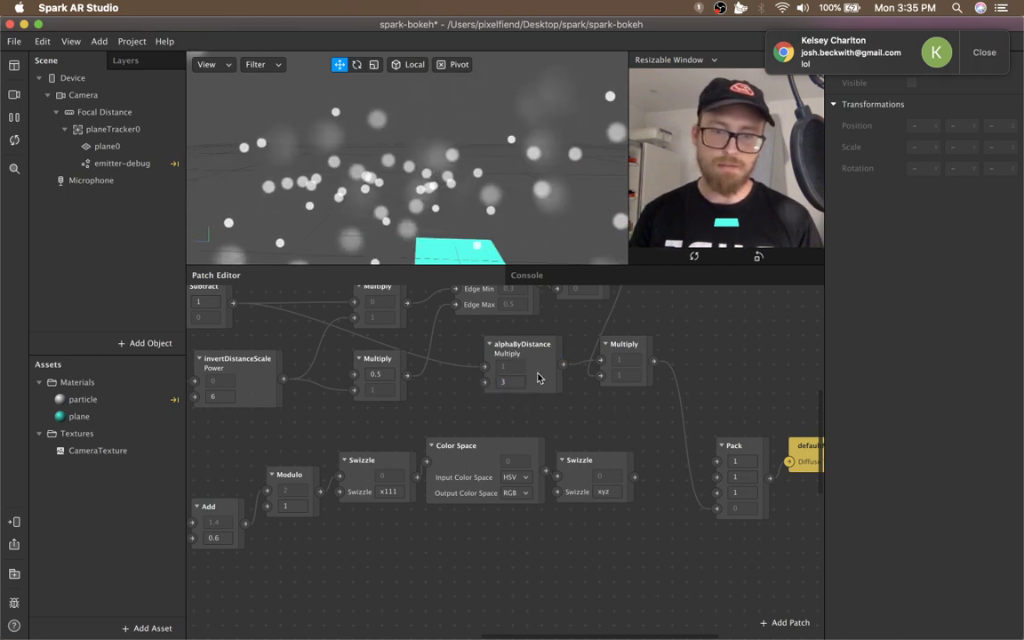
{"action": "scroll", "coordinate": [559, 417], "scroll_direction": "right", "scroll_amount": 5}
- Pan to the hue colour chain and marquee-select its nodes
{"action": "scroll", "coordinate": [562, 416], "scroll_direction": "up", "scroll_amount": 3}
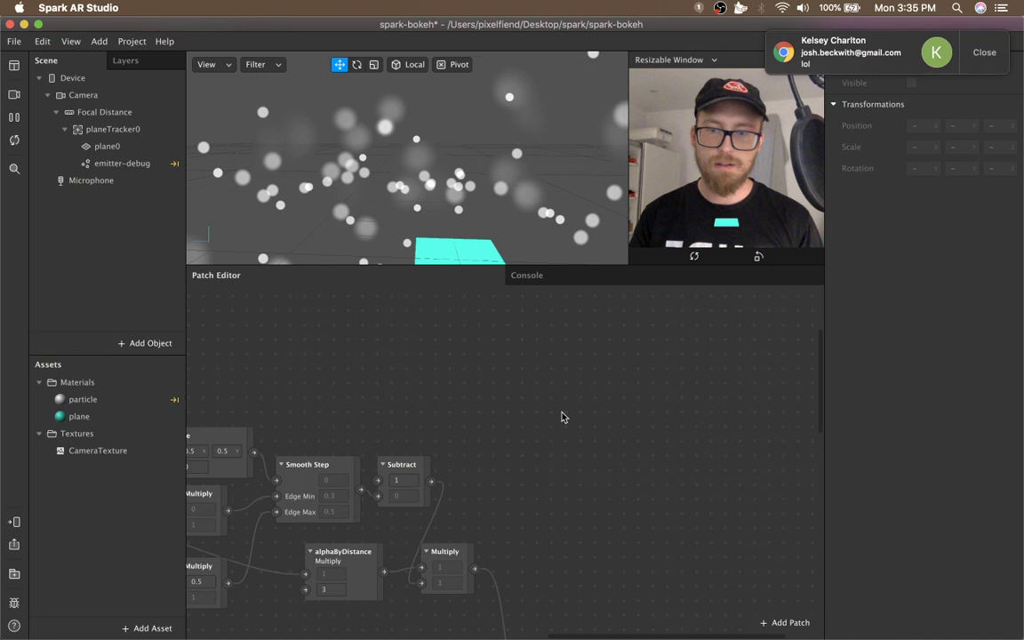
{"action": "scroll", "coordinate": [562, 416], "scroll_direction": "up", "scroll_amount": 2}
{"action": "scroll", "coordinate": [562, 416], "scroll_direction": "left", "scroll_amount": 2}
{"action": "scroll", "coordinate": [562, 416], "scroll_direction": "left", "scroll_amount": 5}
{"action": "scroll", "coordinate": [562, 416], "scroll_direction": "left", "scroll_amount": 4}
{"action": "scroll", "coordinate": [562, 416], "scroll_direction": "left", "scroll_amount": 1}
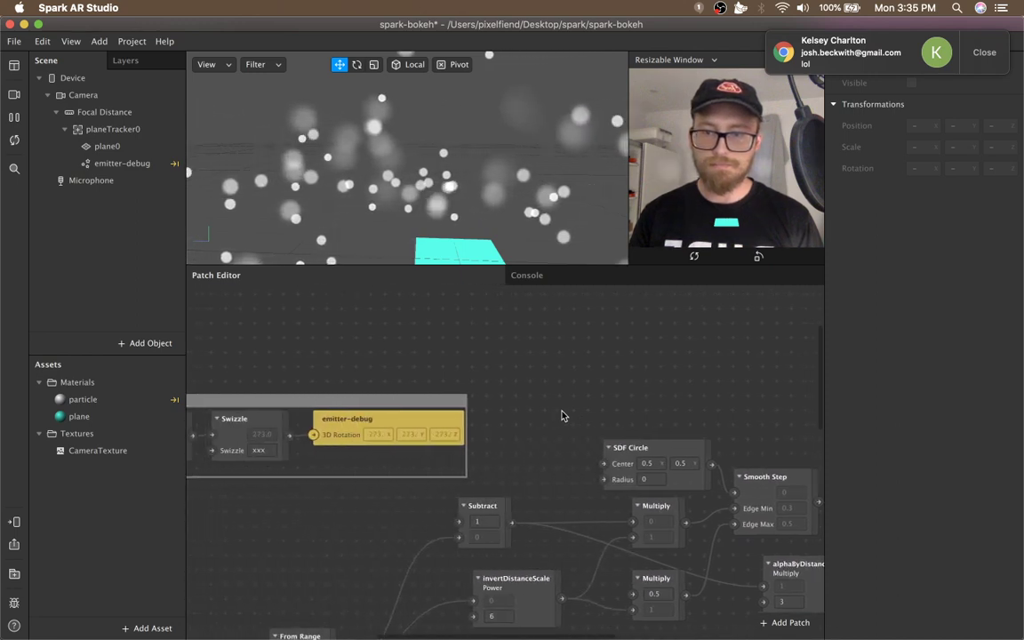
{"action": "scroll", "coordinate": [561, 416], "scroll_direction": "left", "scroll_amount": 5}
{"action": "scroll", "coordinate": [562, 416], "scroll_direction": "left", "scroll_amount": 3}
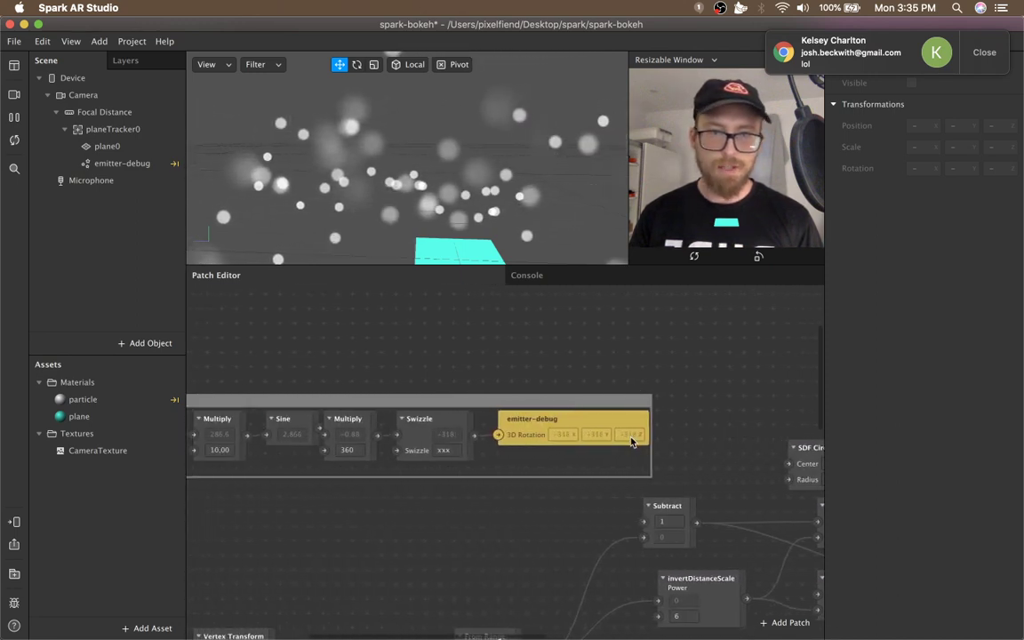
{"action": "scroll", "coordinate": [625, 450], "scroll_direction": "down", "scroll_amount": 4}
{"action": "scroll", "coordinate": [571, 503], "scroll_direction": "down", "scroll_amount": 3}
{"action": "scroll", "coordinate": [572, 503], "scroll_direction": "right", "scroll_amount": 3}
{"action": "scroll", "coordinate": [570, 504], "scroll_direction": "right", "scroll_amount": 2}
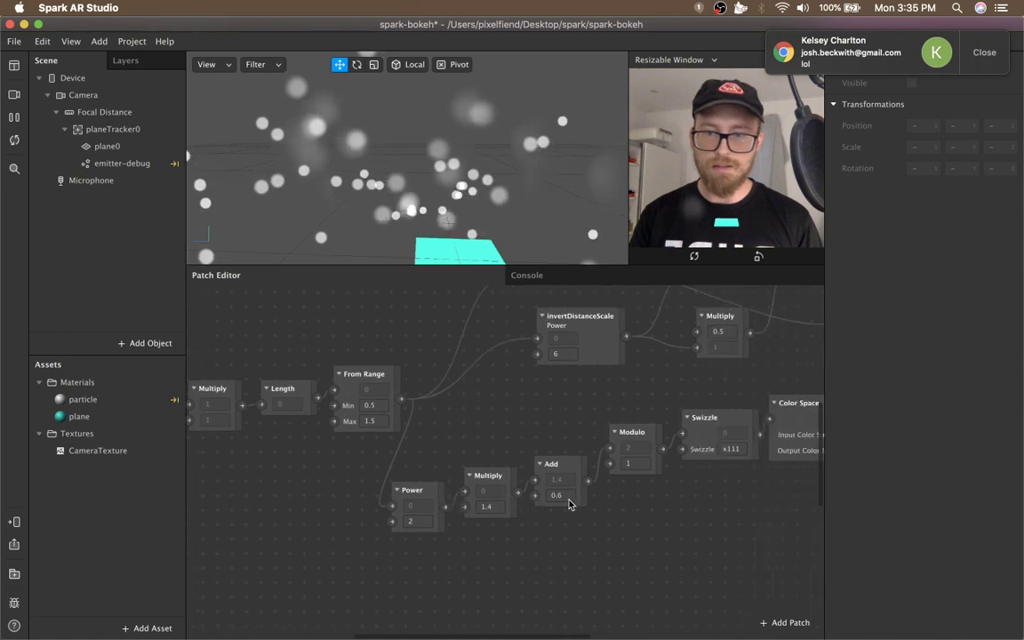
{"action": "scroll", "coordinate": [570, 503], "scroll_direction": "right", "scroll_amount": 1}
{"action": "scroll", "coordinate": [570, 503], "scroll_direction": "right", "scroll_amount": 3}
{"action": "scroll", "coordinate": [570, 503], "scroll_direction": "right", "scroll_amount": 2}
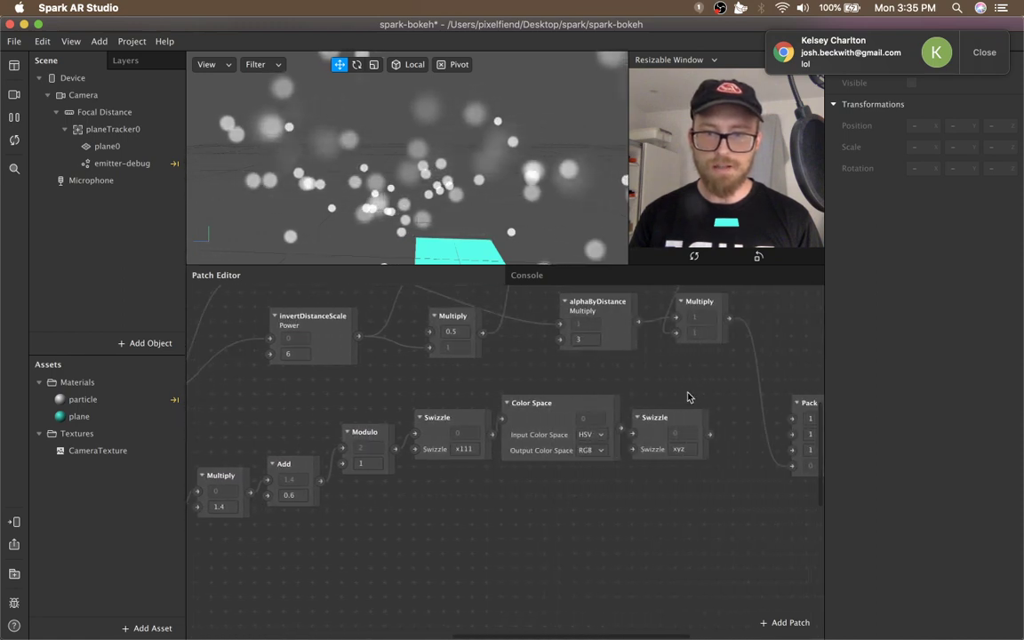
{"action": "left_click_drag", "start_coordinate": [688, 392], "coordinate": [183, 551]}
{"action": "scroll", "coordinate": [400, 508], "scroll_direction": "right", "scroll_amount": 3}
{"action": "scroll", "coordinate": [425, 500], "scroll_direction": "right", "scroll_amount": 2}
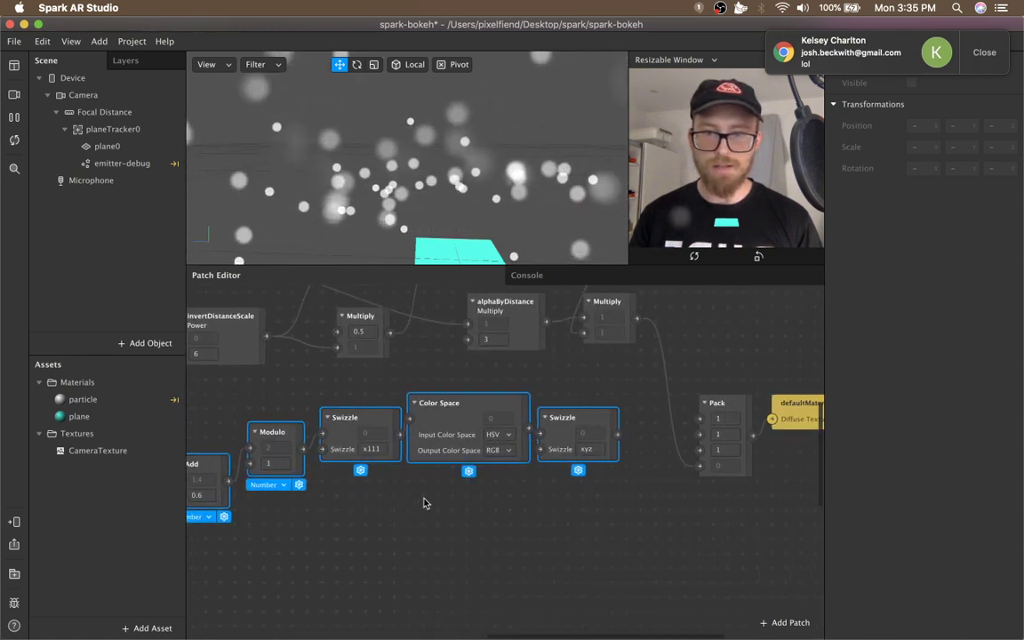
{"action": "left_click", "coordinate": [452, 507]}
- Drag the Swizzle, Color Space and Swizzle patches down below Modulo, then select Pack
{"action": "mouse_move", "coordinate": [586, 396]}
{"action": "left_mouse_down"}
{"action": "mouse_move", "coordinate": [374, 461]}
{"action": "mouse_move", "coordinate": [409, 487]}
{"action": "left_mouse_up"}
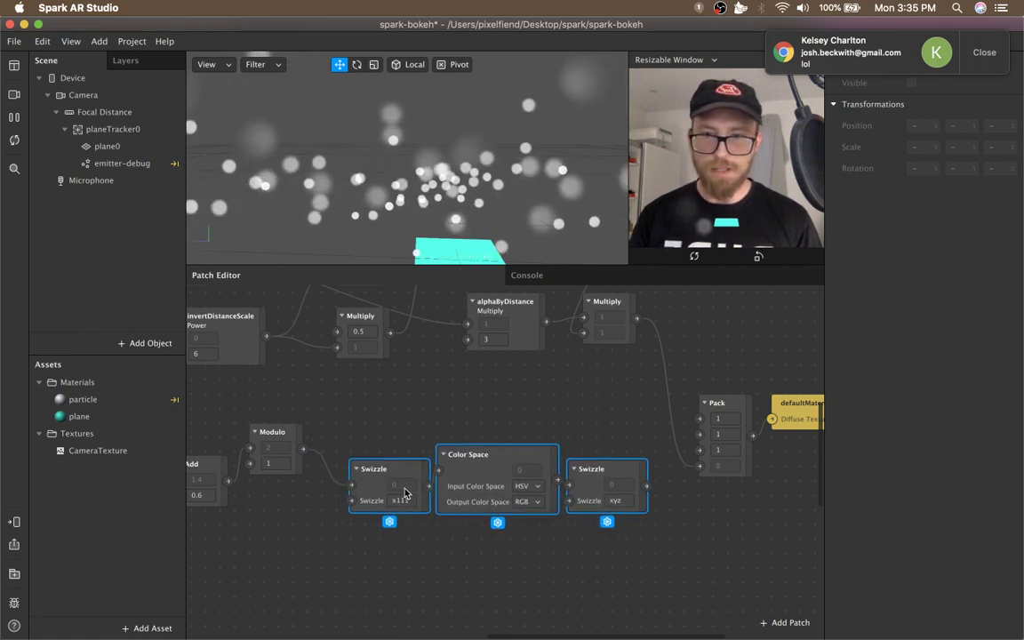
{"action": "left_click", "coordinate": [571, 424]}
{"action": "scroll", "coordinate": [311, 427], "scroll_direction": "left", "scroll_amount": 2}
{"action": "scroll", "coordinate": [326, 425], "scroll_direction": "left", "scroll_amount": 2}
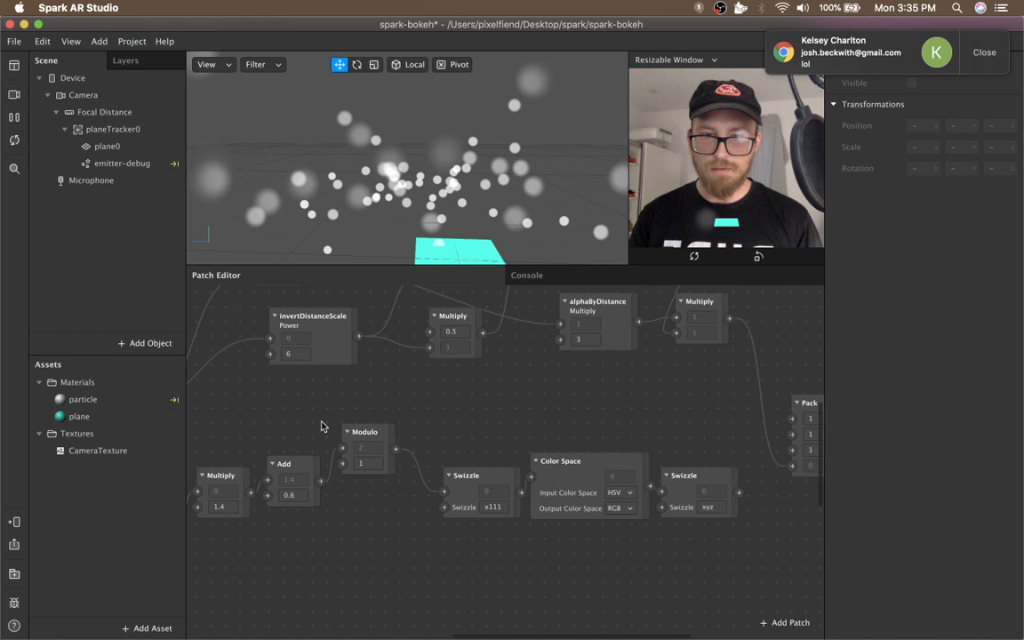
{"action": "scroll", "coordinate": [533, 431], "scroll_direction": "right", "scroll_amount": 5}
{"action": "scroll", "coordinate": [716, 434], "scroll_direction": "right", "scroll_amount": 1}
{"action": "left_click", "coordinate": [648, 405]}
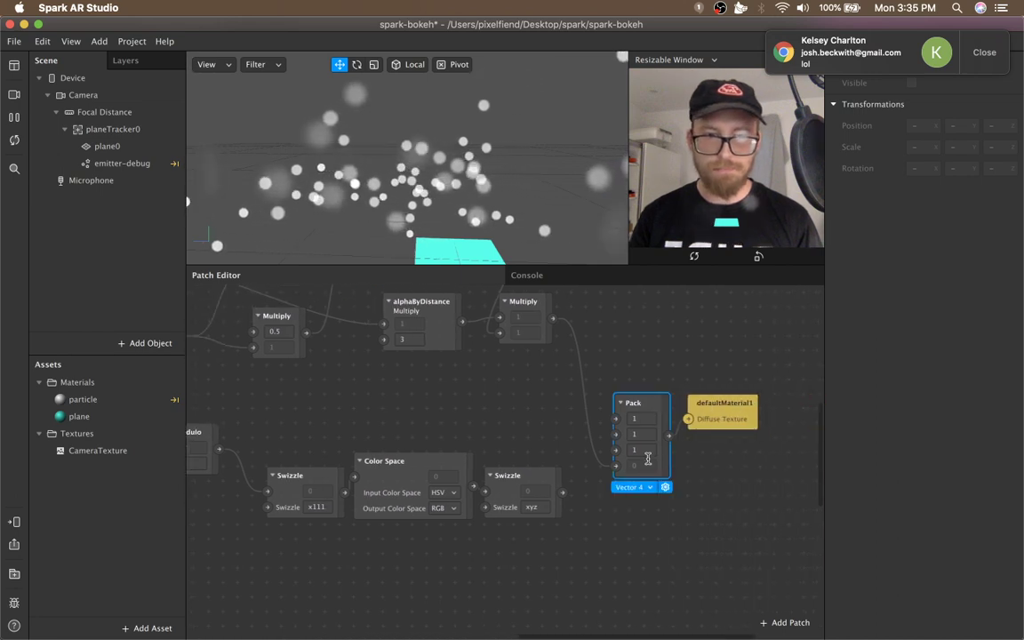
- Keep Pack at Vector 4 and delete the final xyz Swizzle patch
{"action": "left_click", "coordinate": [648, 488]}
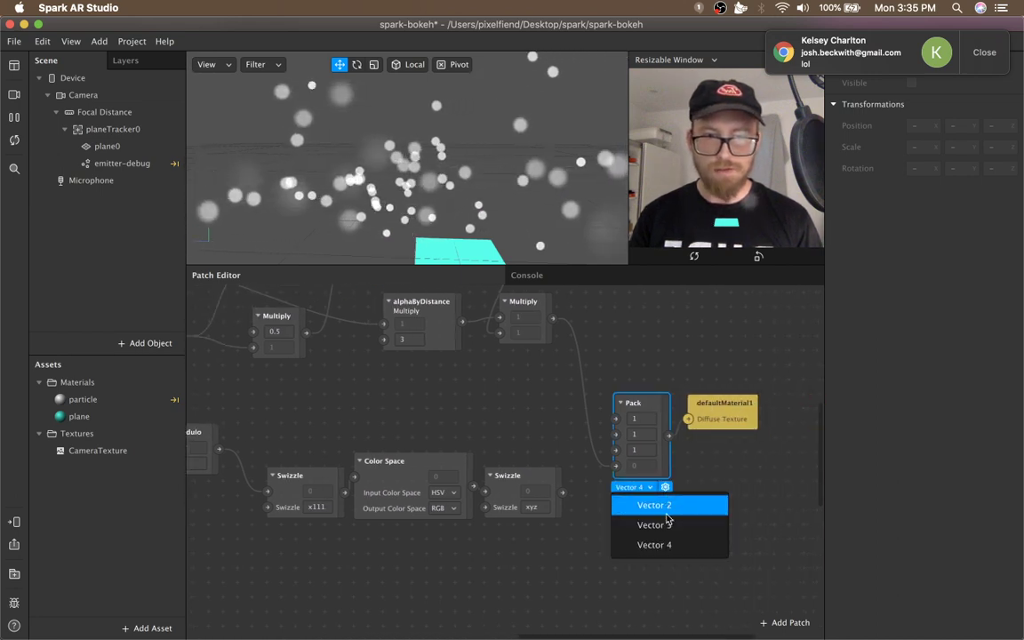
{"action": "left_click", "coordinate": [577, 512]}
{"action": "left_click", "coordinate": [533, 482]}
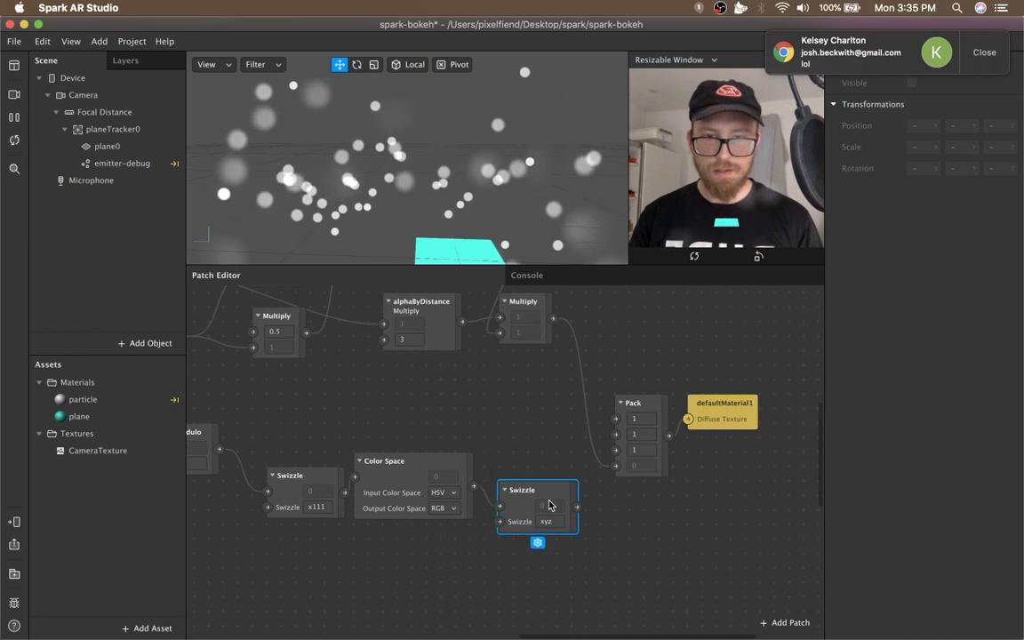
{"action": "key", "text": "BackSpace"}
- Add an Unpack patch off Color Space, wire its X, Y, Z into Pack, and tidy the layout
{"action": "left_click_drag", "start_coordinate": [476, 487], "coordinate": [505, 480]}
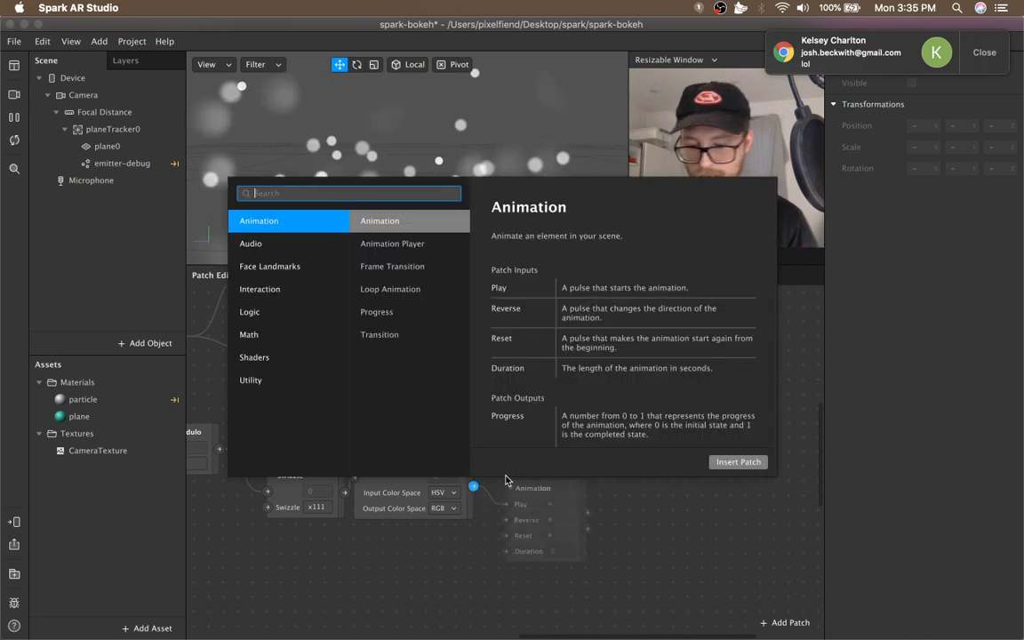
{"action": "type", "text": "unpack"}
{"action": "key", "text": "Return"}
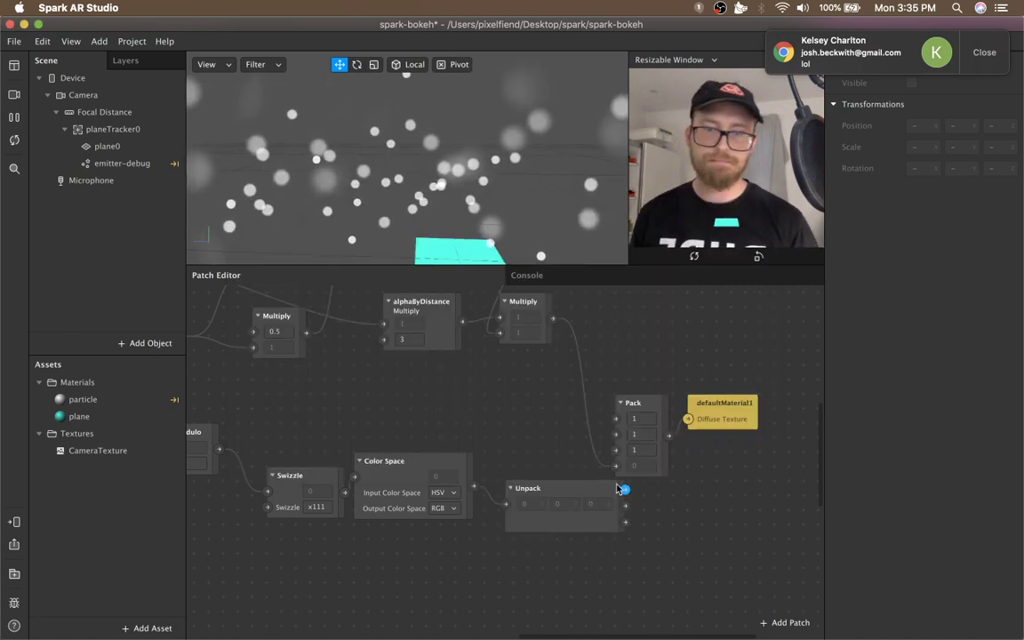
{"action": "mouse_move", "coordinate": [591, 490]}
{"action": "left_mouse_down"}
{"action": "mouse_move", "coordinate": [554, 490]}
{"action": "mouse_move", "coordinate": [625, 441]}
{"action": "left_mouse_up"}
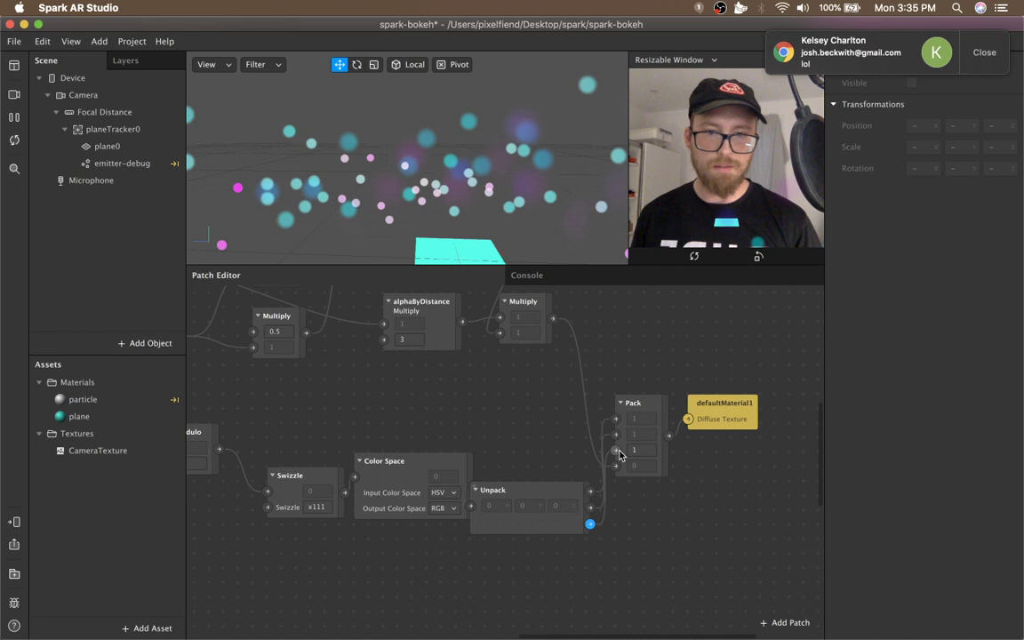
{"action": "left_click_drag", "start_coordinate": [486, 483], "coordinate": [499, 483]}
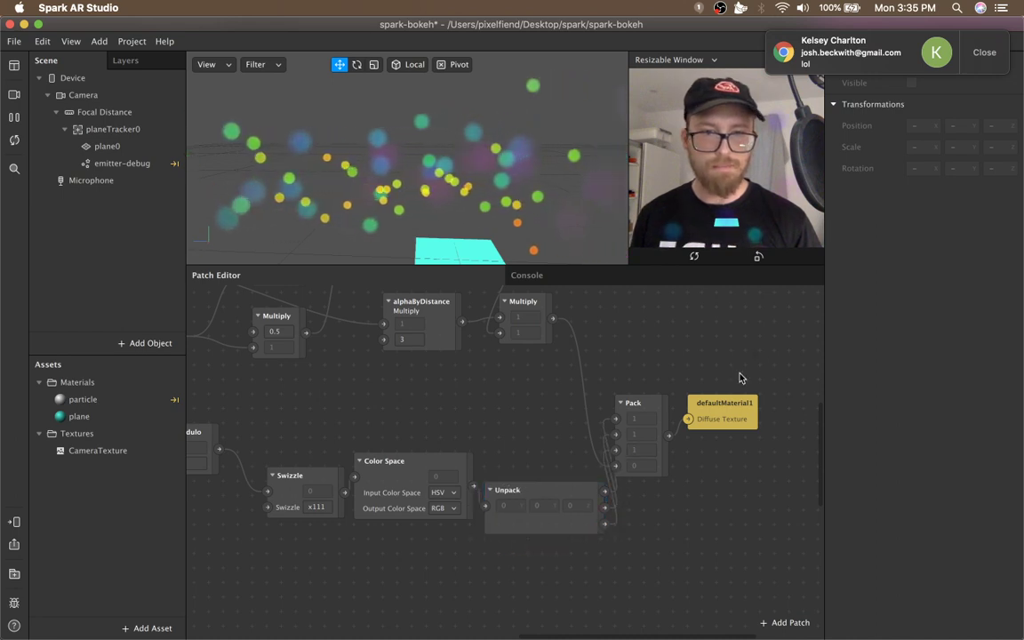
{"action": "mouse_move", "coordinate": [740, 377]}
{"action": "left_mouse_down"}
{"action": "mouse_move", "coordinate": [651, 425]}
{"action": "mouse_move", "coordinate": [687, 336]}
{"action": "left_mouse_up"}
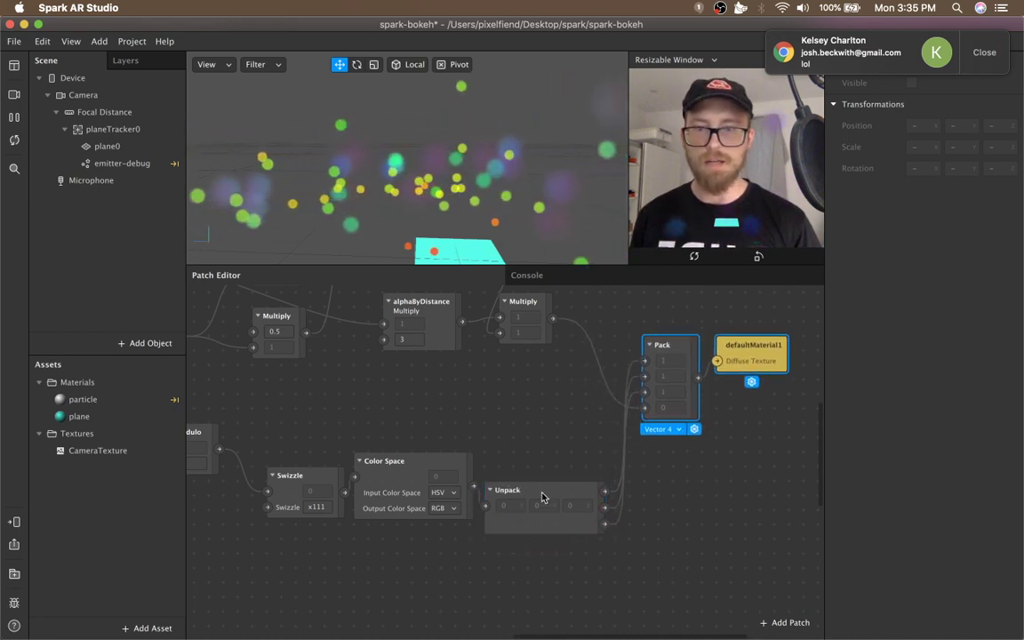
{"action": "left_click_drag", "start_coordinate": [543, 498], "coordinate": [560, 464]}
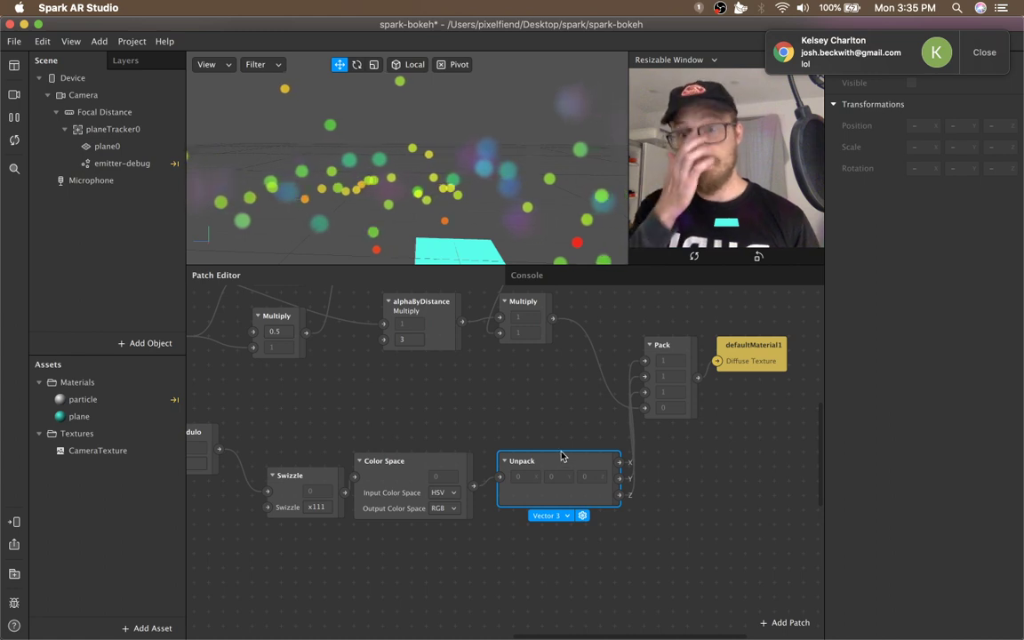
- Nudge the Modulo and Swizzle patches to open space in the graph
{"action": "scroll", "coordinate": [612, 440], "scroll_direction": "right", "scroll_amount": 5}
{"action": "scroll", "coordinate": [612, 439], "scroll_direction": "left", "scroll_amount": 1}
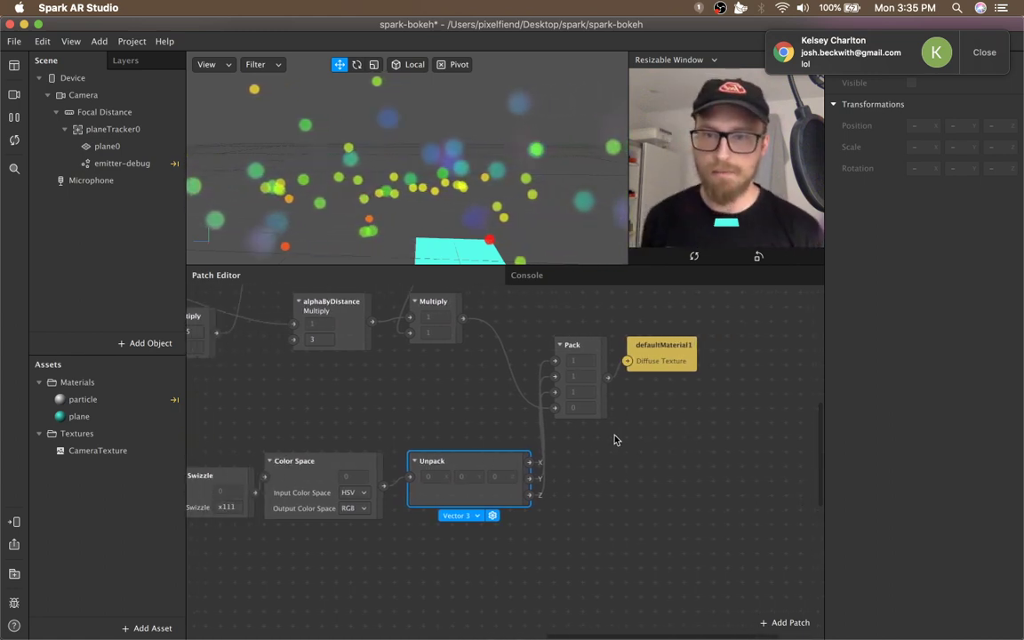
{"action": "scroll", "coordinate": [613, 443], "scroll_direction": "left", "scroll_amount": 5}
{"action": "scroll", "coordinate": [618, 448], "scroll_direction": "left", "scroll_amount": 1}
{"action": "scroll", "coordinate": [612, 457], "scroll_direction": "left", "scroll_amount": 5}
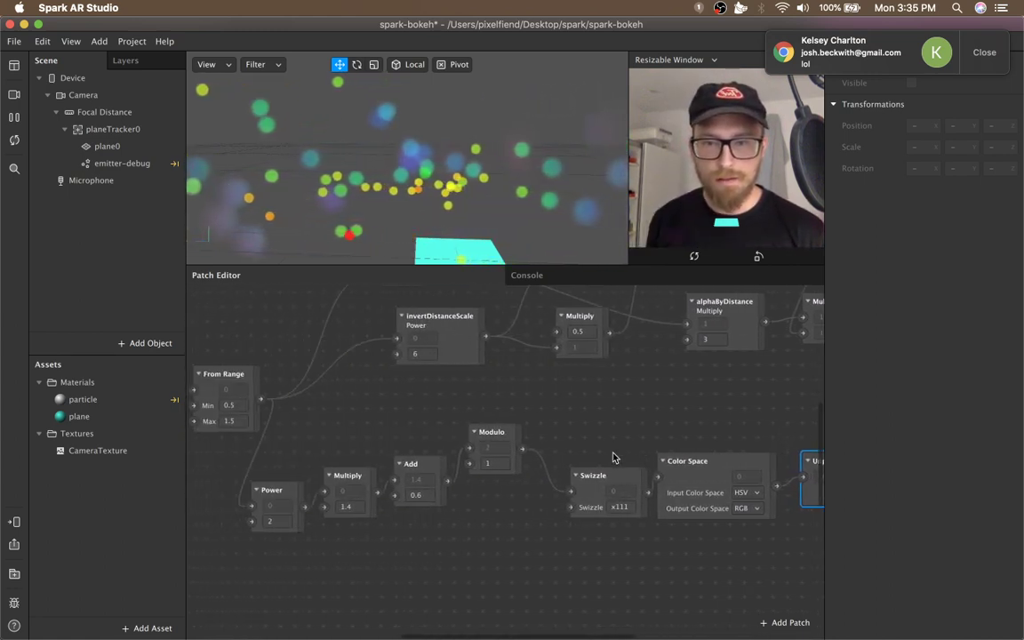
{"action": "mouse_move", "coordinate": [509, 428]}
{"action": "left_mouse_down"}
{"action": "mouse_move", "coordinate": [525, 478]}
{"action": "mouse_move", "coordinate": [510, 466]}
{"action": "left_mouse_up"}
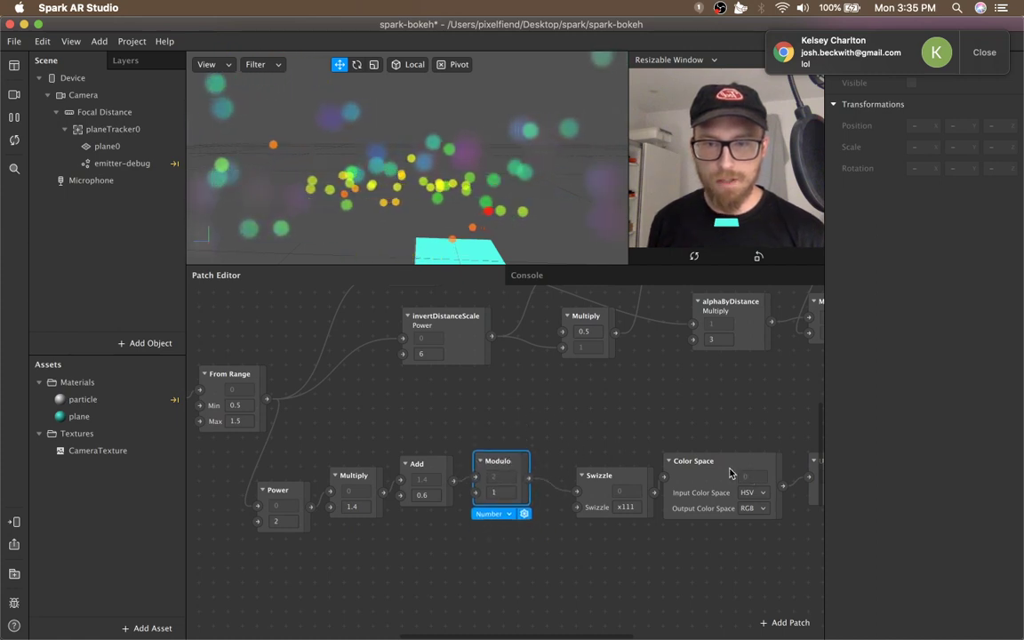
{"action": "left_click", "coordinate": [676, 480]}
{"action": "left_click_drag", "start_coordinate": [622, 481], "coordinate": [607, 481]}
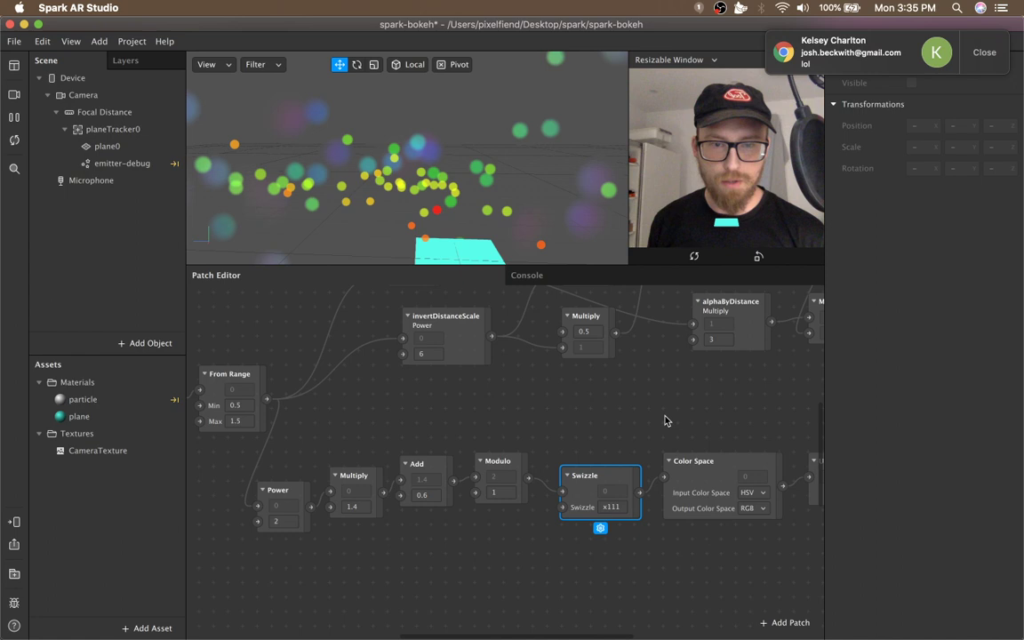
{"action": "left_click", "coordinate": [610, 442]}
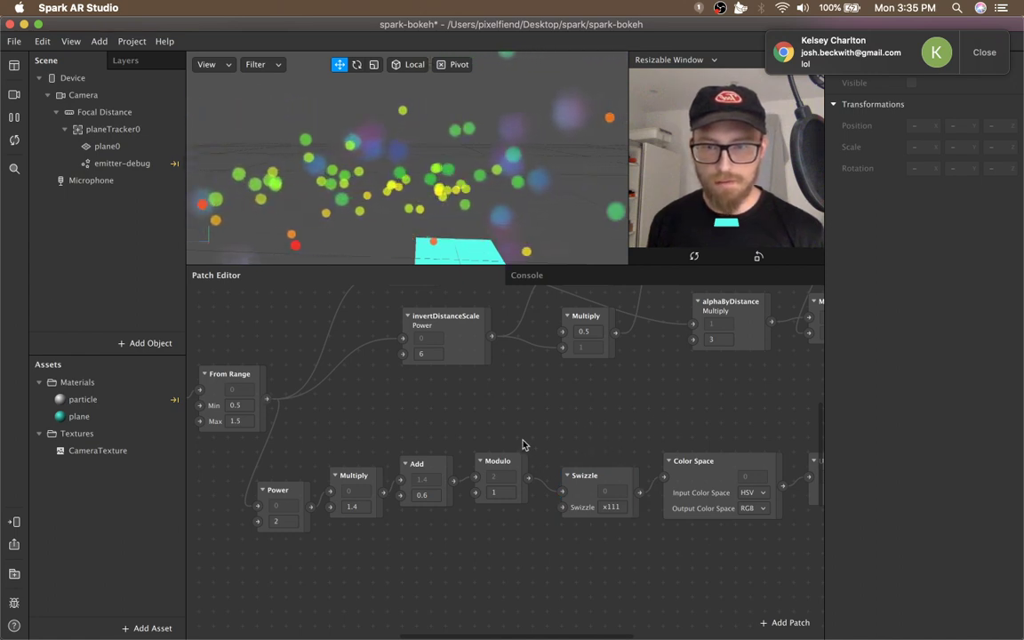
- Move Power, Multiply, Add and Modulo down-left and wire From Range into Swizzle
{"action": "left_click_drag", "start_coordinate": [523, 445], "coordinate": [304, 604]}
{"action": "left_click_drag", "start_coordinate": [487, 471], "coordinate": [457, 514]}
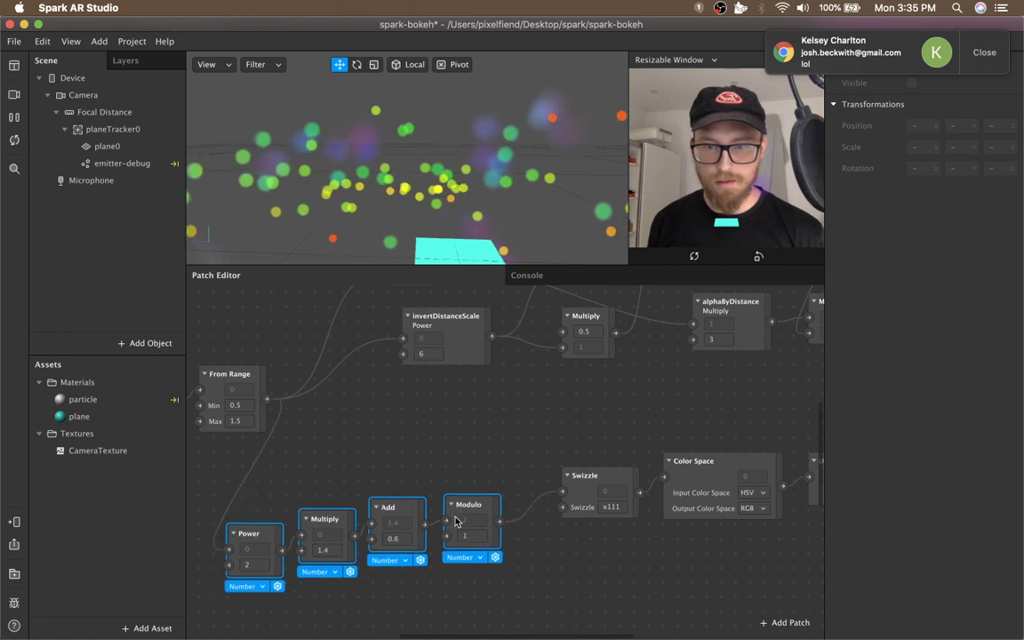
{"action": "mouse_move", "coordinate": [266, 399]}
{"action": "left_mouse_down"}
{"action": "mouse_move", "coordinate": [529, 494]}
{"action": "mouse_move", "coordinate": [541, 486]}
{"action": "left_mouse_up"}
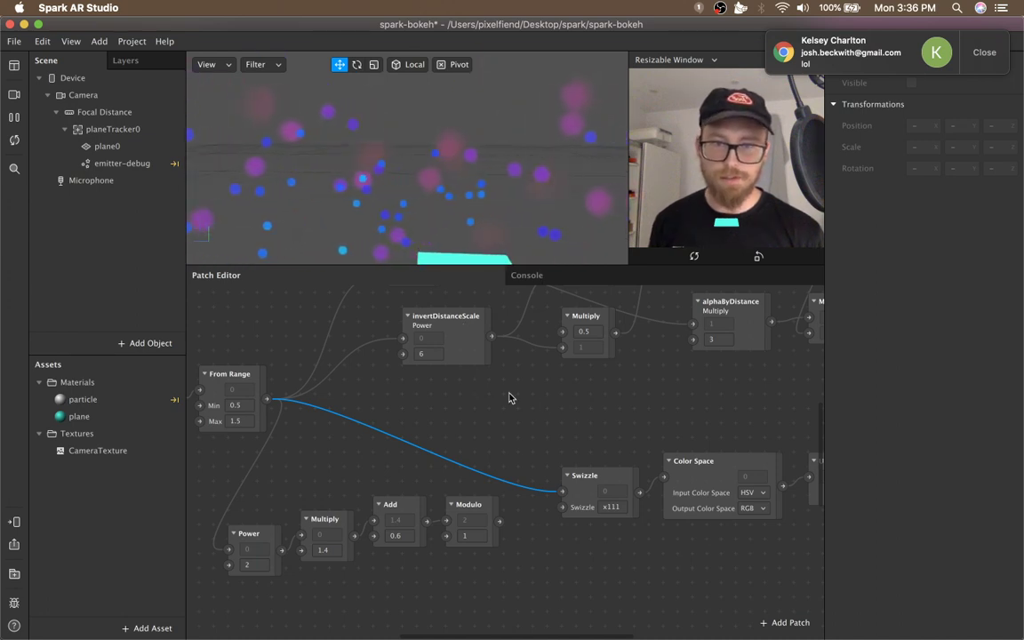
- Inspect Color Space and From Range, then nudge the Swizzle patch up slightly
{"action": "scroll", "coordinate": [544, 405], "scroll_direction": "right", "scroll_amount": 5}
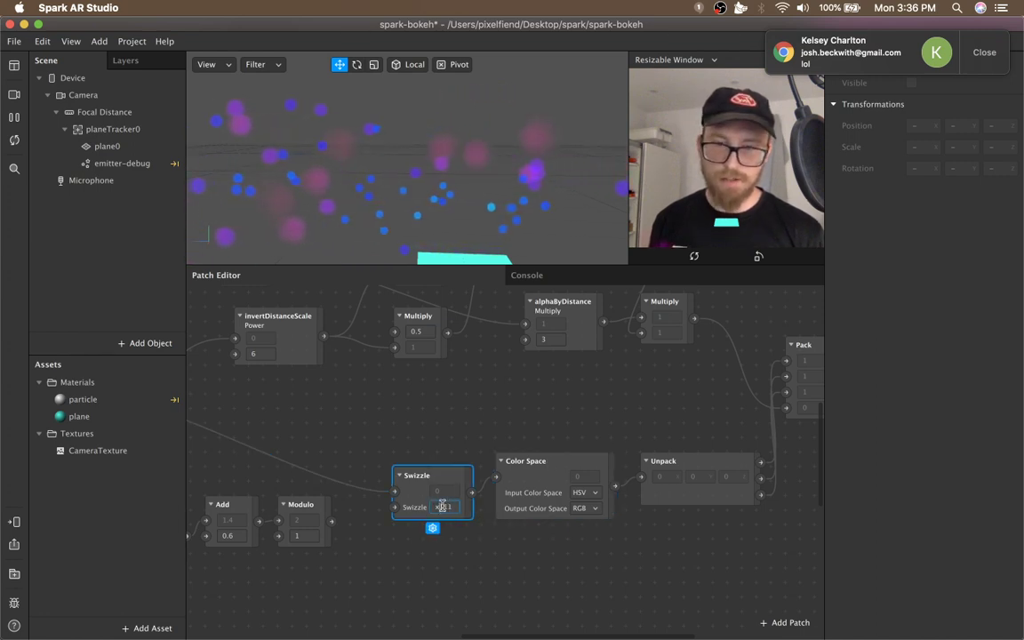
{"action": "left_click", "coordinate": [559, 478]}
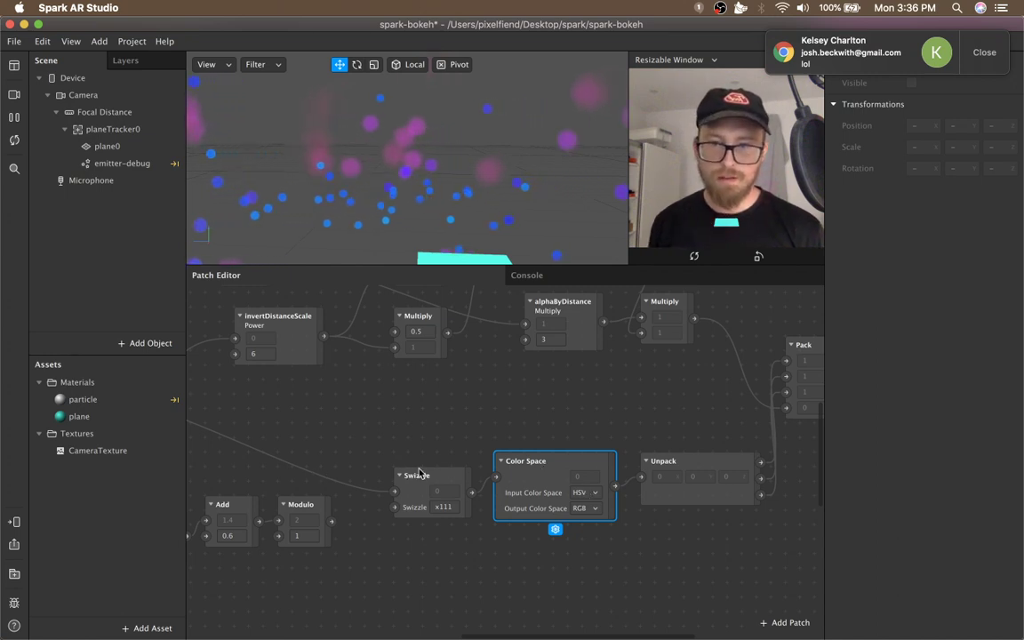
{"action": "scroll", "coordinate": [413, 466], "scroll_direction": "left", "scroll_amount": 5}
{"action": "scroll", "coordinate": [405, 454], "scroll_direction": "left", "scroll_amount": 4}
{"action": "left_click", "coordinate": [248, 374]}
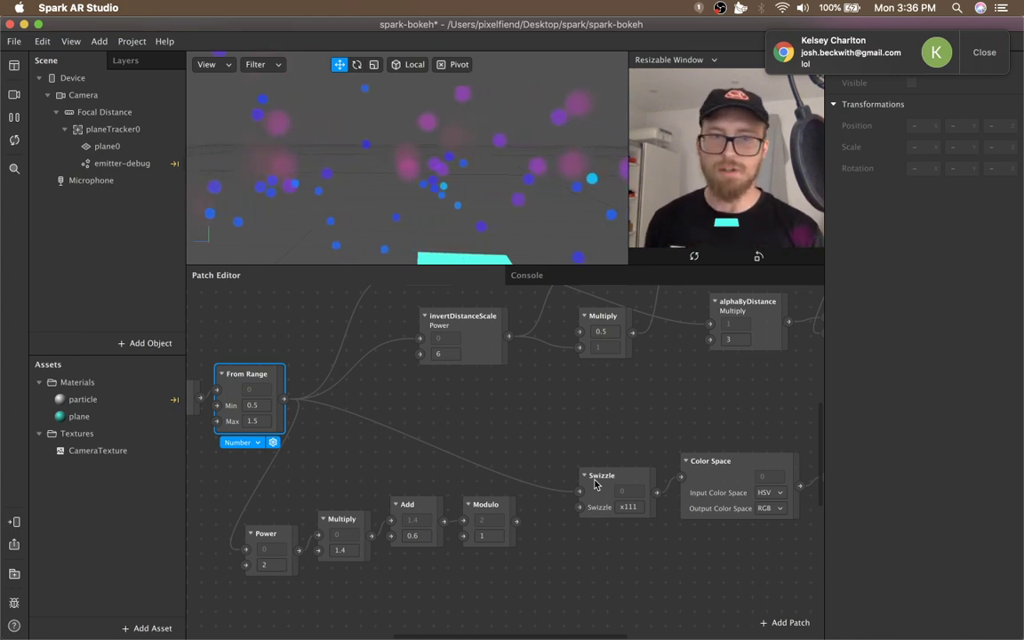
{"action": "left_click_drag", "start_coordinate": [489, 495], "coordinate": [213, 588]}
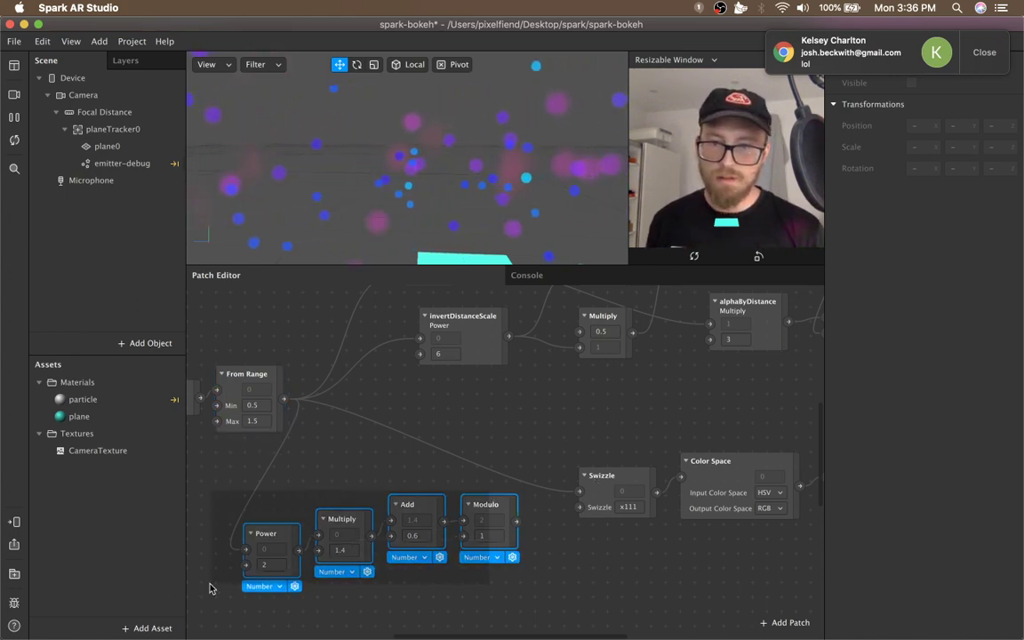
{"action": "left_click", "coordinate": [534, 436]}
{"action": "left_click_drag", "start_coordinate": [620, 460], "coordinate": [620, 444]}
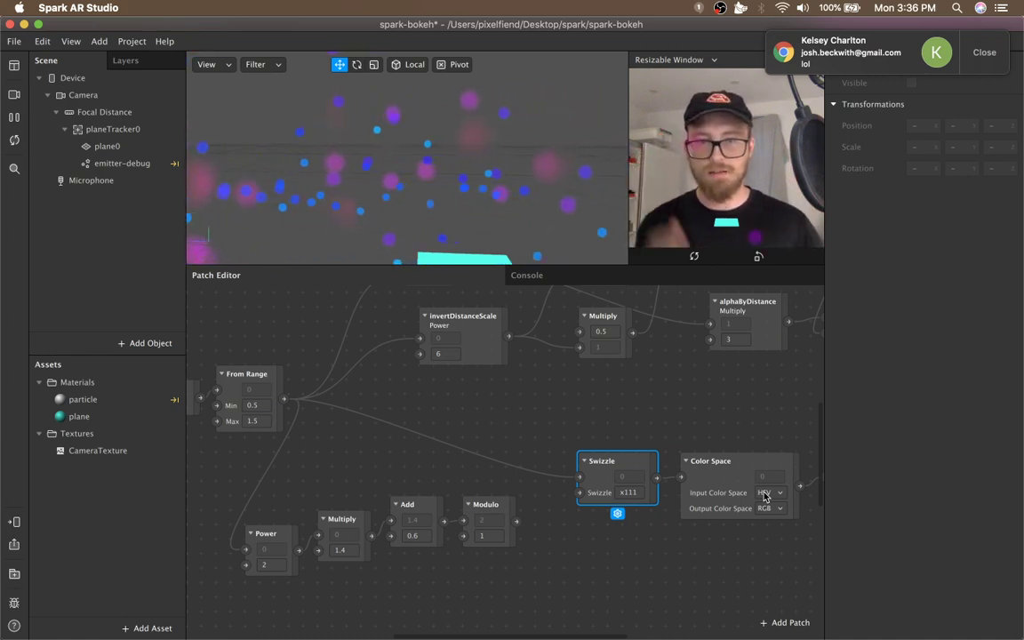
- Place Modulo beside Swizzle, wiring Add into Modulo and Modulo into Swizzle
{"action": "left_click_drag", "start_coordinate": [471, 505], "coordinate": [512, 505]}
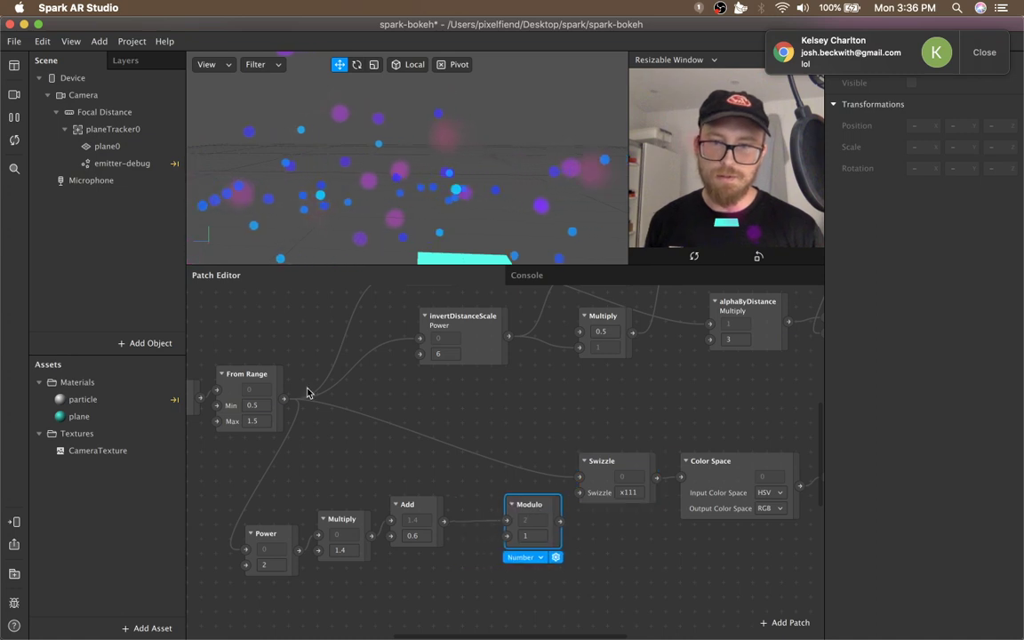
{"action": "left_click_drag", "start_coordinate": [284, 400], "coordinate": [497, 516]}
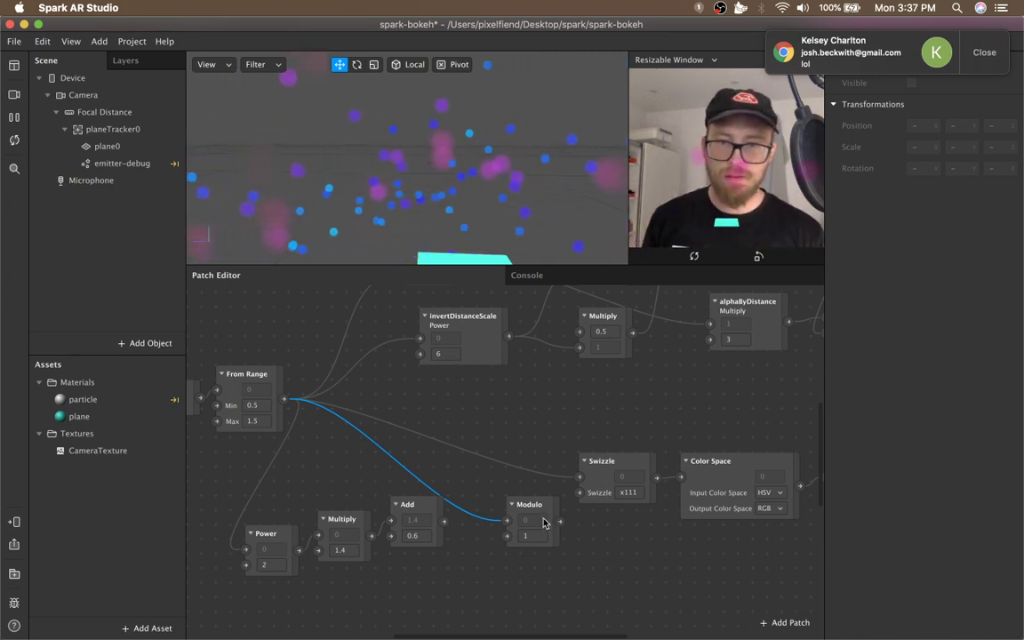
{"action": "left_click_drag", "start_coordinate": [543, 523], "coordinate": [544, 492]}
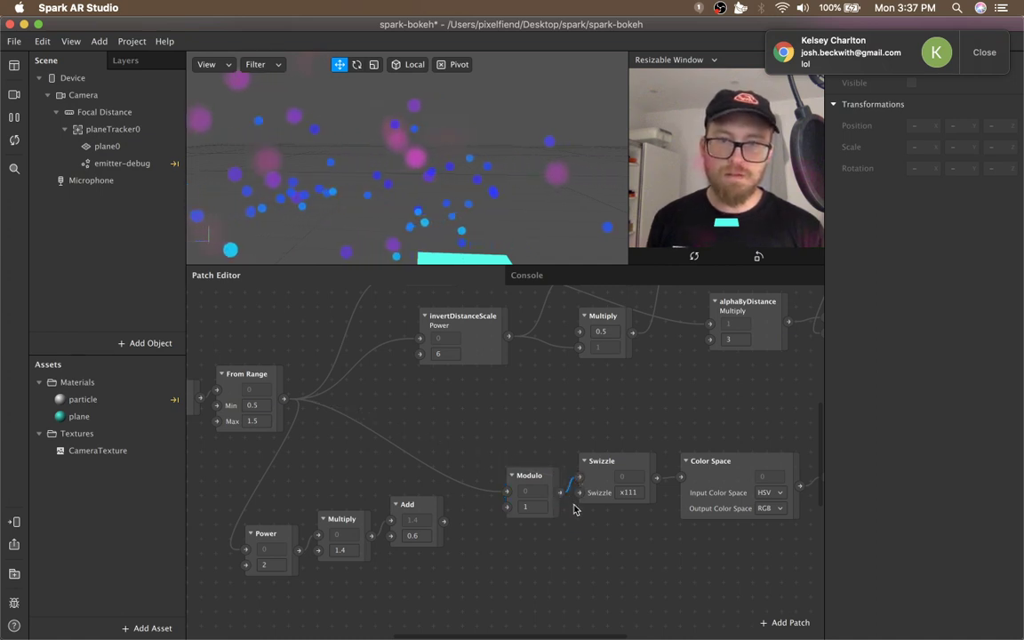
{"action": "left_click_drag", "start_coordinate": [531, 477], "coordinate": [513, 477]}
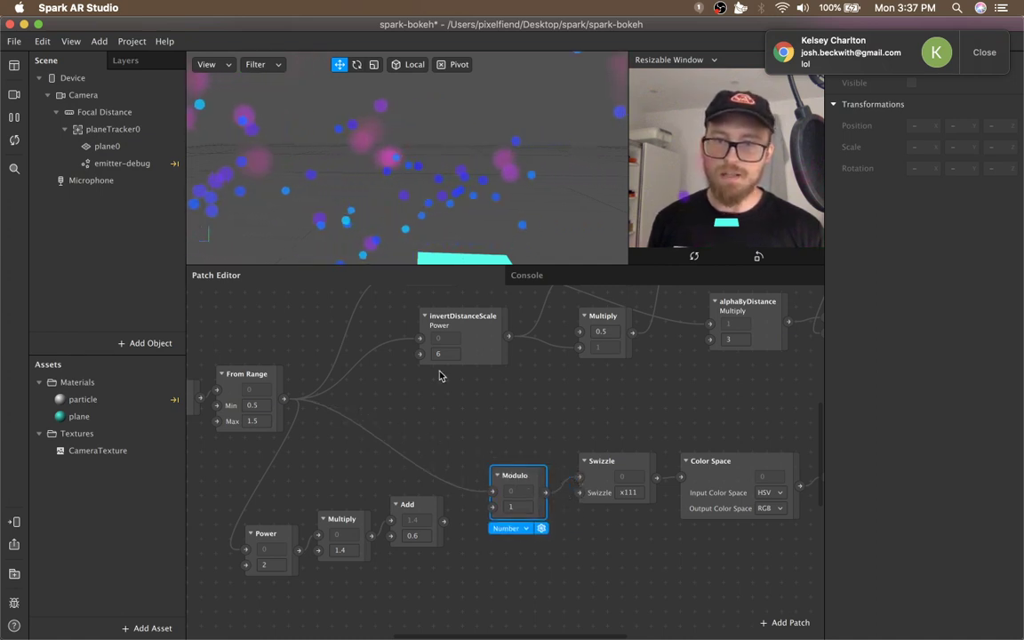
{"action": "left_click_drag", "start_coordinate": [416, 491], "coordinate": [266, 574]}
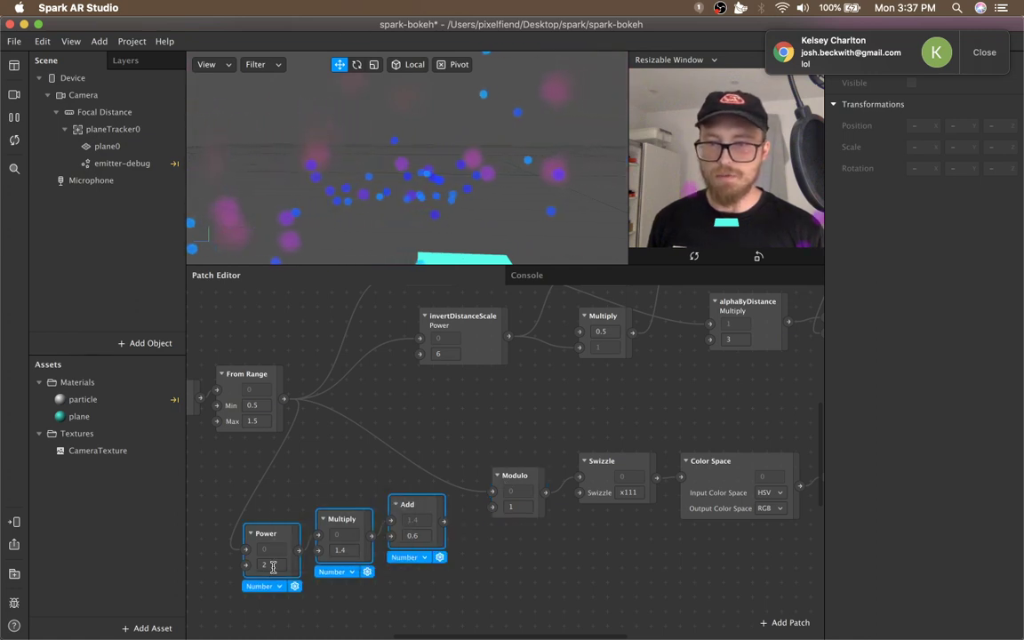
{"action": "mouse_move", "coordinate": [444, 525]}
{"action": "left_mouse_down"}
{"action": "mouse_move", "coordinate": [486, 497]}
{"action": "mouse_move", "coordinate": [514, 512]}
{"action": "left_mouse_up"}
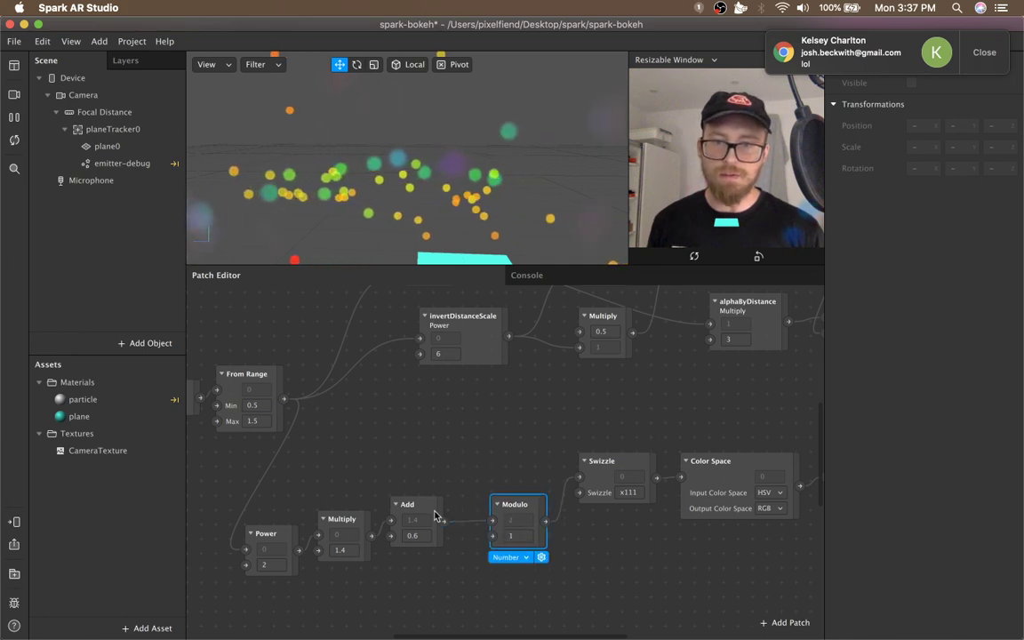
{"action": "left_click_drag", "start_coordinate": [444, 522], "coordinate": [579, 477]}
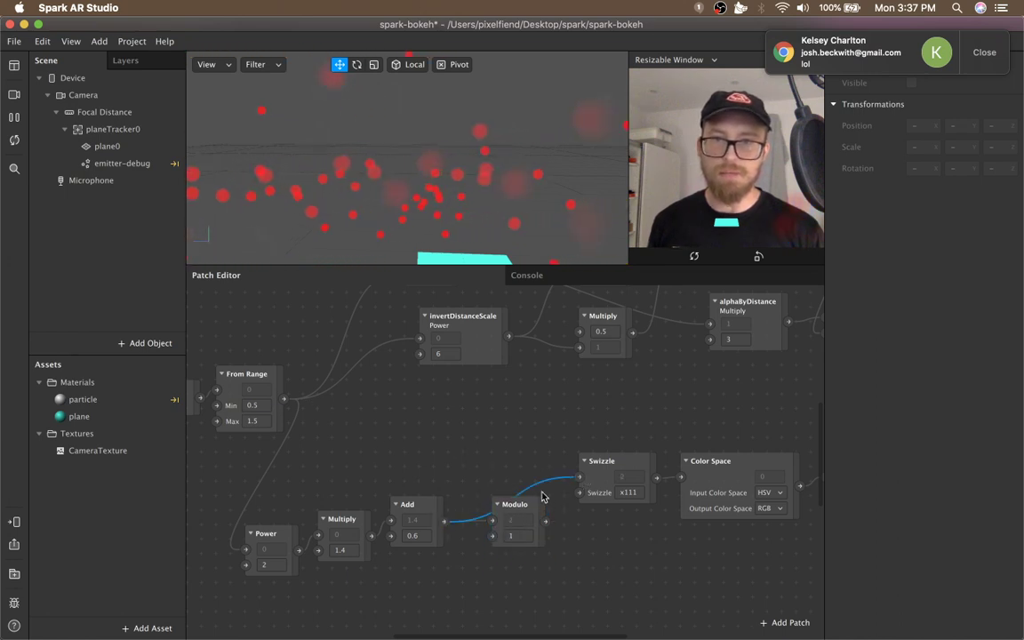
{"action": "left_click_drag", "start_coordinate": [363, 504], "coordinate": [258, 589]}
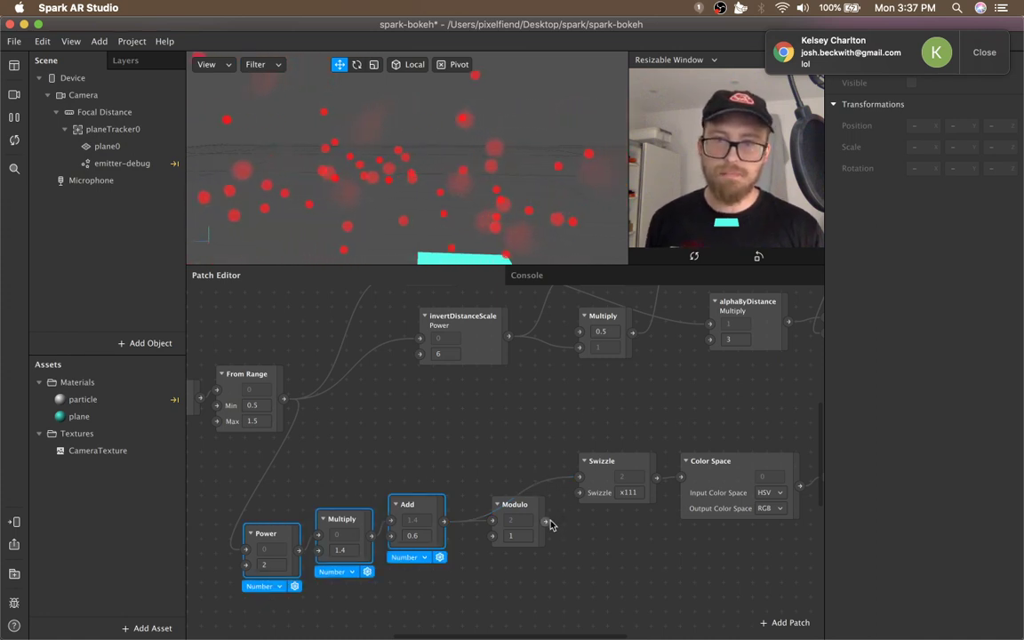
{"action": "left_click_drag", "start_coordinate": [545, 522], "coordinate": [578, 478]}
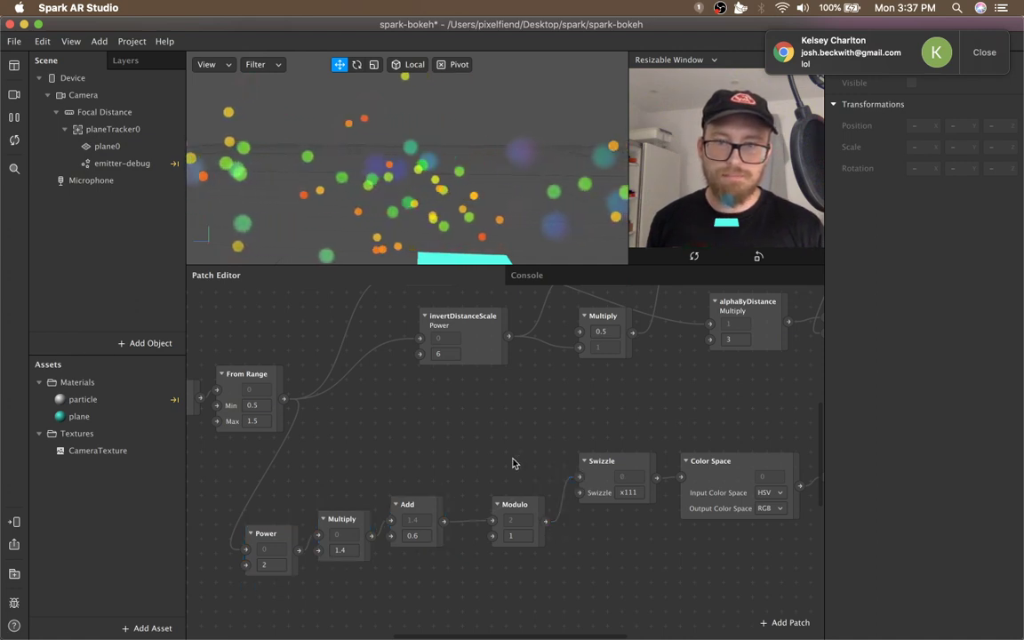
- Raise the Add patch's hue offset from 0.6 to 1.6
{"action": "left_click", "coordinate": [412, 535]}
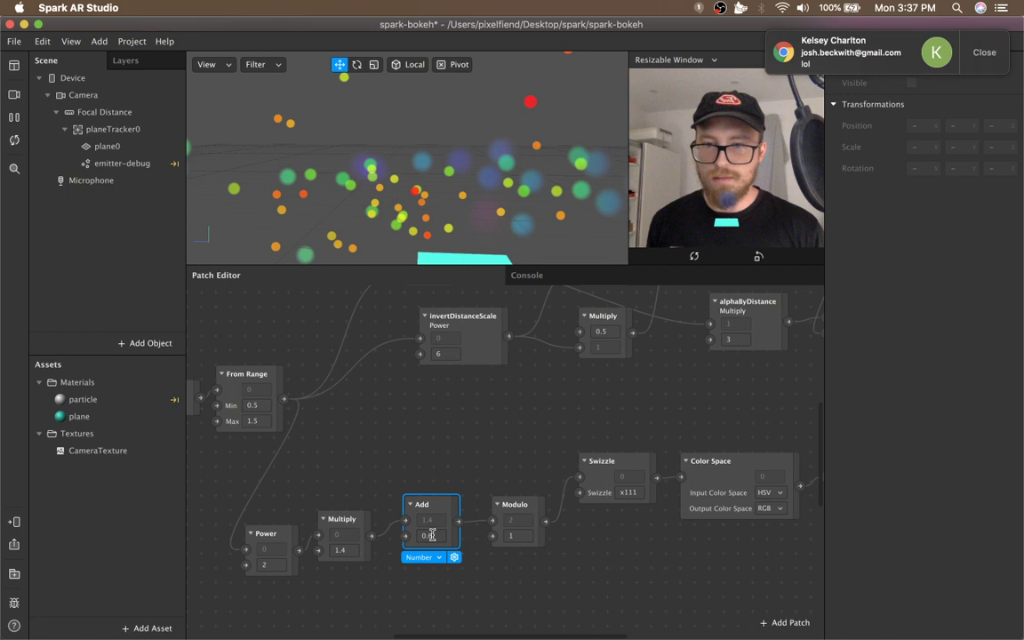
{"action": "key", "text": "BackSpace"}
{"action": "type", "text": "8"}
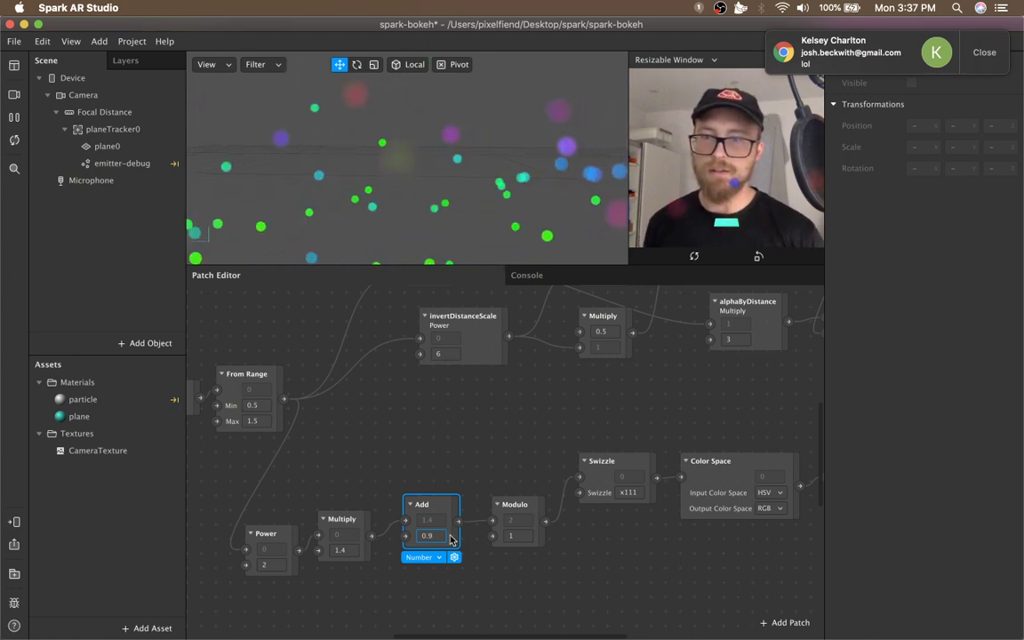
{"action": "key", "text": "BackSpace"}
{"action": "key", "text": "BackSpace"}
{"action": "key", "text": "BackSpace"}
{"action": "type", "text": "1.5"}
{"action": "key", "text": "BackSpace"}
{"action": "type", "text": "6"}
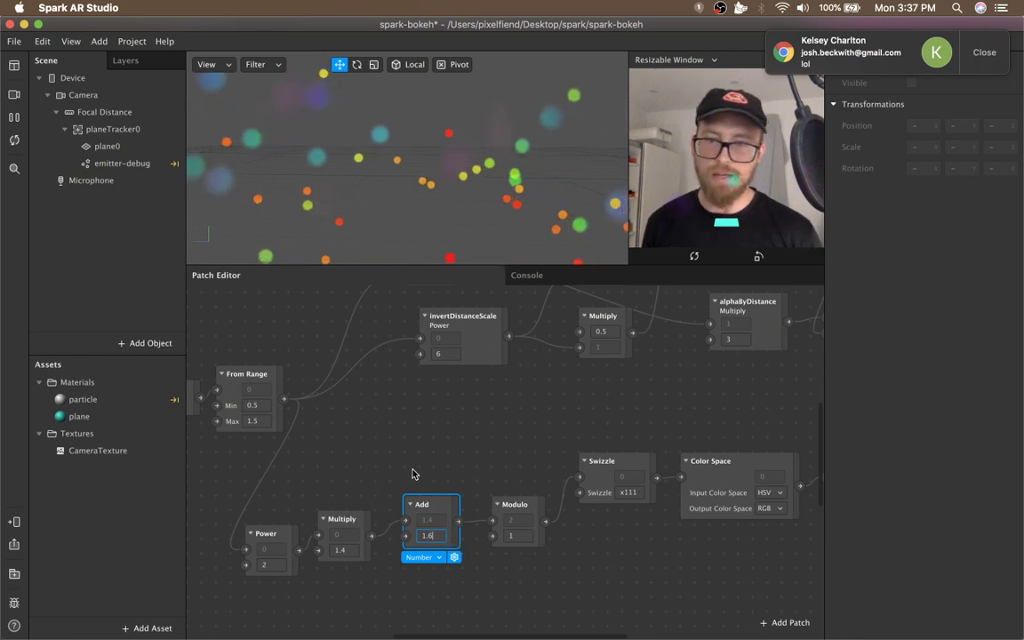
{"action": "key", "text": "Return"}
- Try hue Multiply factors of 2.6, 4.1 and 4.4
{"action": "left_click", "coordinate": [340, 549]}
{"action": "left_click_drag", "start_coordinate": [356, 516], "coordinate": [370, 486]}
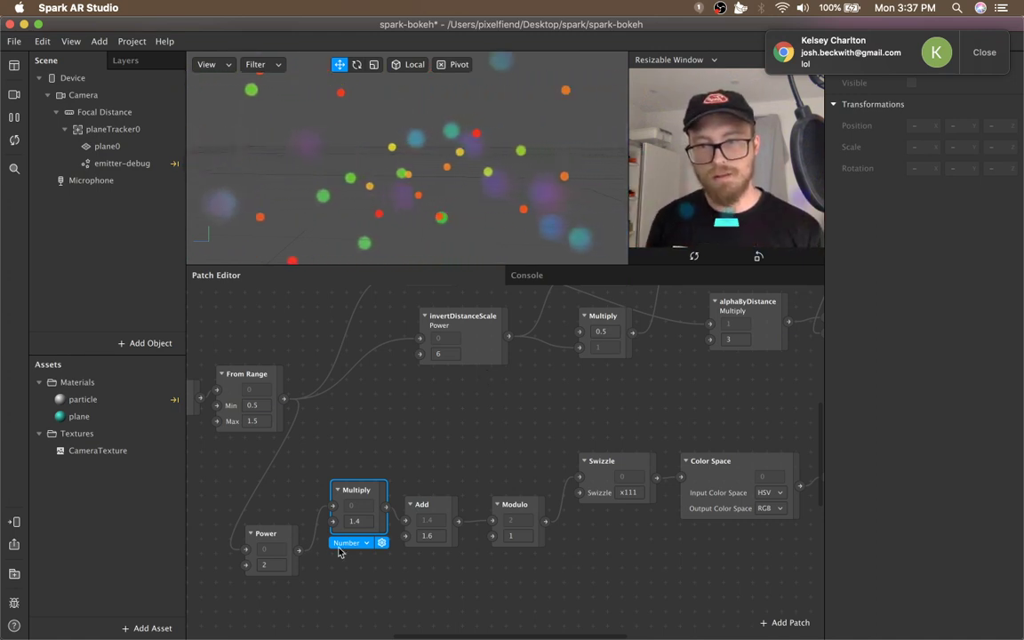
{"action": "left_click", "coordinate": [369, 522]}
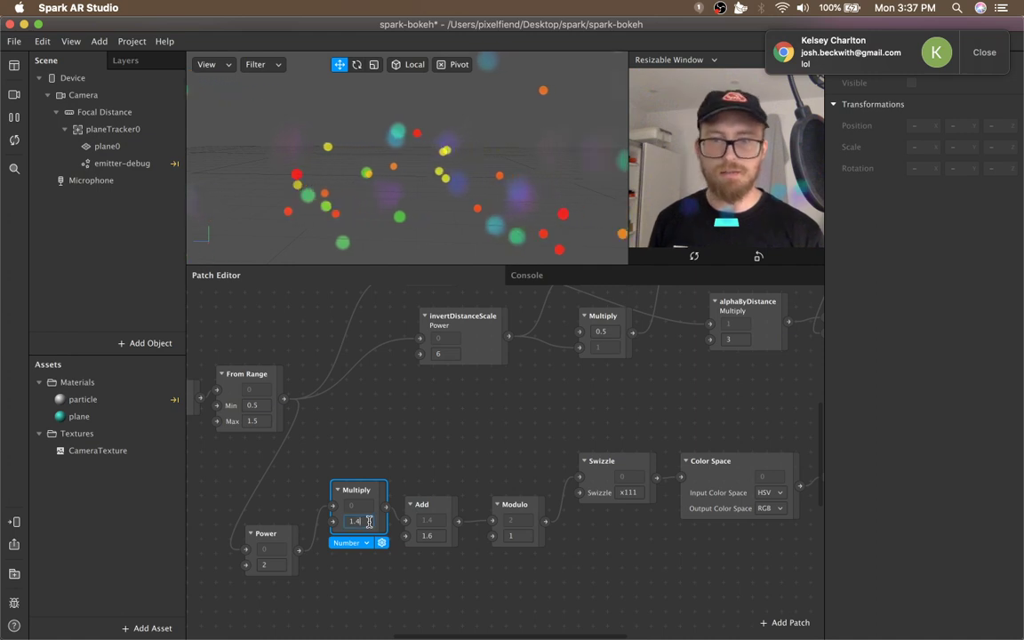
{"action": "key", "text": "BackSpace"}
{"action": "key", "text": "BackSpace"}
{"action": "key", "text": "BackSpace"}
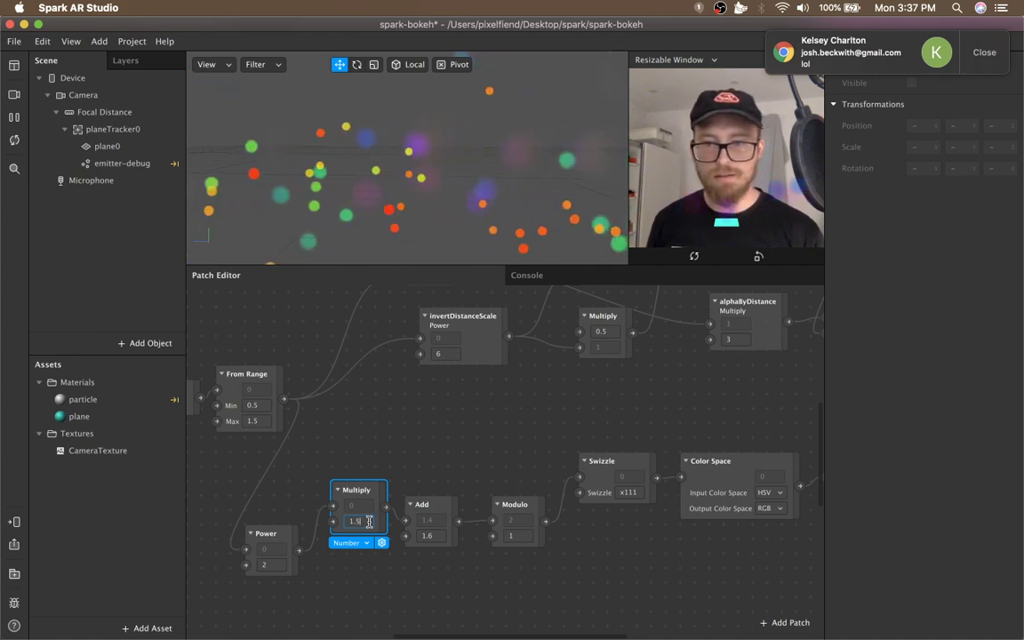
{"action": "type", "text": "2.6"}
{"action": "key", "text": "Return"}
{"action": "key", "text": "BackSpace"}
{"action": "key", "text": "BackSpace"}
{"action": "key", "text": "BackSpace"}
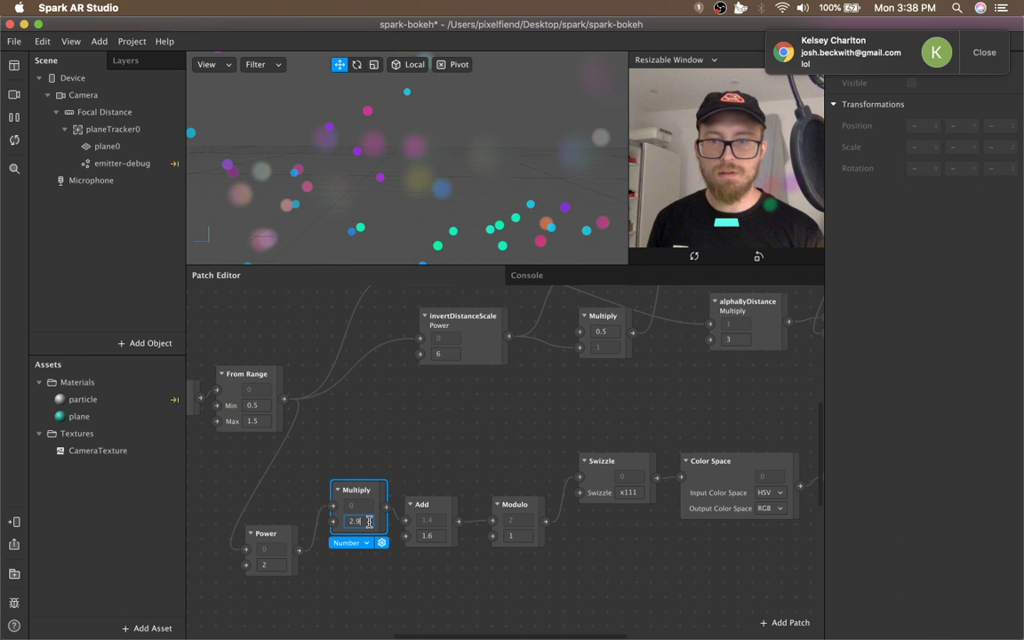
{"action": "type", "text": "4.1"}
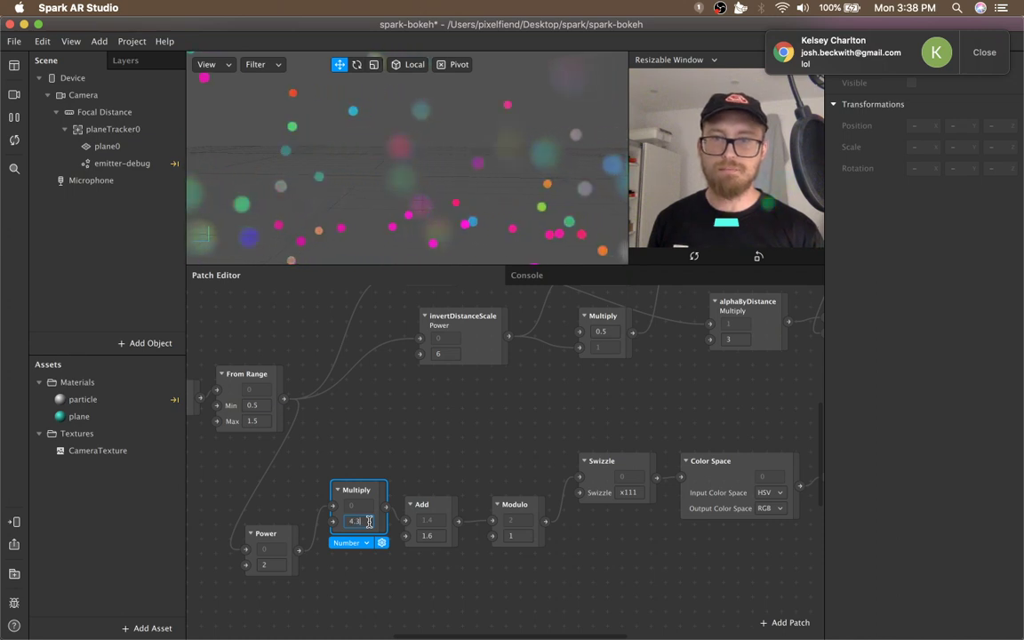
{"action": "key", "text": "BackSpace"}
{"action": "type", "text": "4"}
{"action": "key", "text": "Return"}
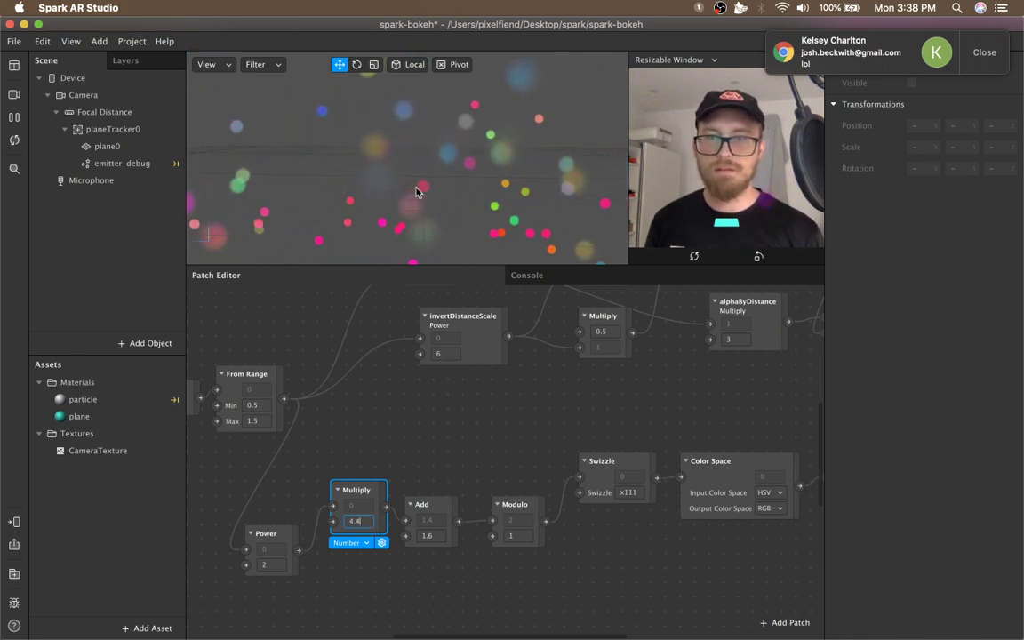
- Settle the hue Multiply factor at 1.4
{"action": "scroll", "coordinate": [443, 211], "scroll_direction": "down", "scroll_amount": 5}
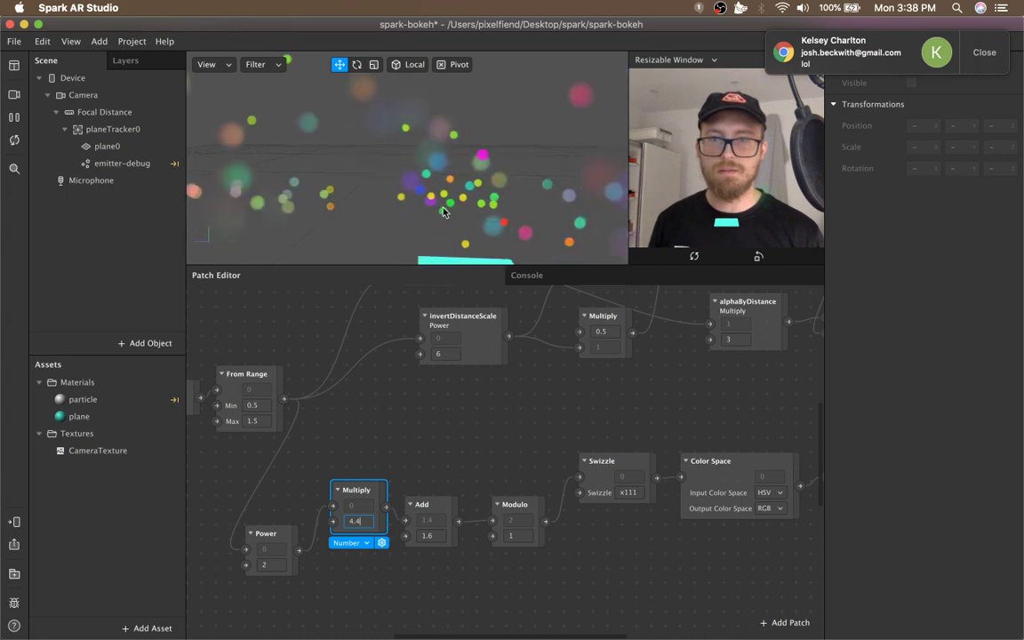
{"action": "scroll", "coordinate": [464, 202], "scroll_direction": "down", "scroll_amount": 5}
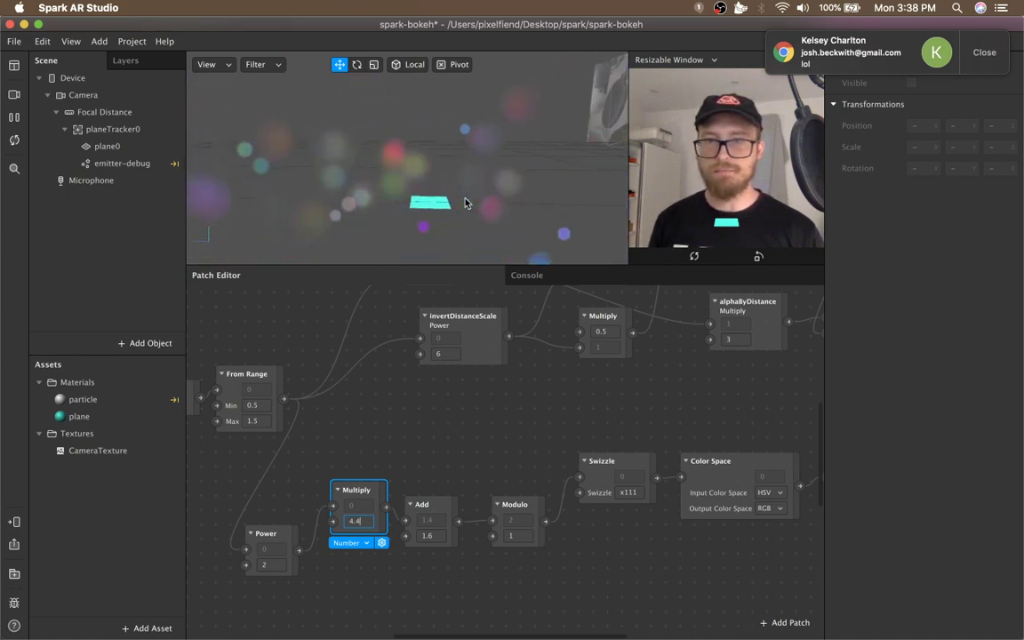
{"action": "scroll", "coordinate": [464, 203], "scroll_direction": "up", "scroll_amount": 3}
{"action": "scroll", "coordinate": [464, 202], "scroll_direction": "up", "scroll_amount": 2}
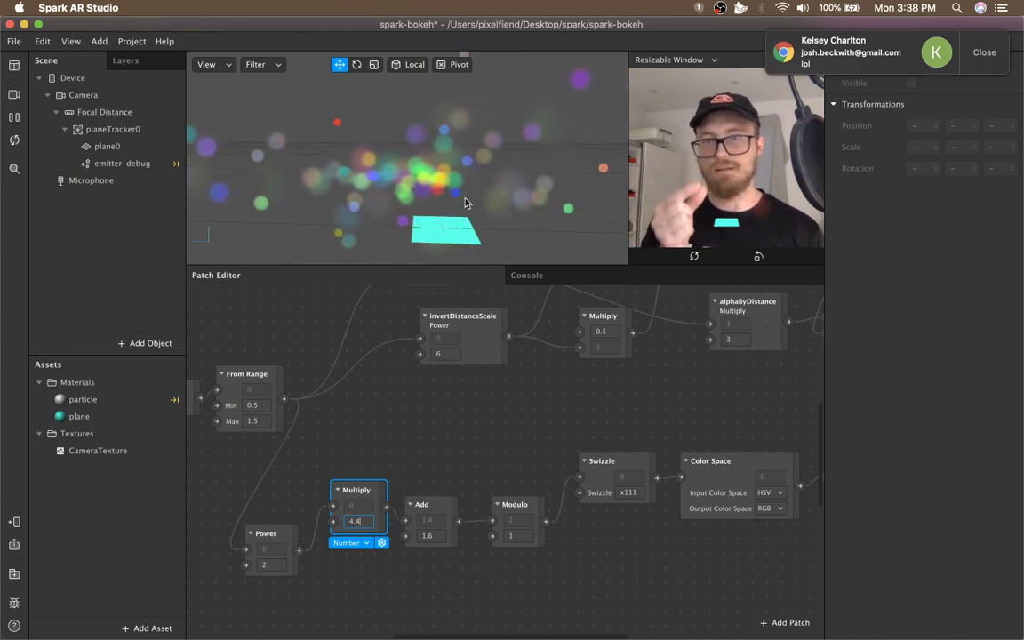
{"action": "scroll", "coordinate": [464, 203], "scroll_direction": "up", "scroll_amount": 2}
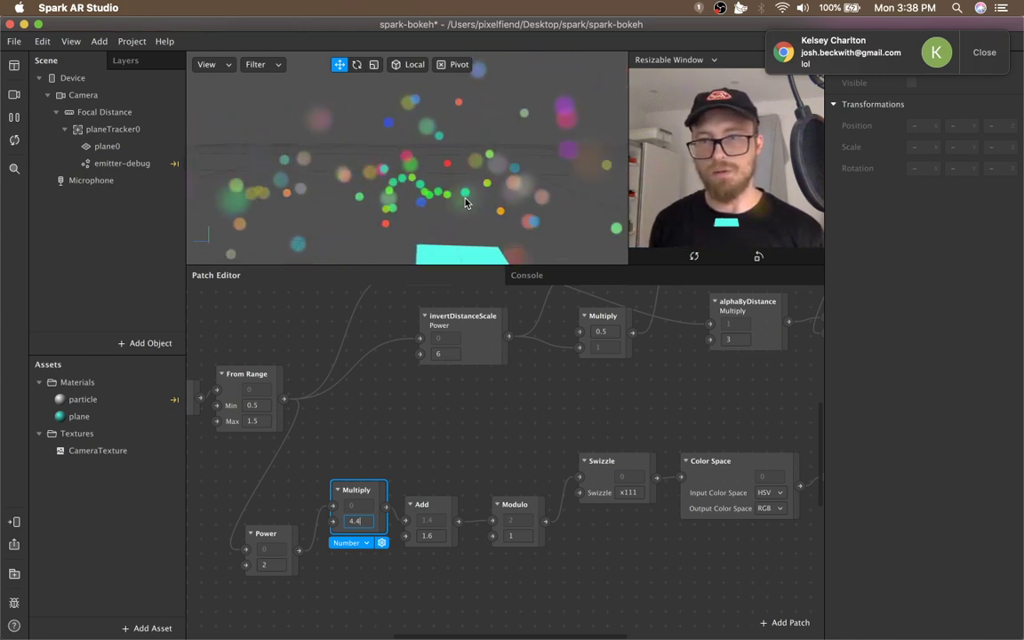
{"action": "scroll", "coordinate": [464, 203], "scroll_direction": "up", "scroll_amount": 1}
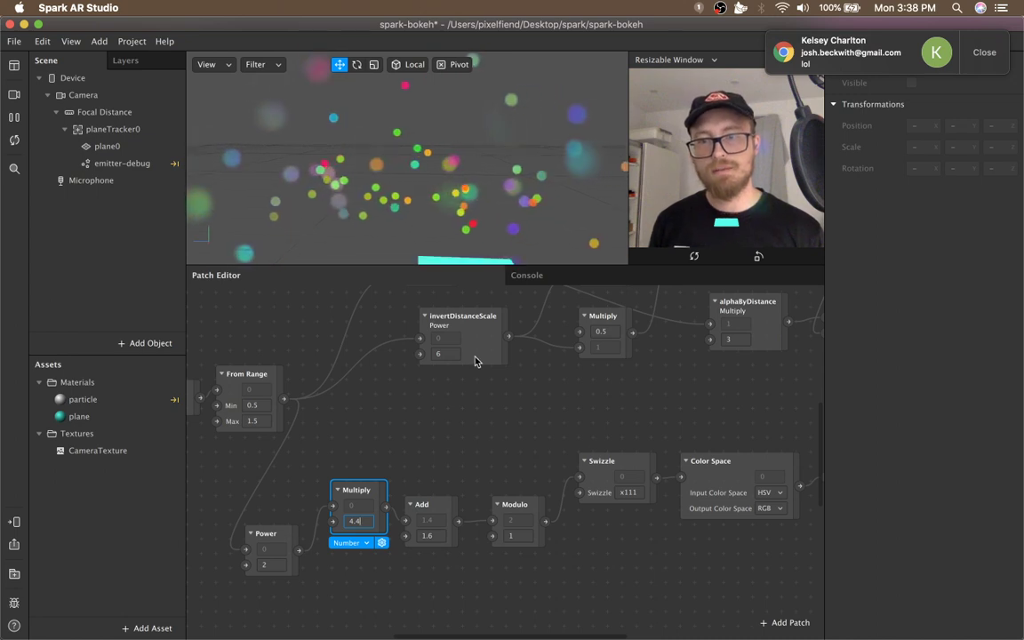
{"action": "type", "text": "1"}
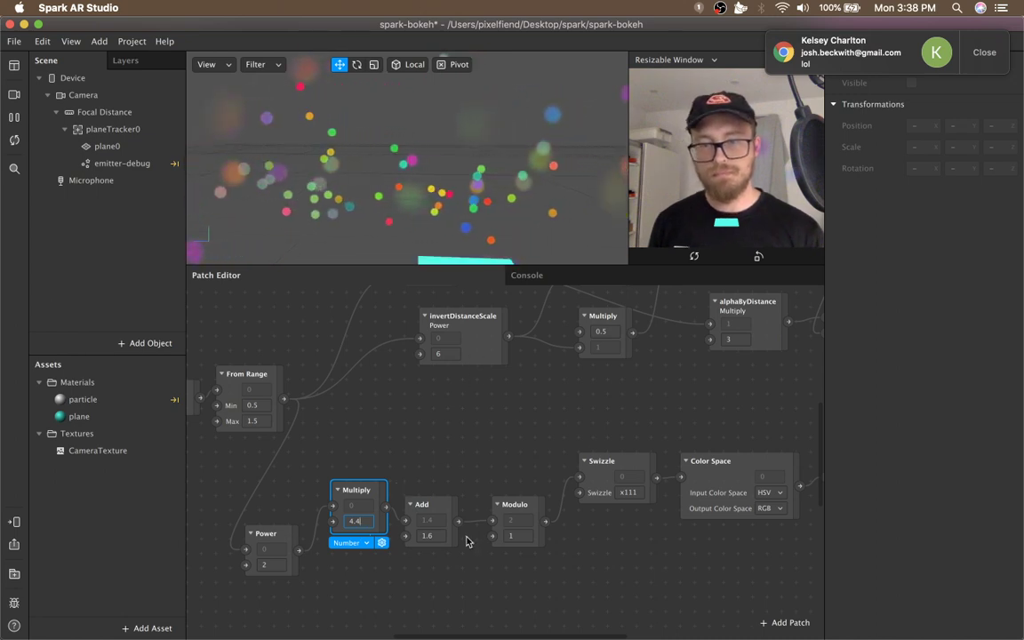
{"action": "key", "text": "Return"}
- Move the hue-chain Power patch up slightly and set its exponent to 1.2
{"action": "left_click", "coordinate": [373, 580]}
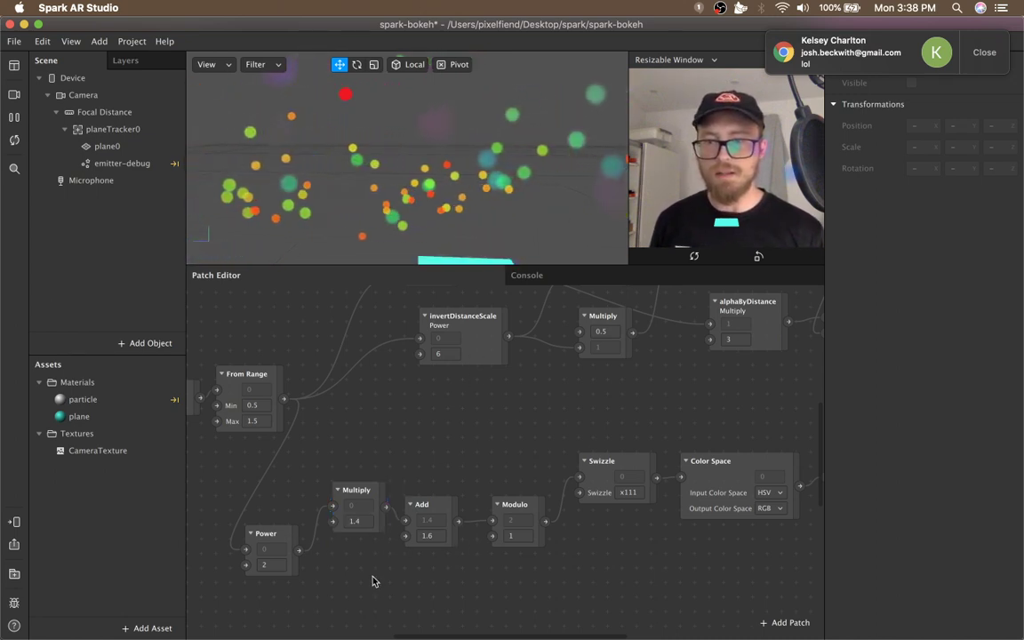
{"action": "left_click_drag", "start_coordinate": [273, 531], "coordinate": [275, 488]}
{"action": "scroll", "coordinate": [404, 425], "scroll_direction": "up", "scroll_amount": 3}
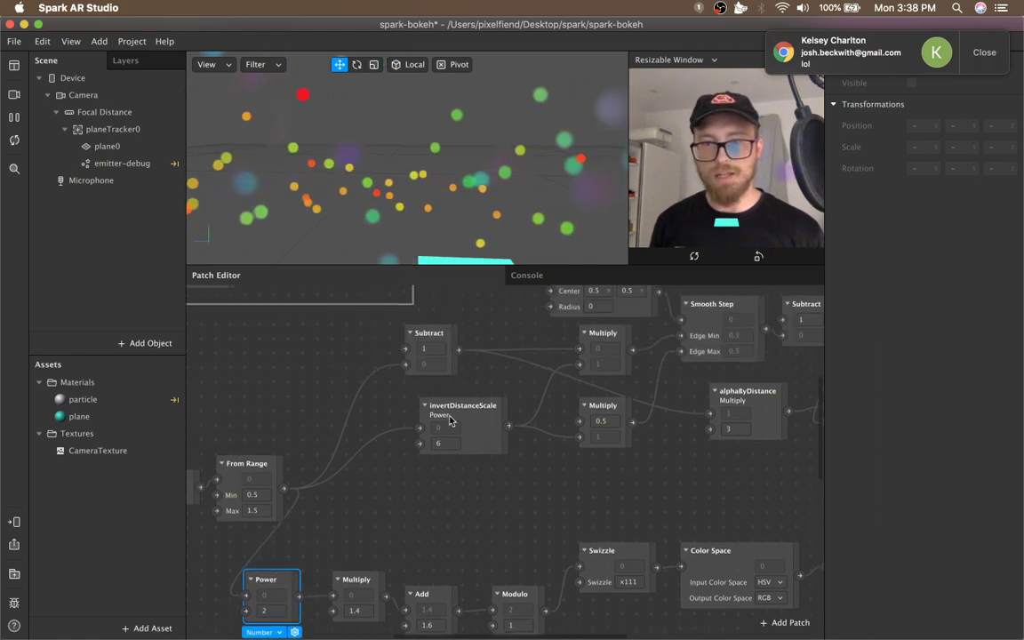
{"action": "left_click", "coordinate": [449, 418]}
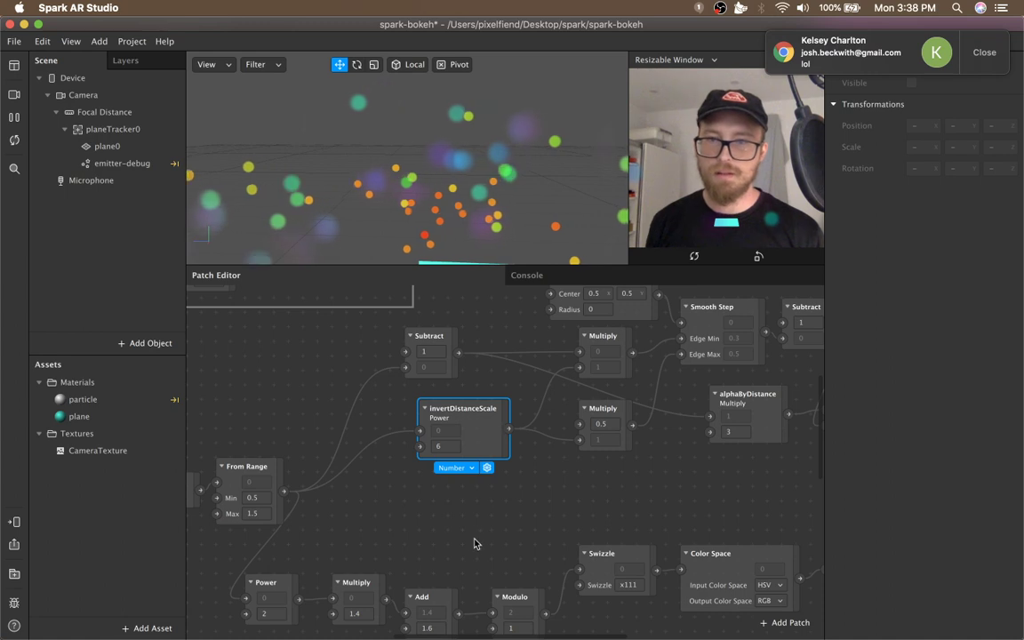
{"action": "left_click", "coordinate": [379, 536]}
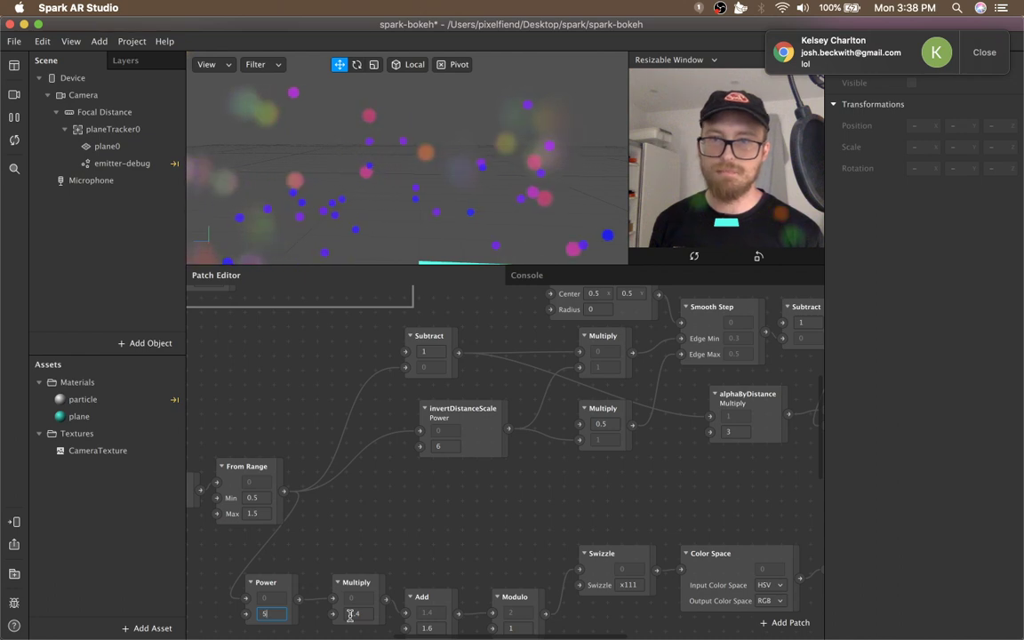
{"action": "type", "text": "8"}
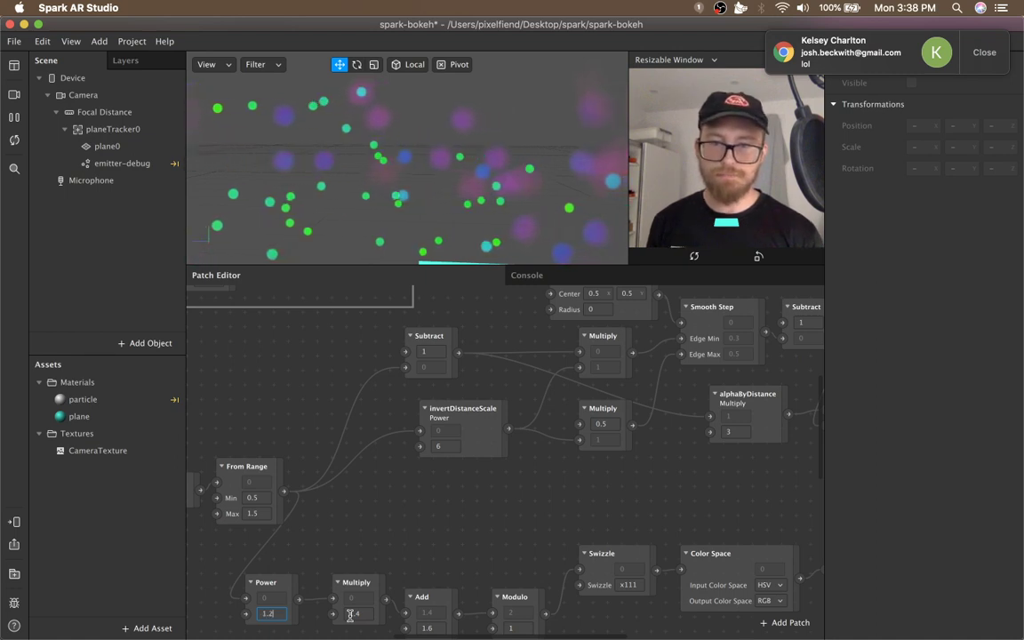
{"action": "scroll", "coordinate": [546, 578], "scroll_direction": "right", "scroll_amount": 5}
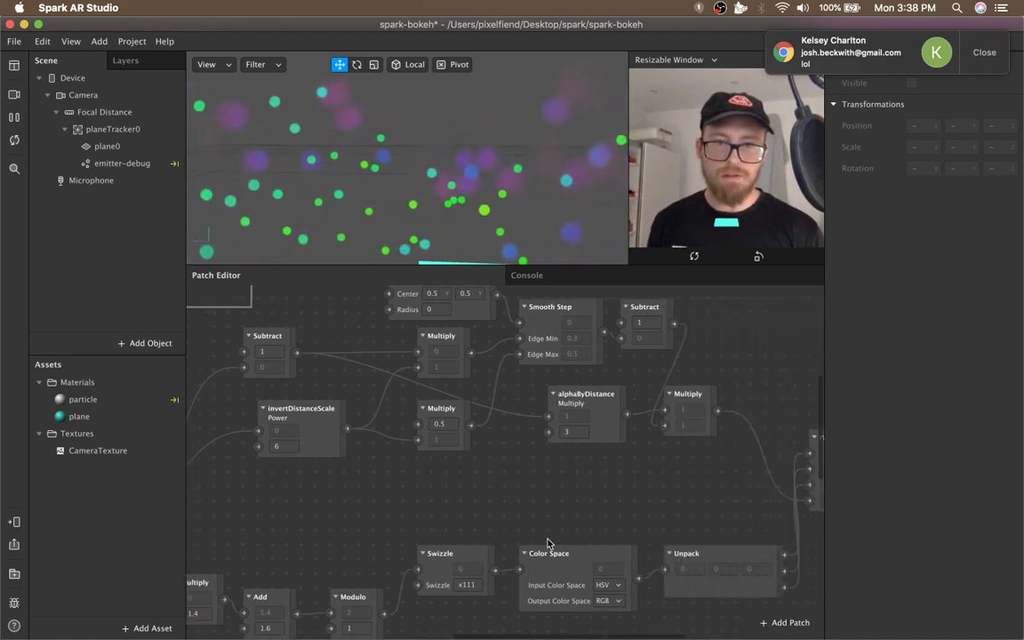
{"action": "scroll", "coordinate": [546, 543], "scroll_direction": "right", "scroll_amount": 4}
{"action": "scroll", "coordinate": [547, 546], "scroll_direction": "up", "scroll_amount": 3}
{"action": "scroll", "coordinate": [547, 546], "scroll_direction": "right", "scroll_amount": 8}
{"action": "scroll", "coordinate": [547, 546], "scroll_direction": "left", "scroll_amount": 4}
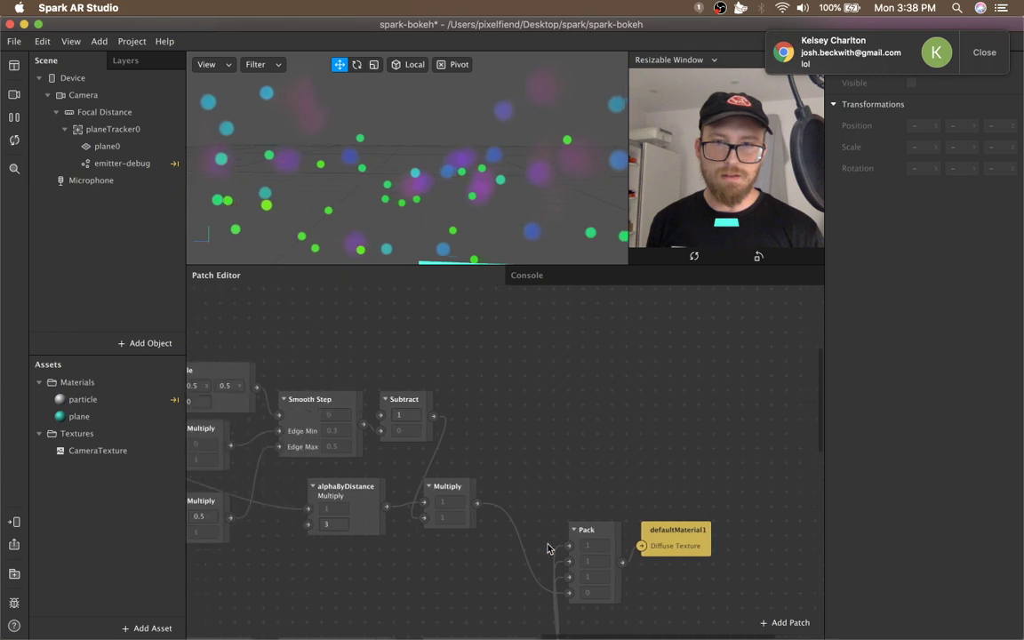
{"action": "scroll", "coordinate": [548, 548], "scroll_direction": "left", "scroll_amount": 6}
{"action": "scroll", "coordinate": [548, 548], "scroll_direction": "left", "scroll_amount": 5}
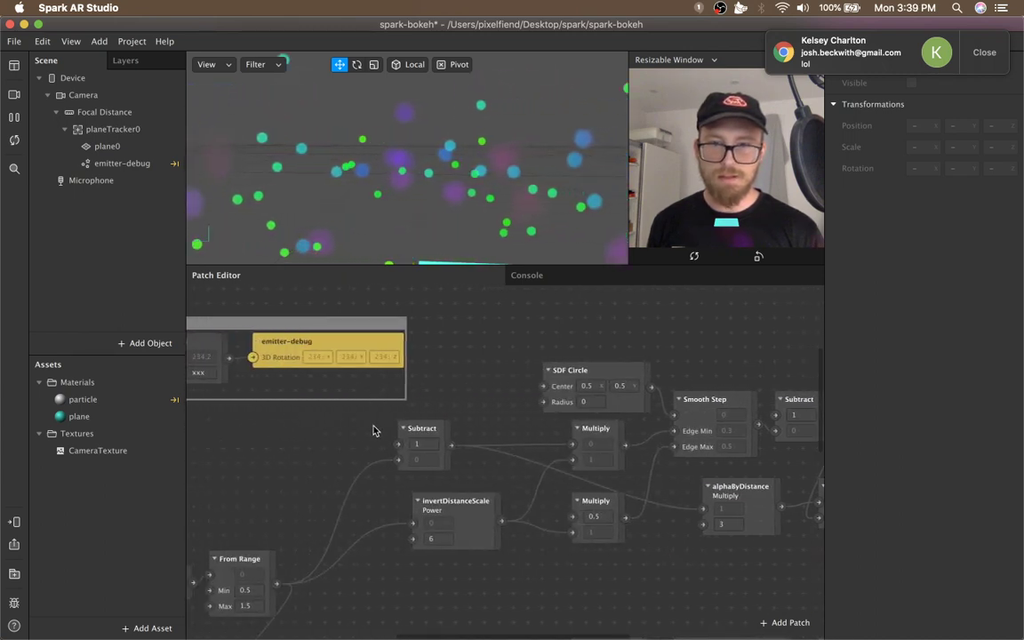
{"action": "left_click_drag", "start_coordinate": [374, 431], "coordinate": [699, 580]}
{"action": "left_click", "coordinate": [355, 448]}
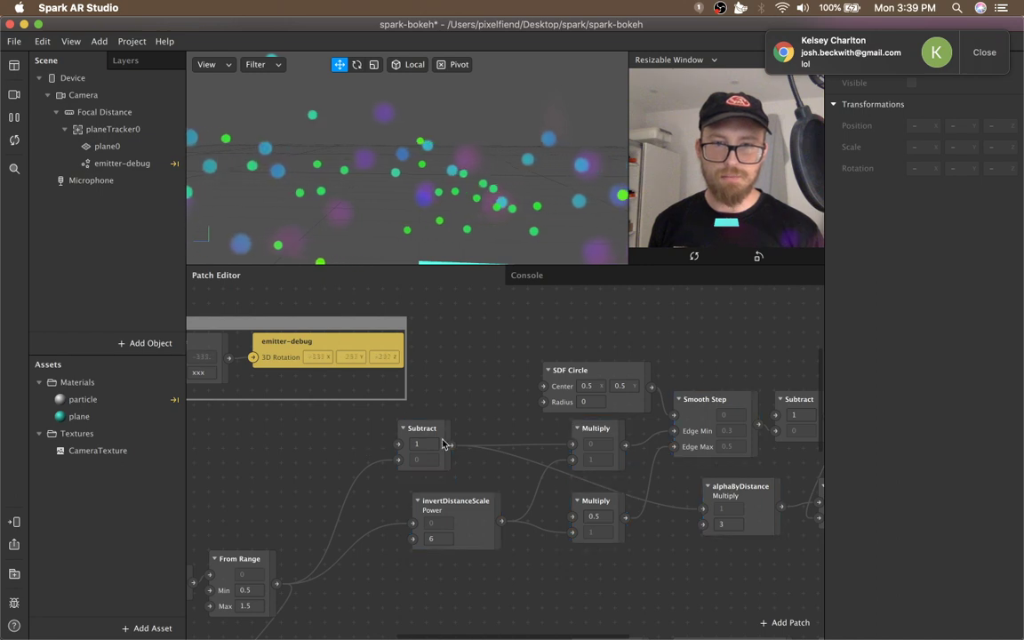
{"action": "left_click_drag", "start_coordinate": [383, 414], "coordinate": [651, 567]}
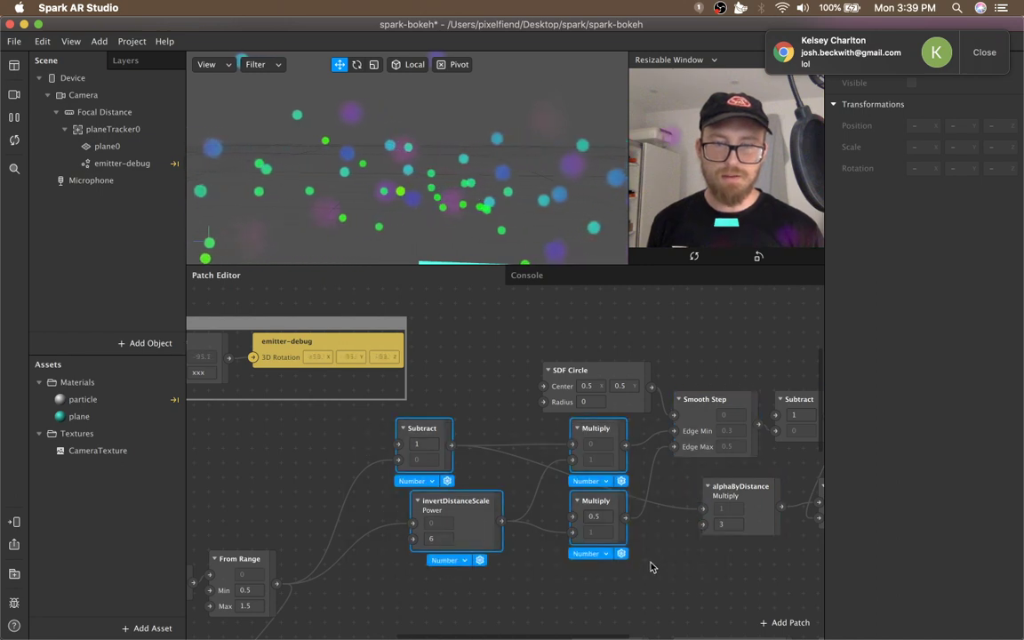
{"action": "scroll", "coordinate": [653, 567], "scroll_direction": "right", "scroll_amount": 3}
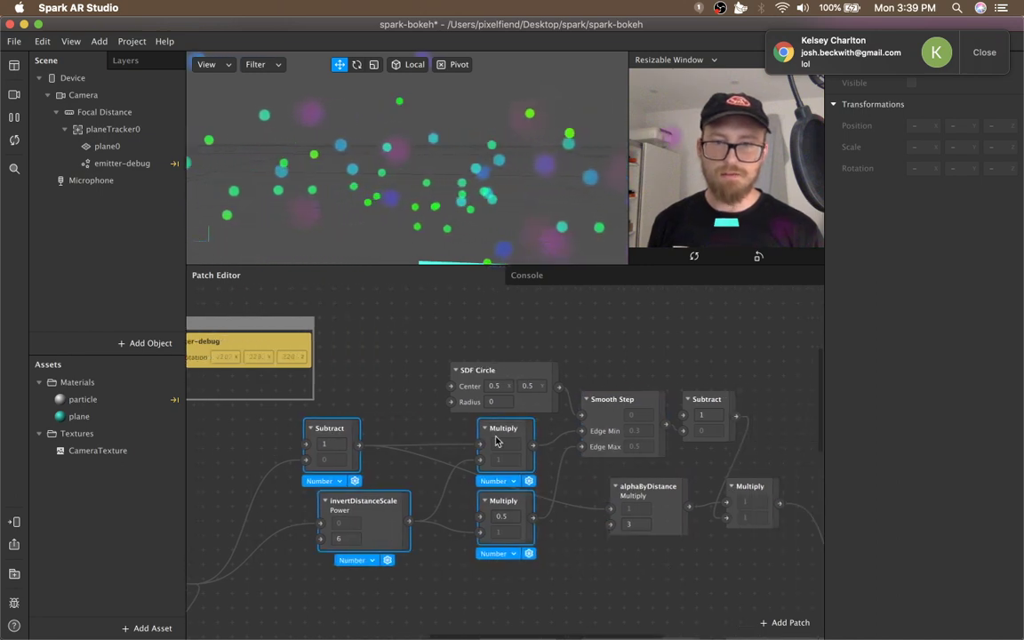
{"action": "left_click", "coordinate": [572, 553]}
{"action": "scroll", "coordinate": [578, 555], "scroll_direction": "left", "scroll_amount": 3}
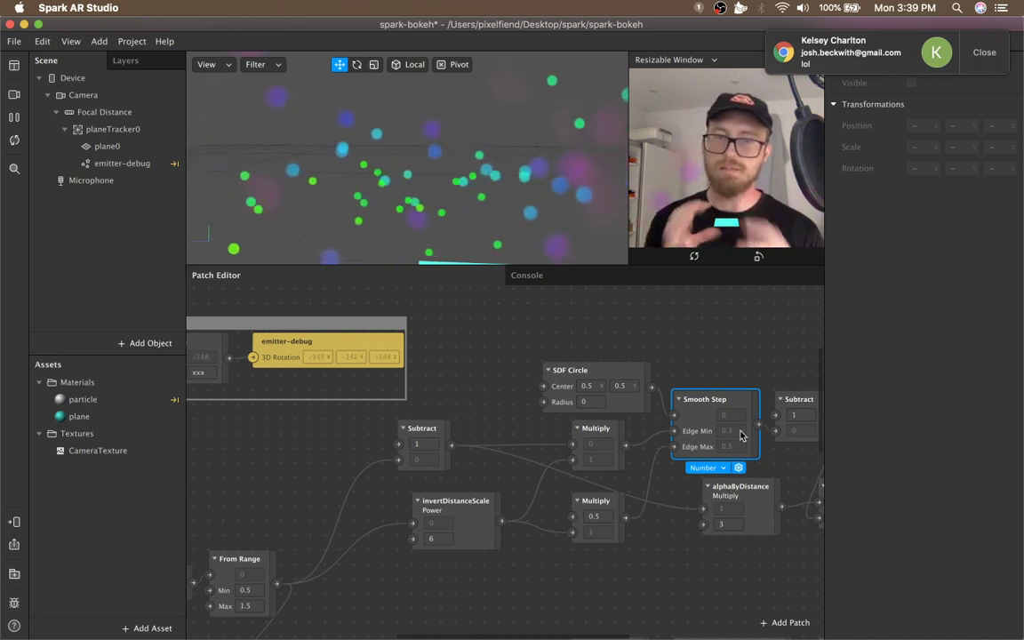
{"action": "left_click", "coordinate": [467, 419]}
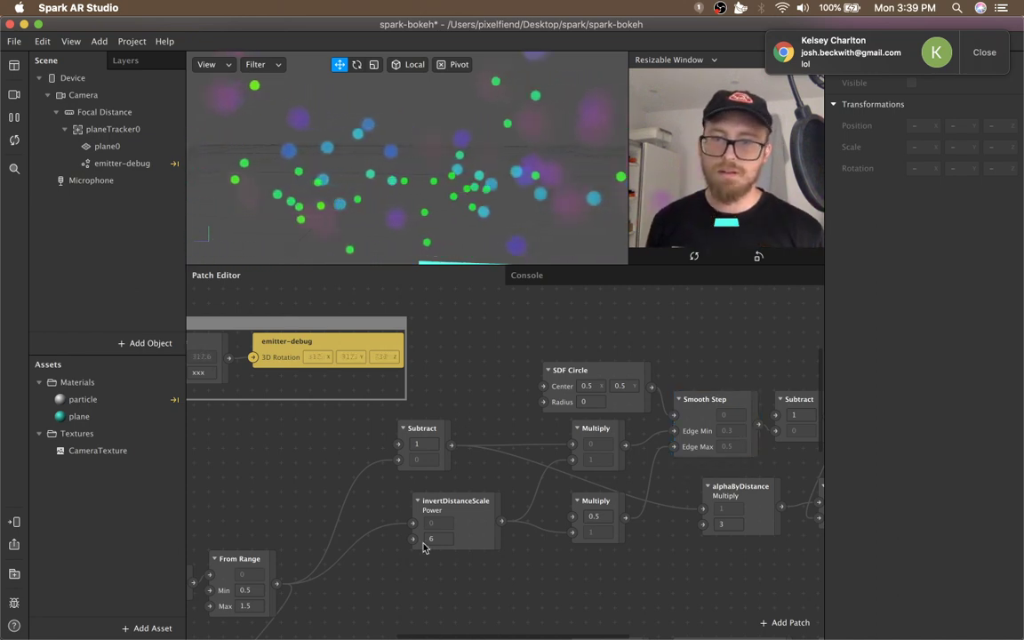
{"action": "scroll", "coordinate": [428, 544], "scroll_direction": "left", "scroll_amount": 3}
{"action": "scroll", "coordinate": [425, 547], "scroll_direction": "left", "scroll_amount": 2}
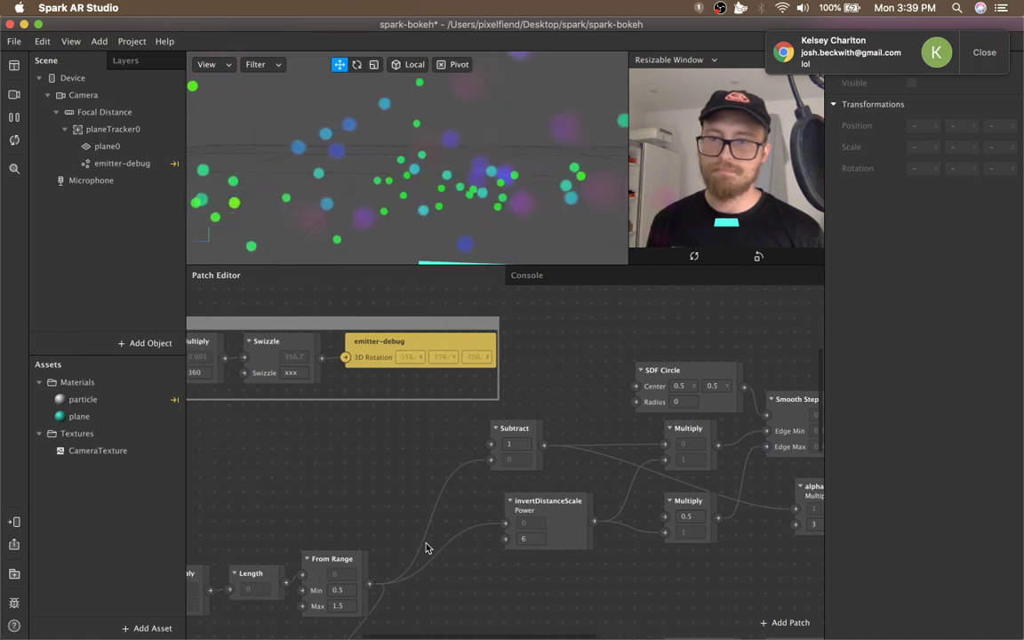
- Pan over to the sphere emitter group and select the emitter-debug emitter
{"action": "scroll", "coordinate": [425, 548], "scroll_direction": "left", "scroll_amount": 4}
{"action": "scroll", "coordinate": [425, 548], "scroll_direction": "left", "scroll_amount": 2}
{"action": "scroll", "coordinate": [424, 548], "scroll_direction": "left", "scroll_amount": 2}
{"action": "scroll", "coordinate": [425, 548], "scroll_direction": "left", "scroll_amount": 1}
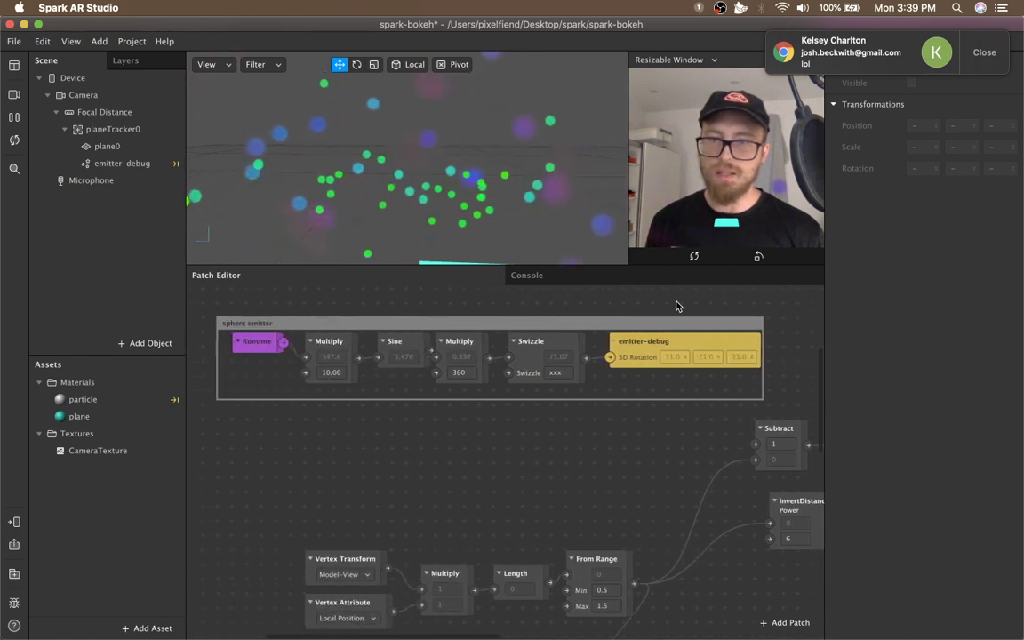
{"action": "left_click_drag", "start_coordinate": [692, 300], "coordinate": [192, 400]}
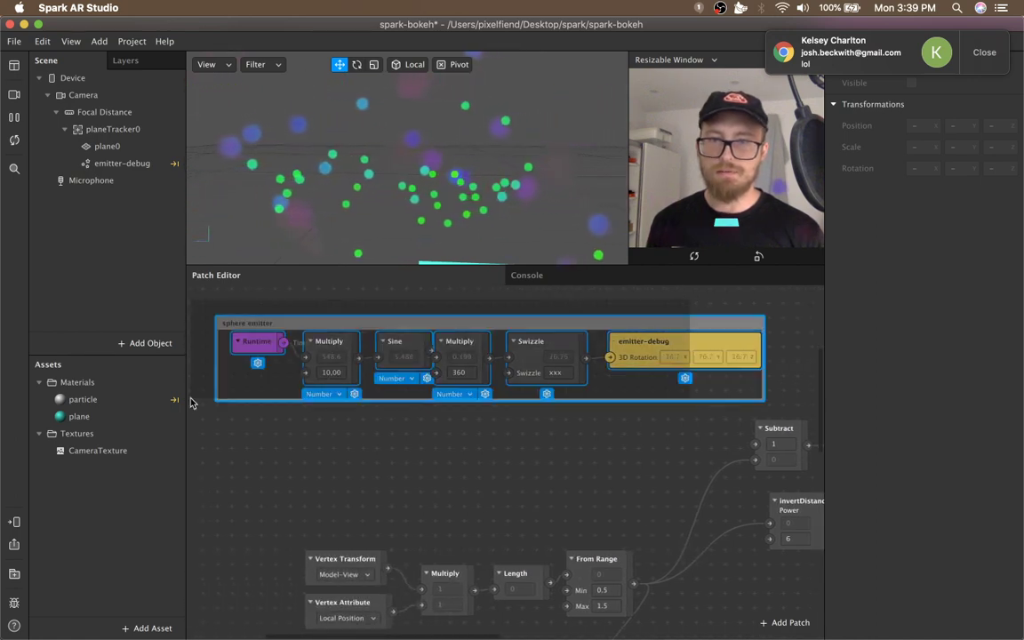
{"action": "left_click", "coordinate": [203, 331]}
{"action": "left_click", "coordinate": [281, 327]}
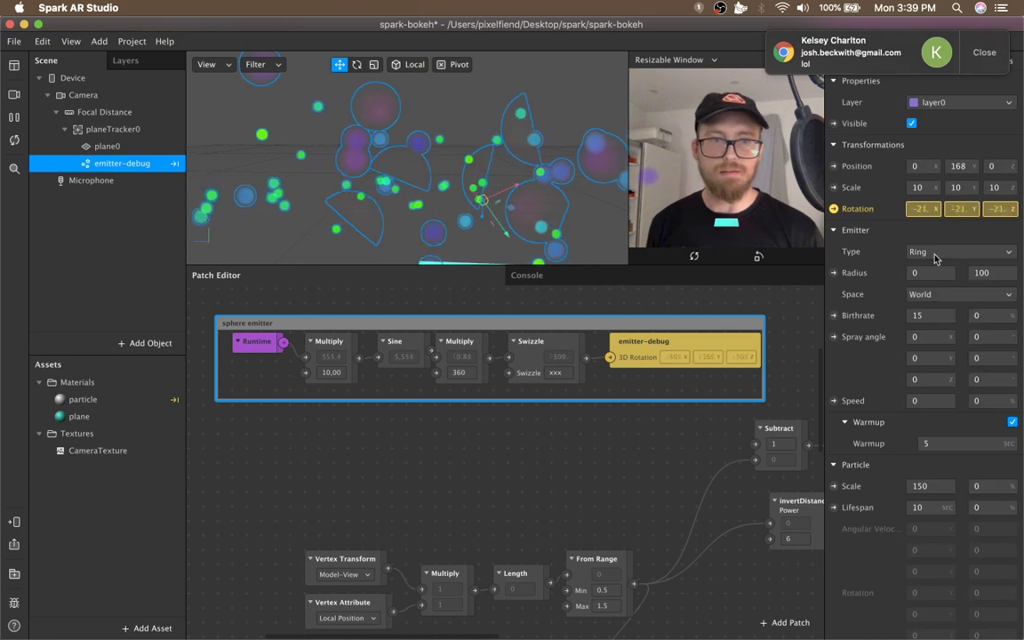
- Review the Emitter Type list for emitter-debug, leaving it set to Ring
{"action": "left_click", "coordinate": [934, 256]}
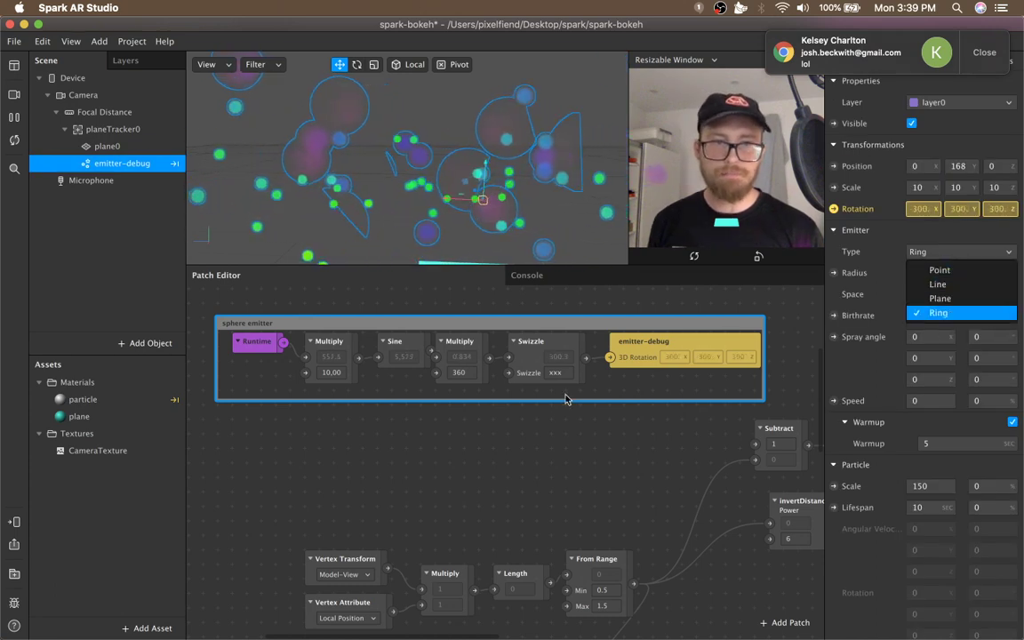
{"action": "left_click", "coordinate": [533, 397]}
{"action": "left_click", "coordinate": [928, 253]}
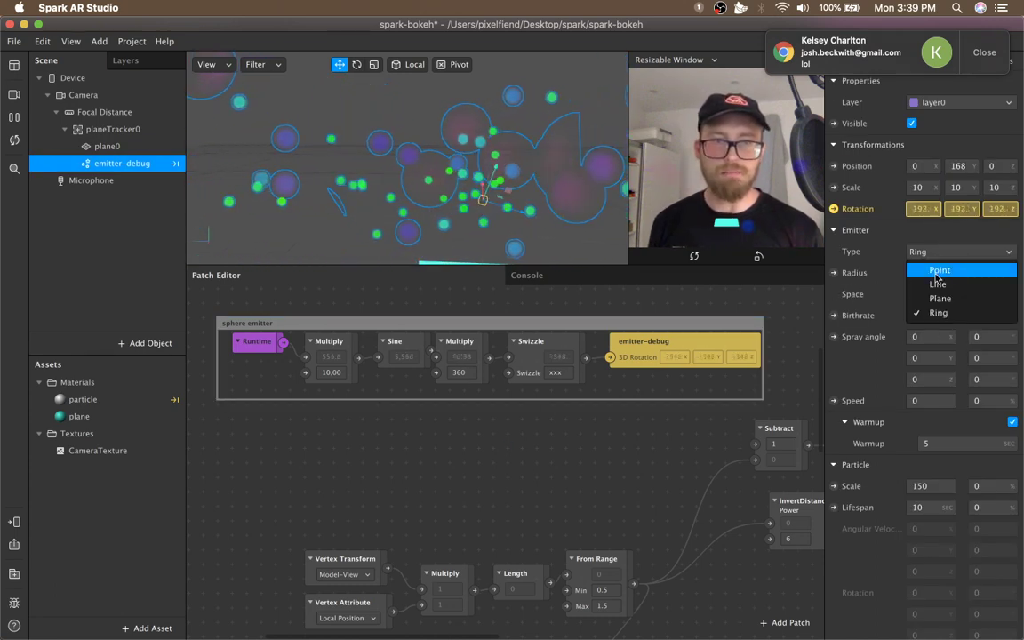
{"action": "left_click", "coordinate": [395, 505]}
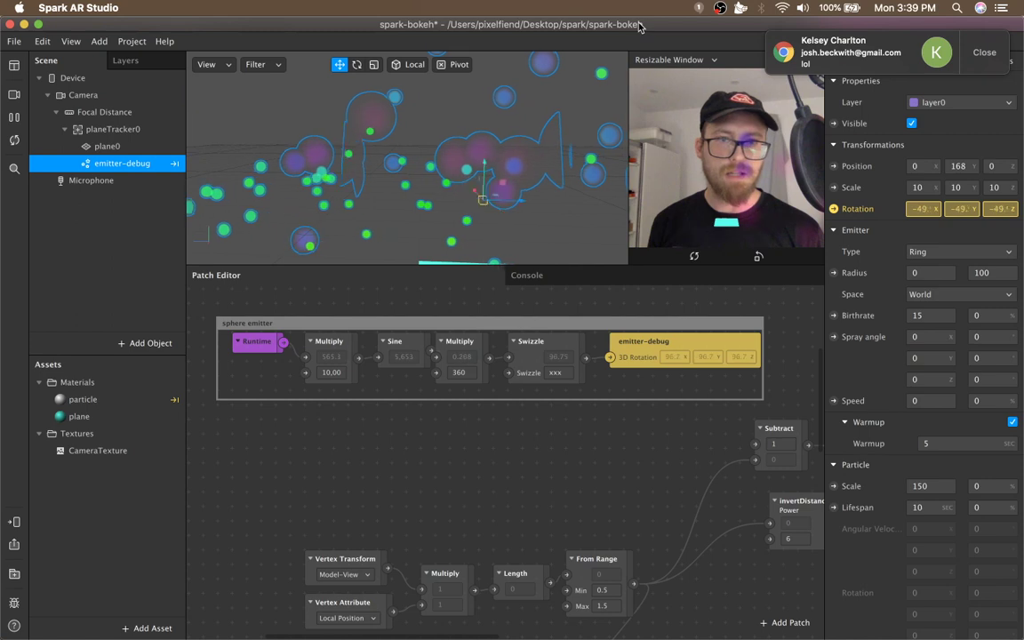
- Lower the Patch Editor divider to make the preview viewport taller
{"action": "scroll", "coordinate": [589, 468], "scroll_direction": "down", "scroll_amount": 5}
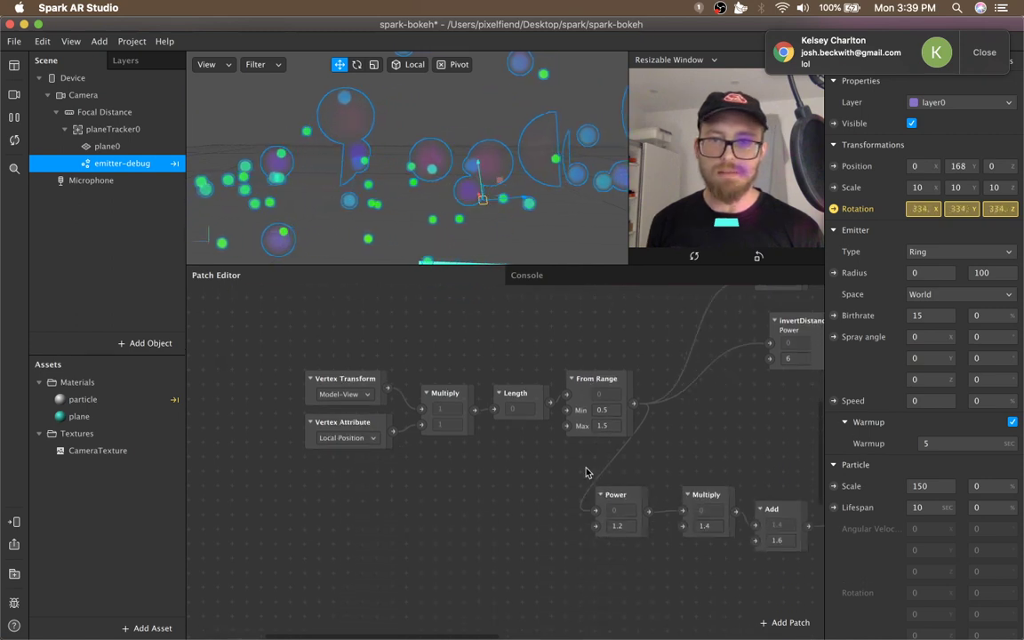
{"action": "left_click_drag", "start_coordinate": [613, 476], "coordinate": [702, 426]}
{"action": "left_click", "coordinate": [722, 437]}
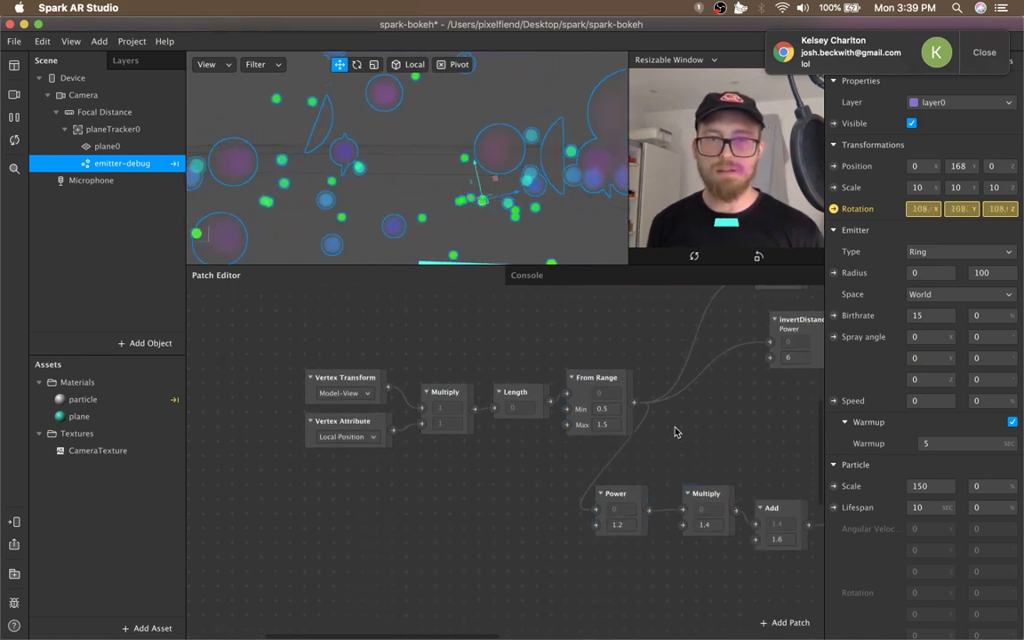
{"action": "left_click_drag", "start_coordinate": [569, 265], "coordinate": [567, 389]}
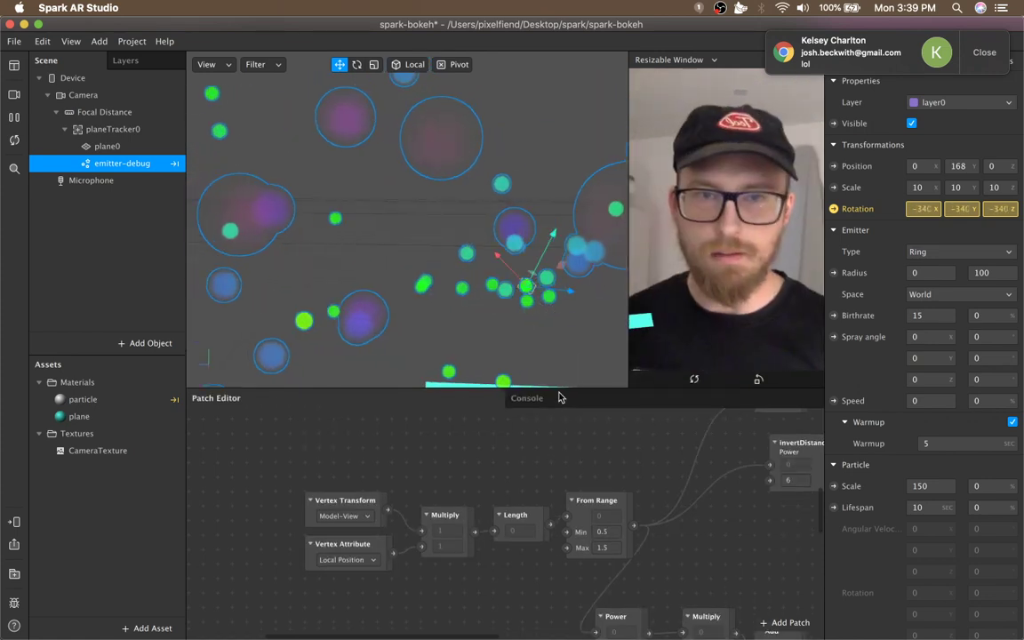